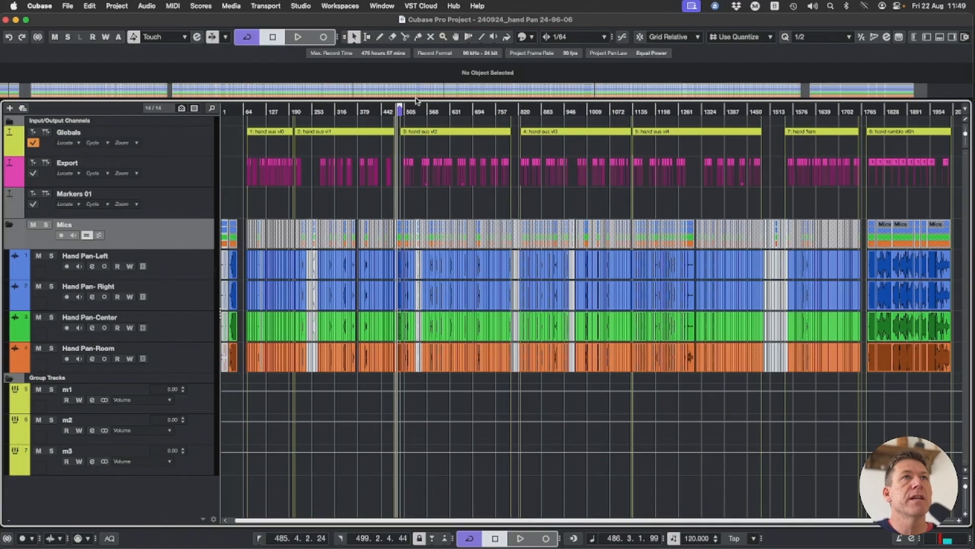
Audition the hand pan take at the start of the cycle range around bar 485.
key("h")
key("h")
key("h")
key("h")
key("h")
key("h")
key("h")
key("h")
key("h")
key("h")
key("h")
key("h")
key("h")
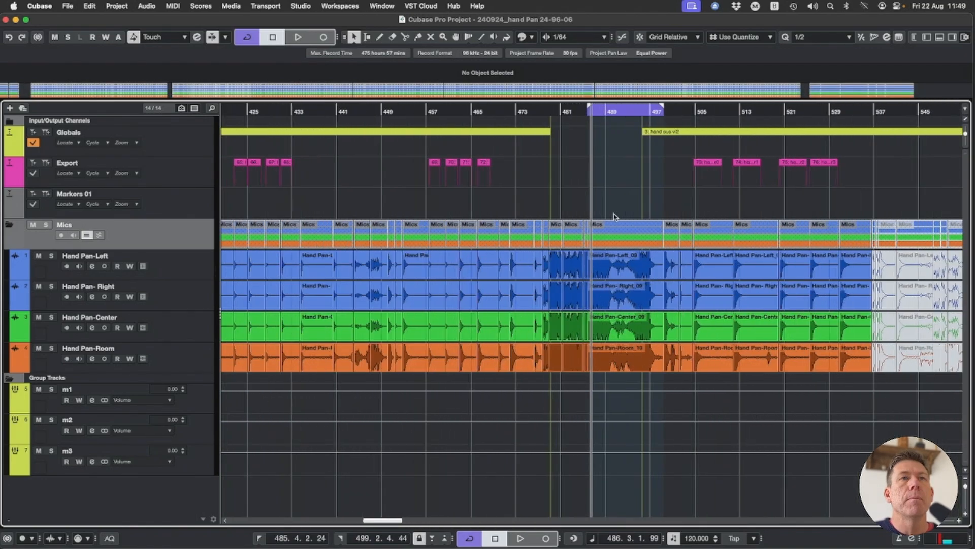
key("space")
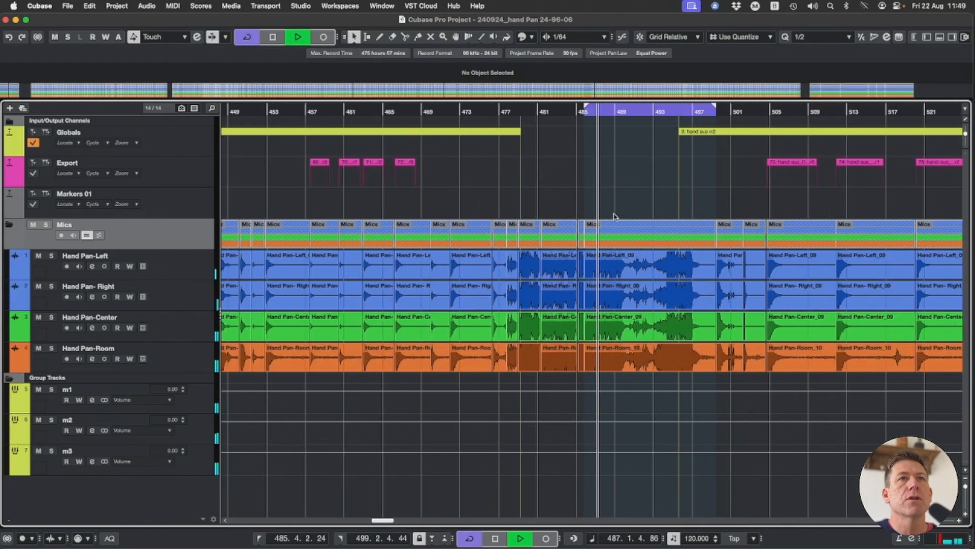
key("space")
Examine the edited hand pan takes, export markers and cycle range around bar 485 at wide and close zoom.
key("g")
key("g")
key("g")
key("g")
key("g")
key("g")
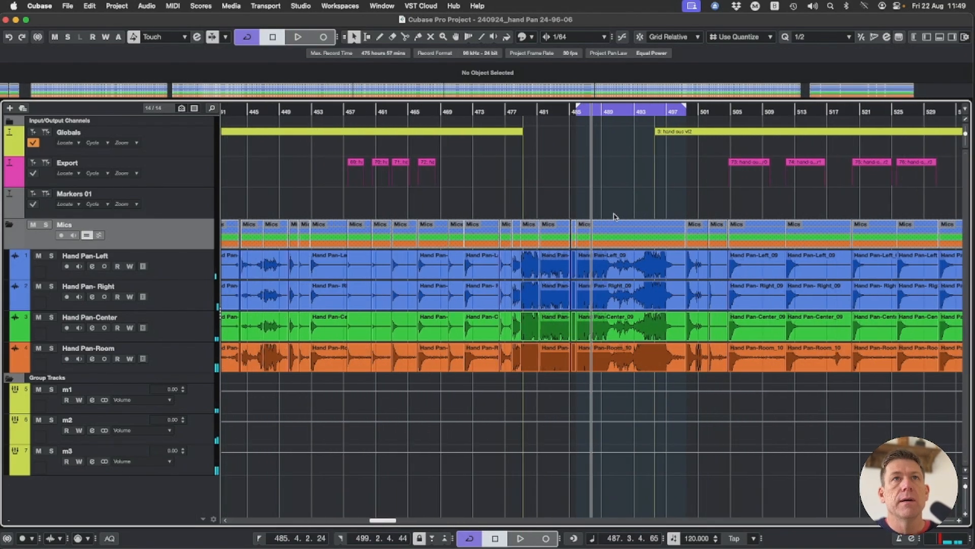
key("g")
key("g")
key("g")
key("g")
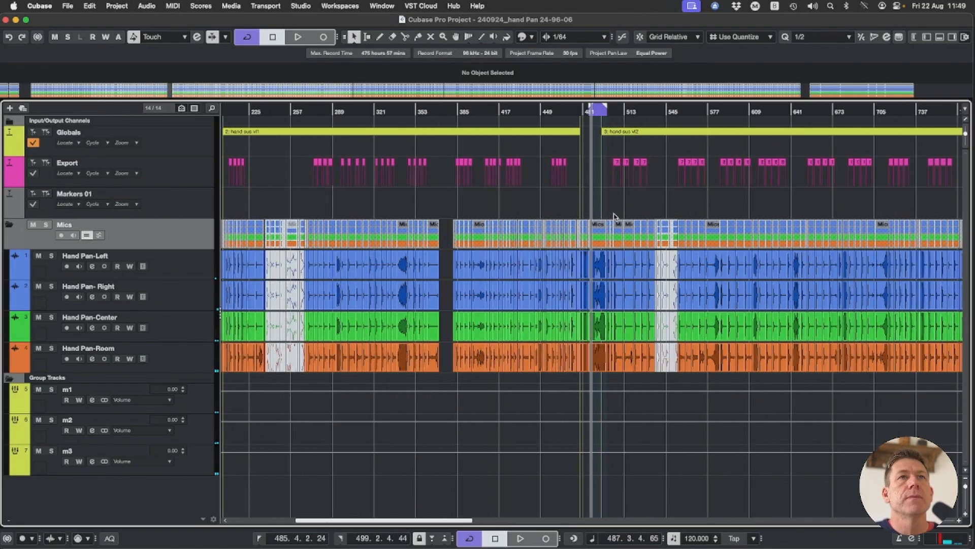
key("h")
key("h")
key("h")
key("h")
key("h")
key("h")
key("h")
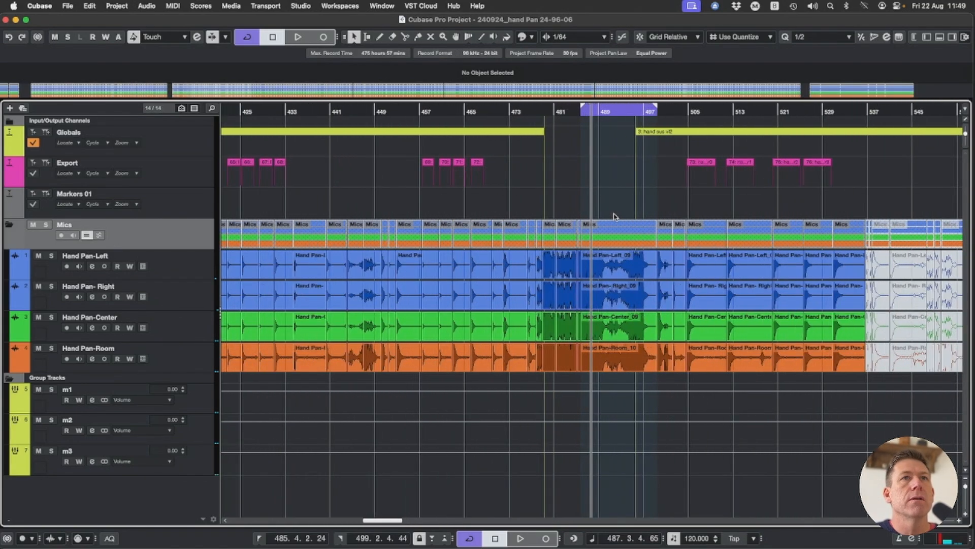
key("g")
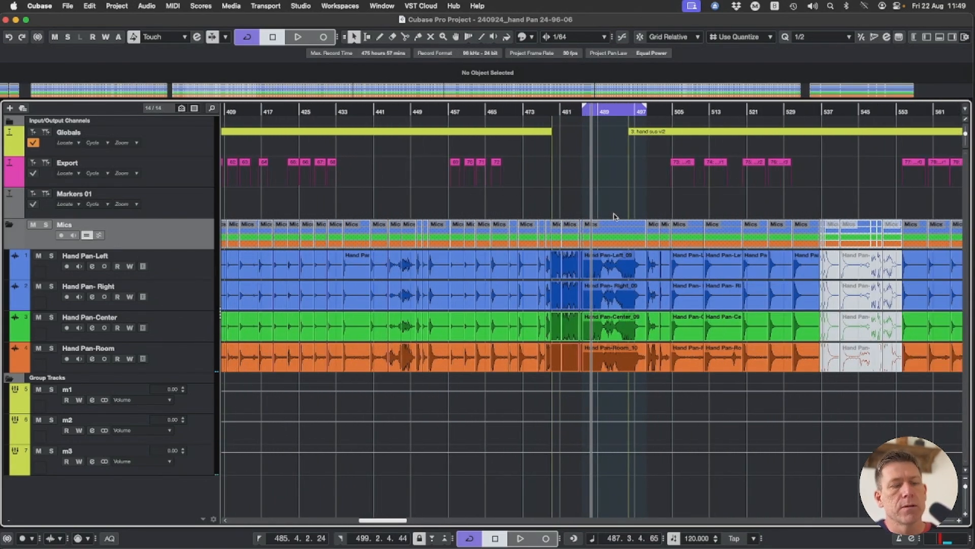
Open the MixConsole and solo the m1, m2 and m3 group channels together, clearing all the solos again.
key("F3")
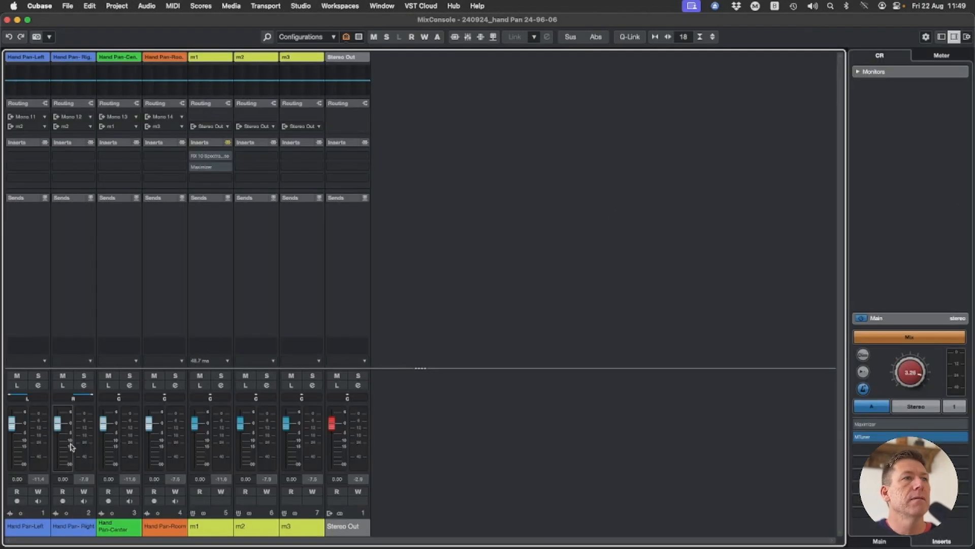
left_click(222, 376)
left_click(266, 376)
left_click(312, 376)
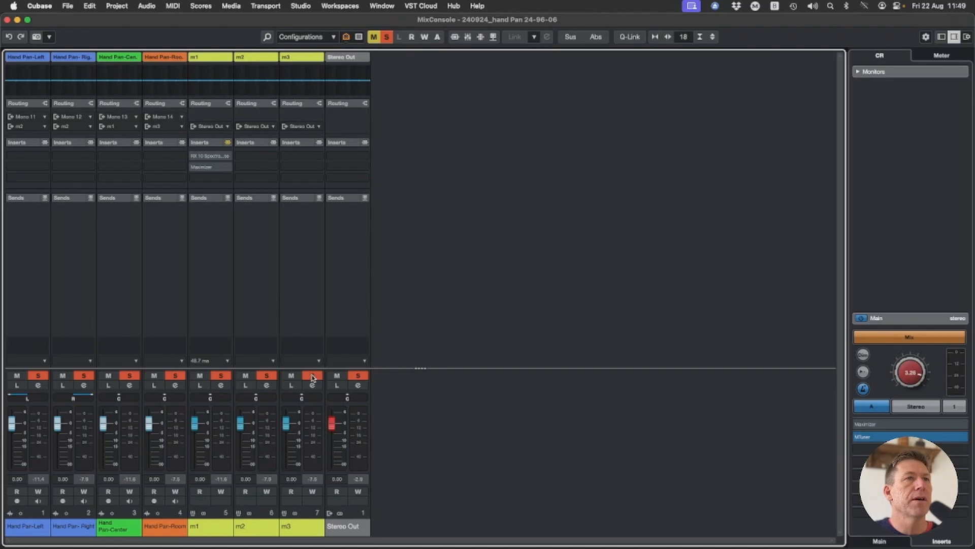
left_click(312, 376)
left_click(265, 376)
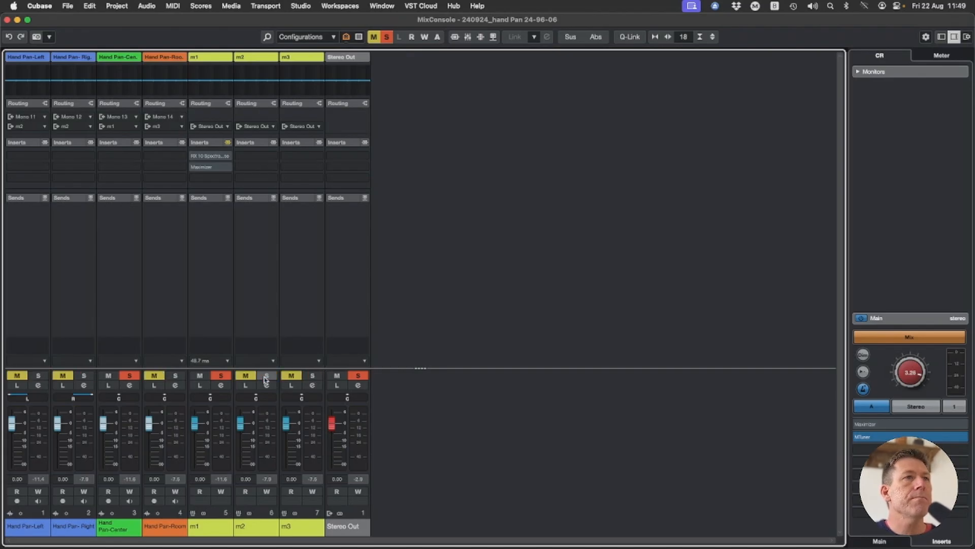
left_click(221, 375)
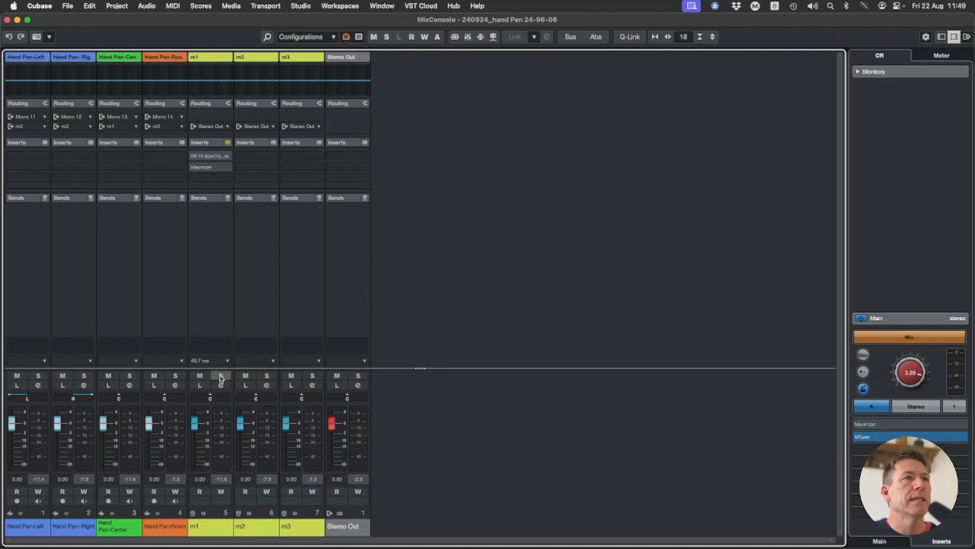
Label the group channels in their notepads: m1 as Mono, m2 as Stereo and m3 as Room.
left_click(211, 343)
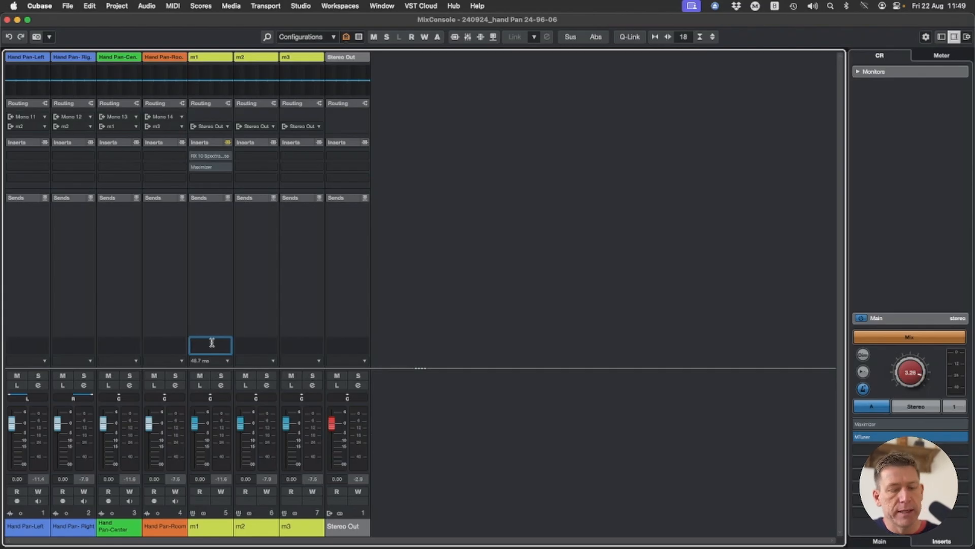
type("Mono")
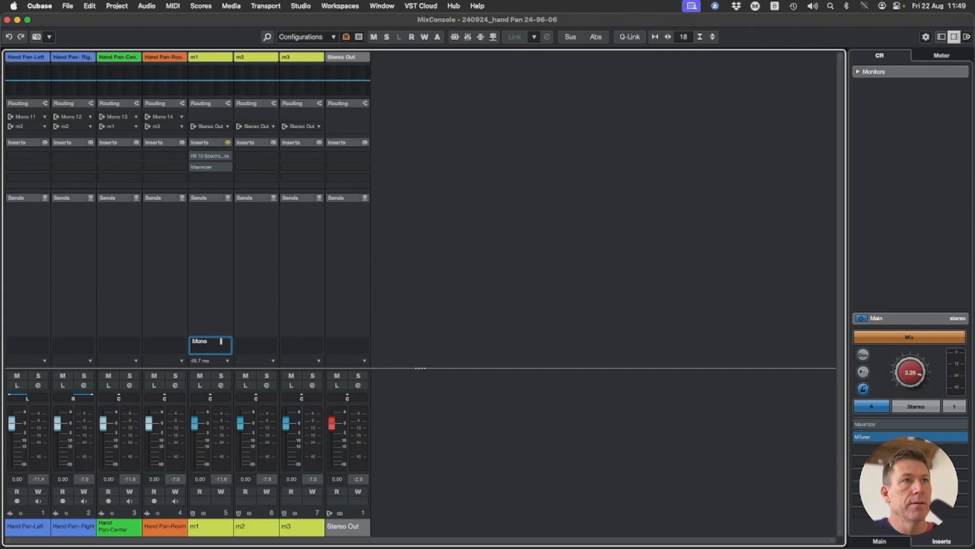
left_click(261, 344)
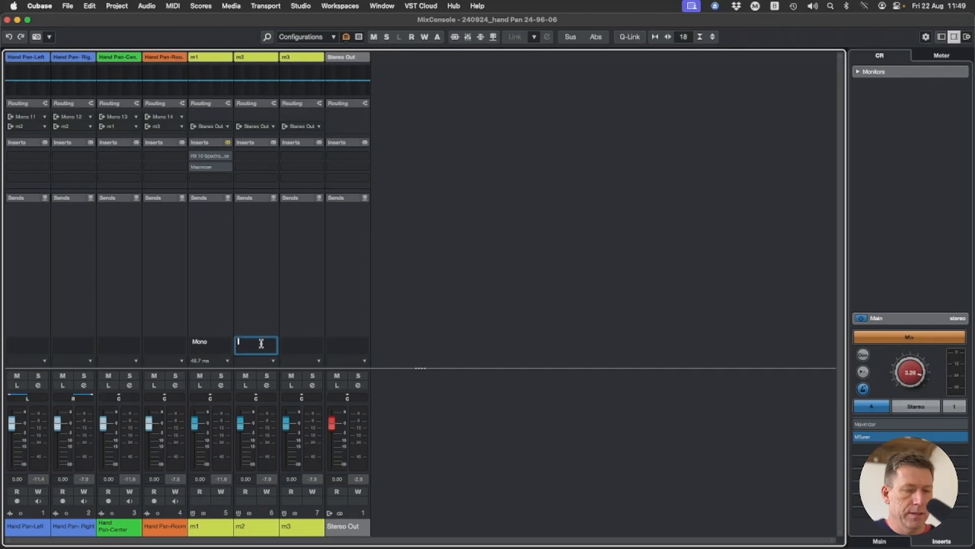
type("Ste")
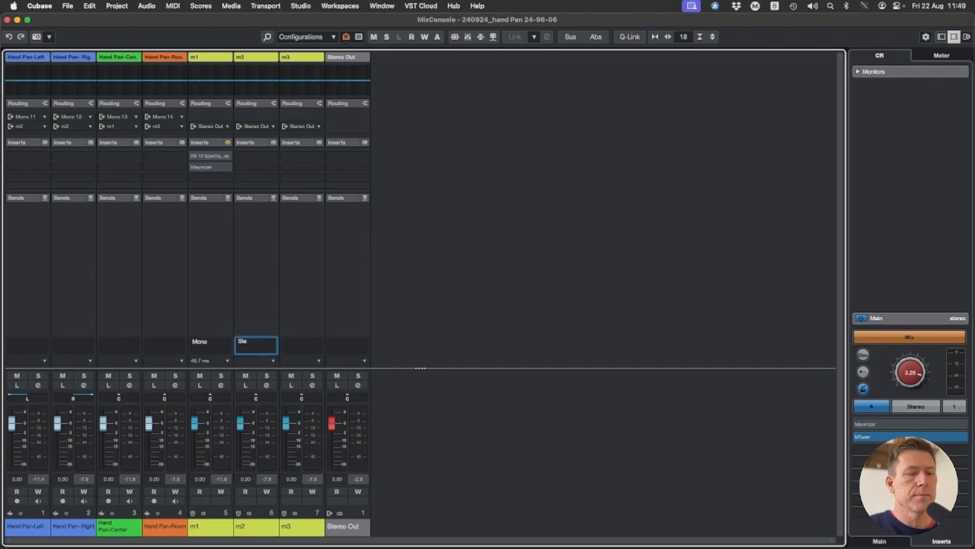
type("reo")
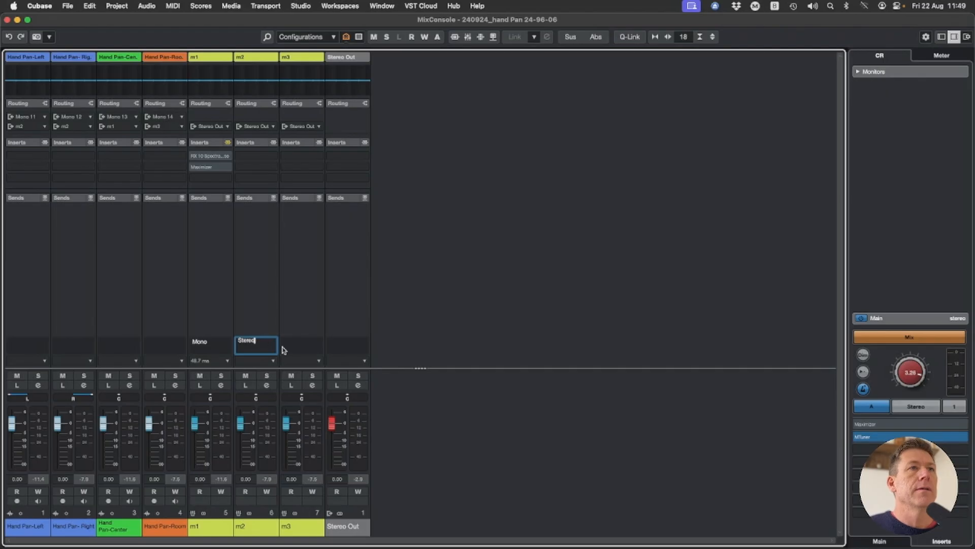
left_click(297, 347)
type("Roo")
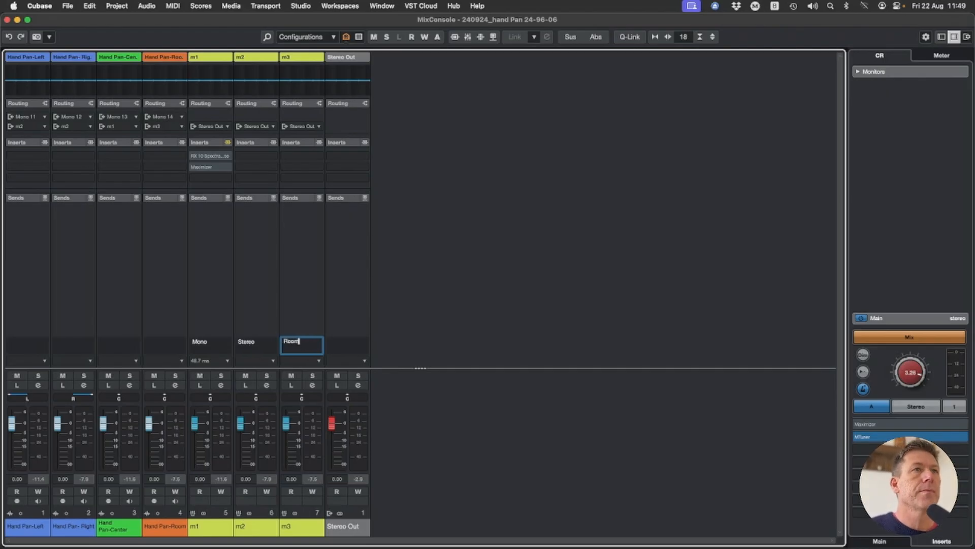
type("m")
Move the Hand Pan-Center track above Hand Pan-Left in the project and return to the MixConsole.
left_click(222, 376)
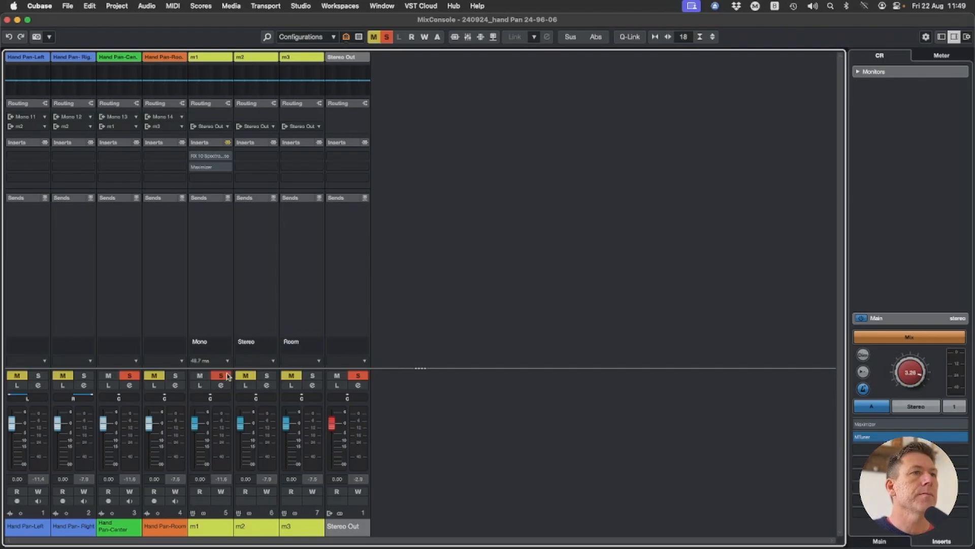
key("F3")
left_click_drag(176, 331, 168, 270)
key("F3")
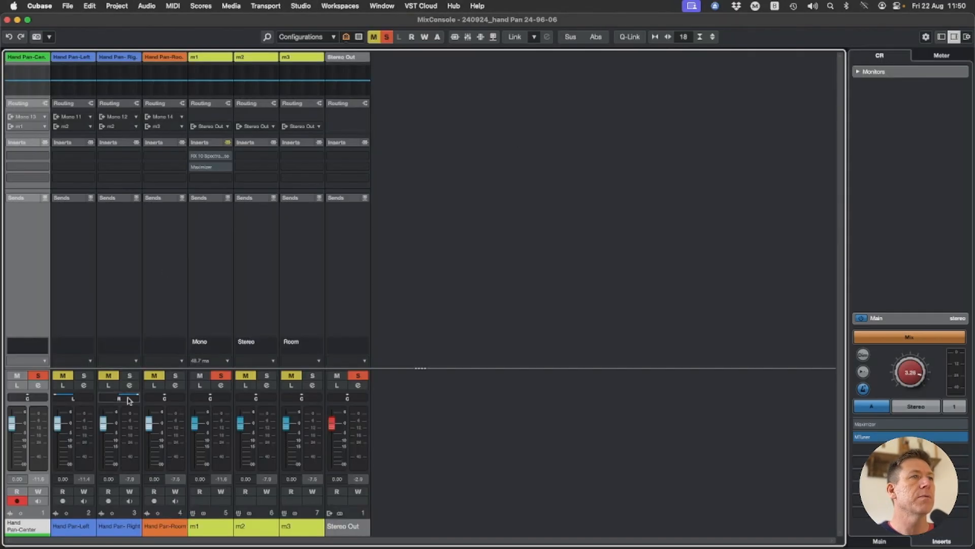
Solo m1, m2 and m3 in turn to check which mic channels feed each group, and leave no channel selected.
left_click(222, 377)
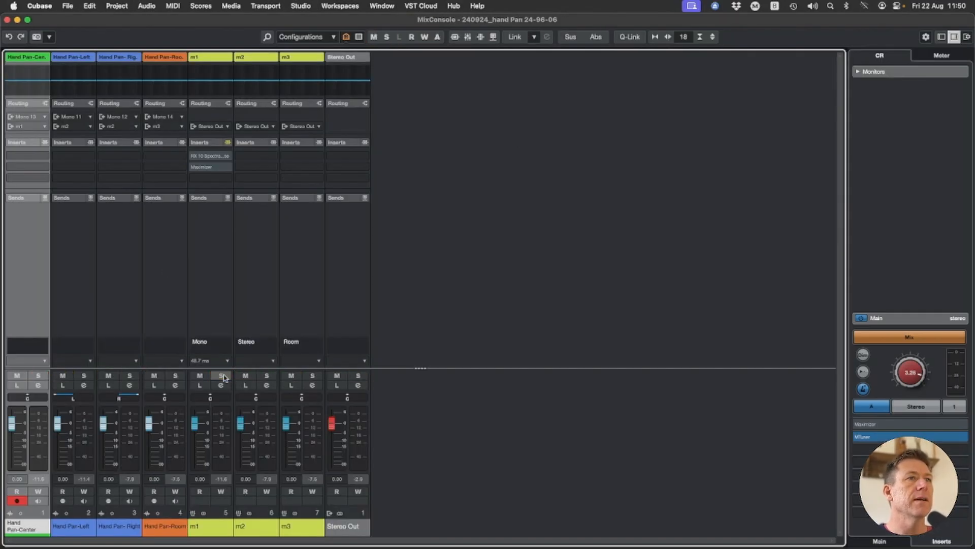
left_click(223, 377)
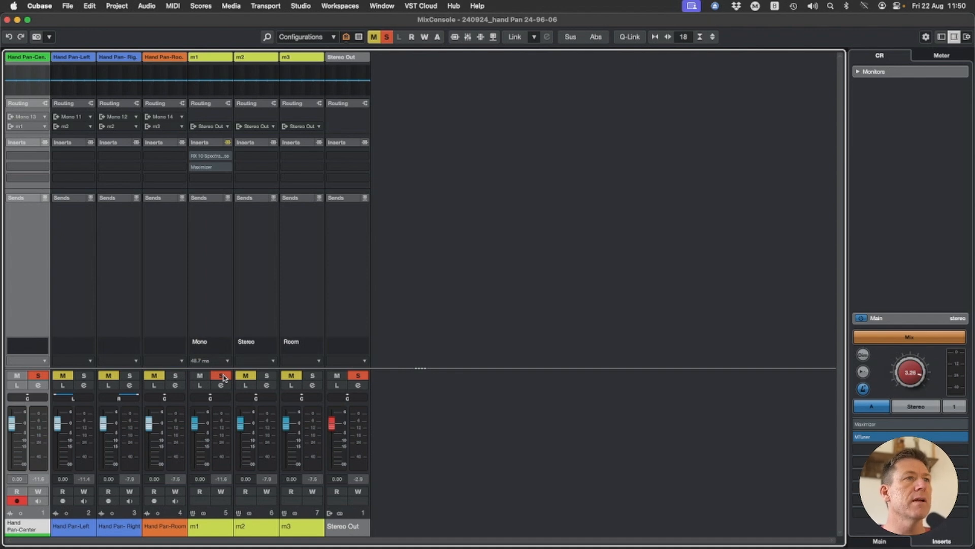
left_click(223, 377)
left_click(266, 375)
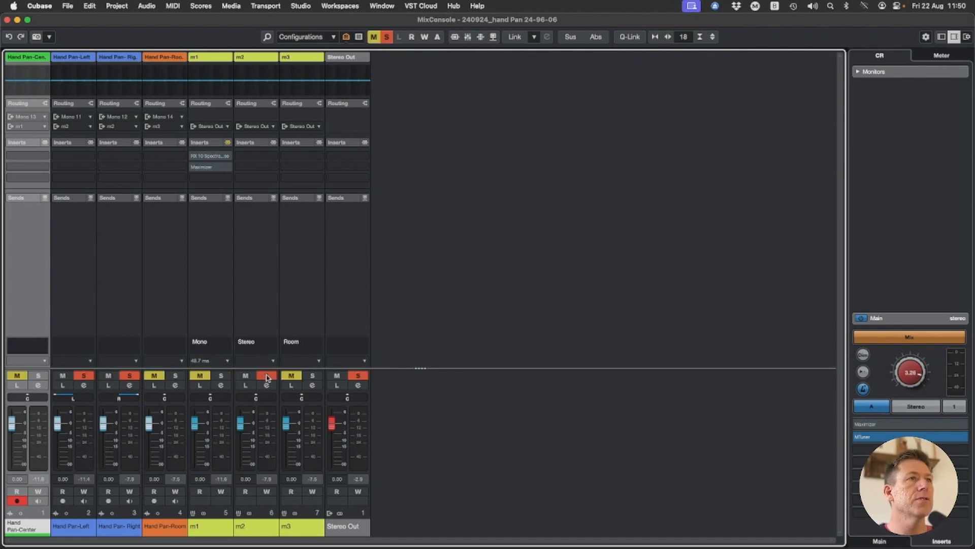
left_click(267, 375)
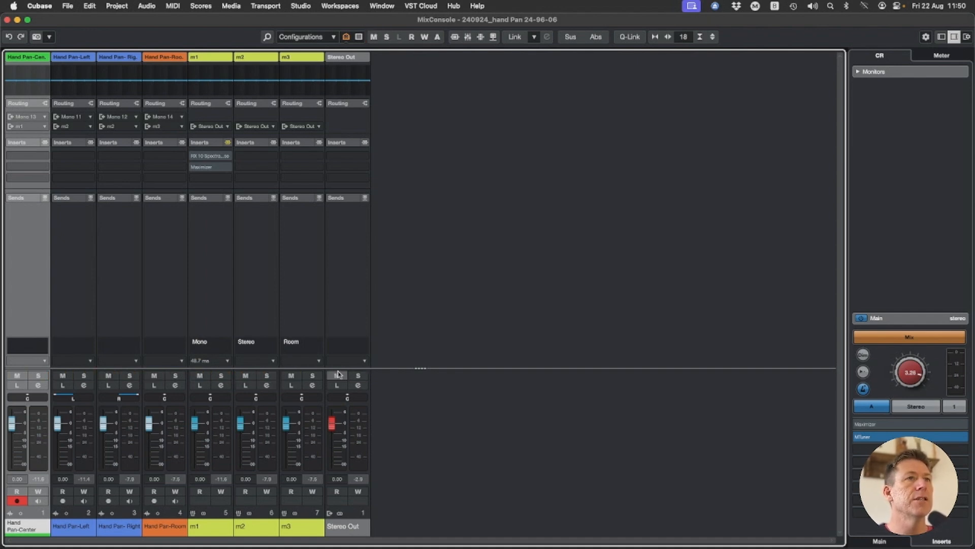
left_click(313, 376)
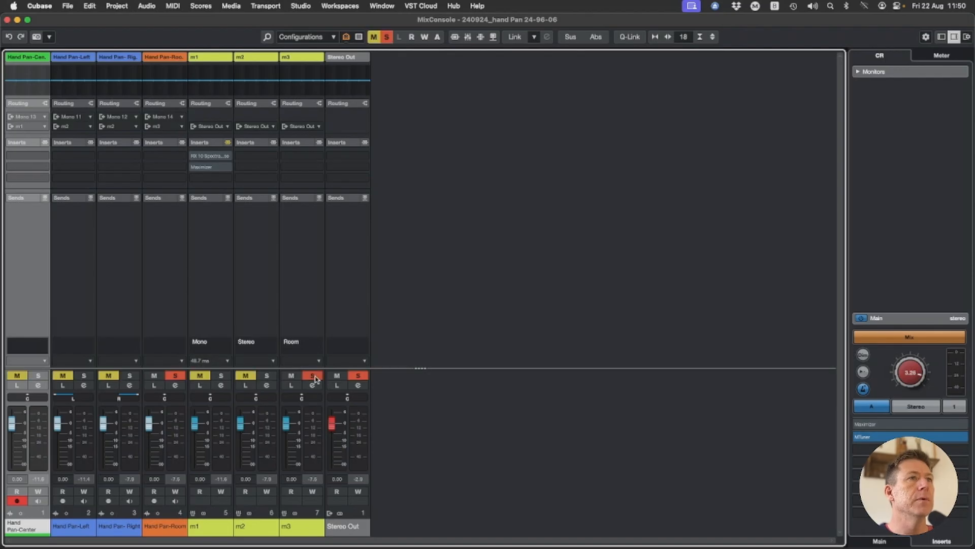
left_click(313, 375)
left_click(121, 291)
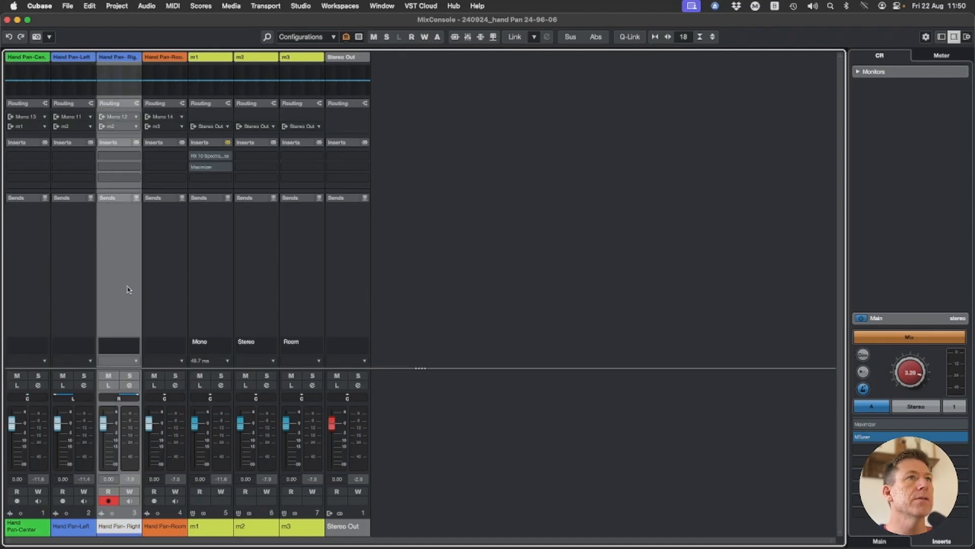
left_click(199, 278)
left_click(277, 274)
left_click(400, 268)
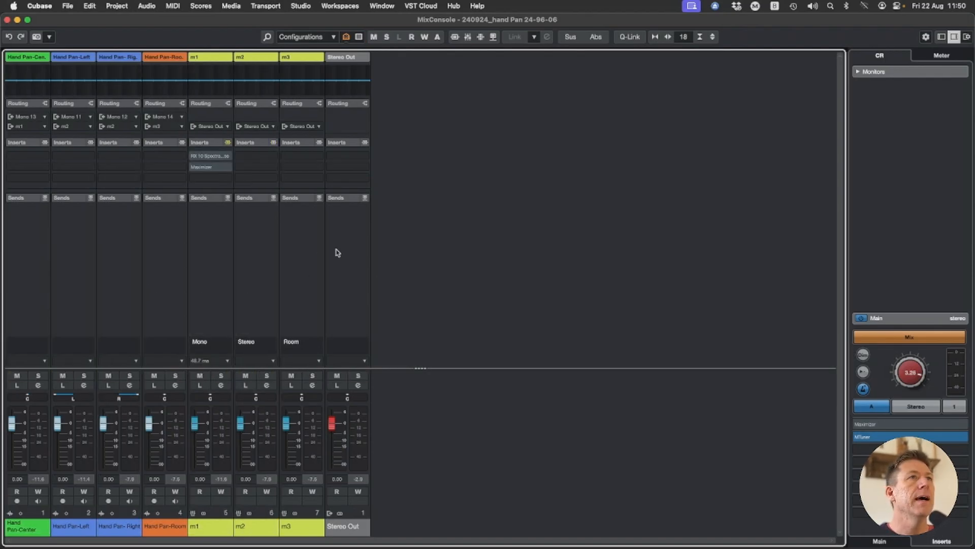
Audition the Mono group m1 in solo during playback, and switch the solo to the Stereo group m2.
left_click(224, 377)
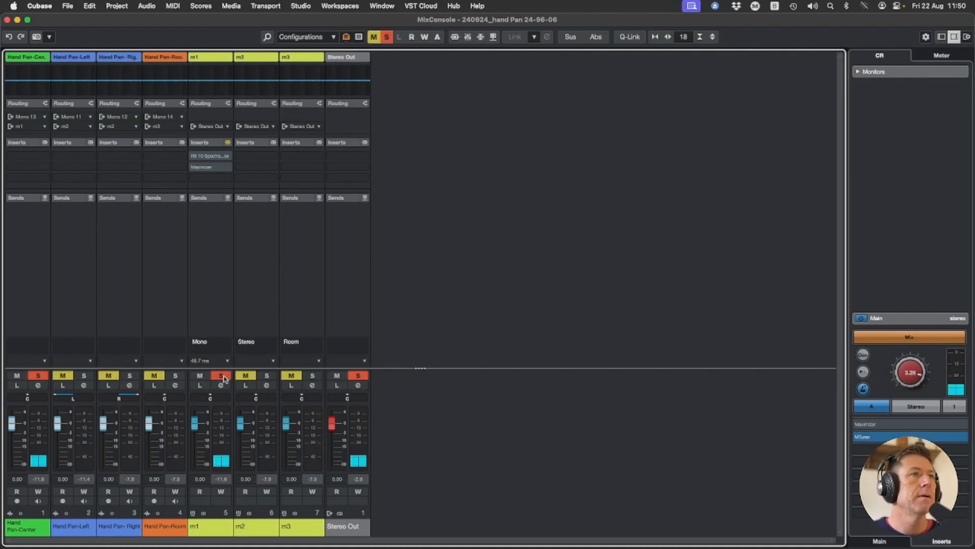
left_click(220, 377)
left_click(266, 376)
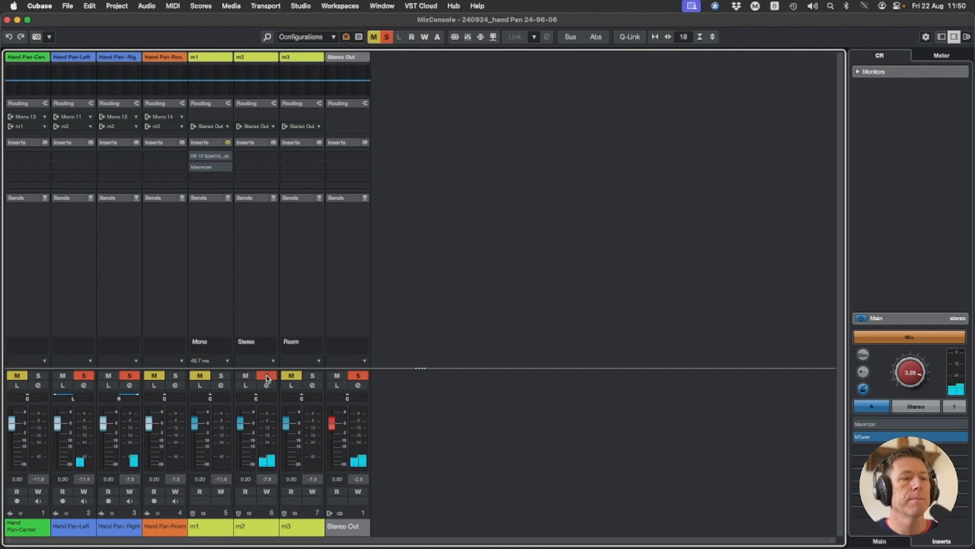
Select the Hand Pan-Center take inside the cycle range in the project window with the Object Selection tool.
key("F3")
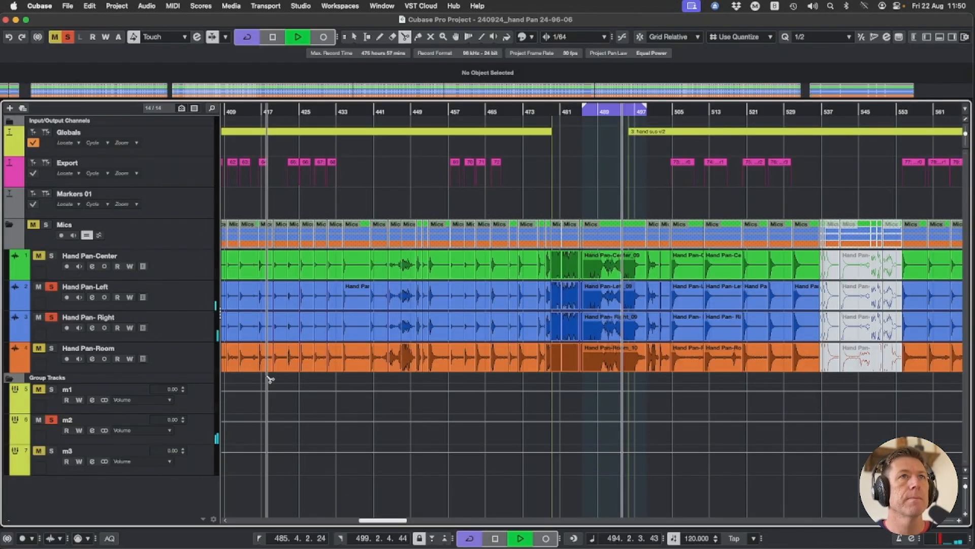
key("1")
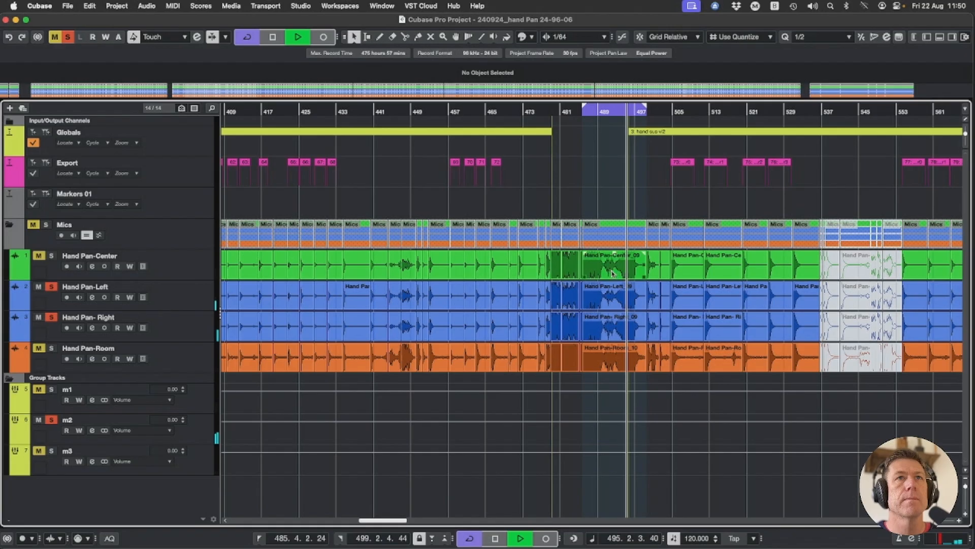
left_click(614, 275)
Lower the Hand Pan-Right channel fader slightly in the MixConsole and replay the soloed stereo pair.
key("F3")
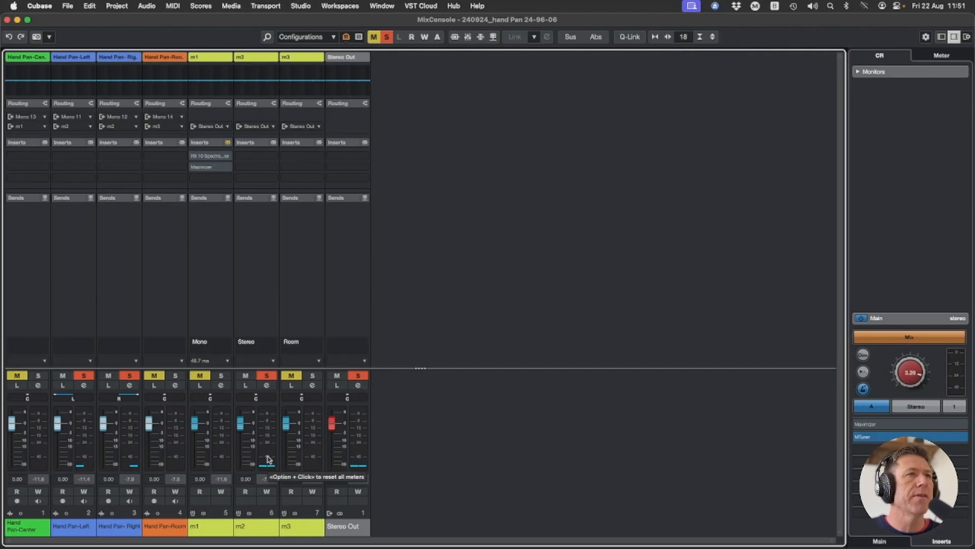
left_click_drag(103, 424, 103, 430)
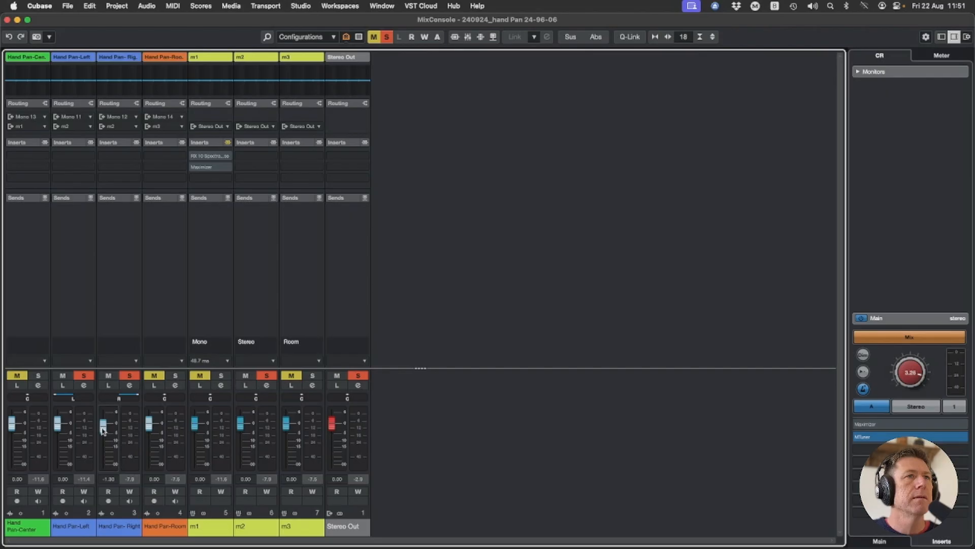
key("F3")
key("F3")
key("space")
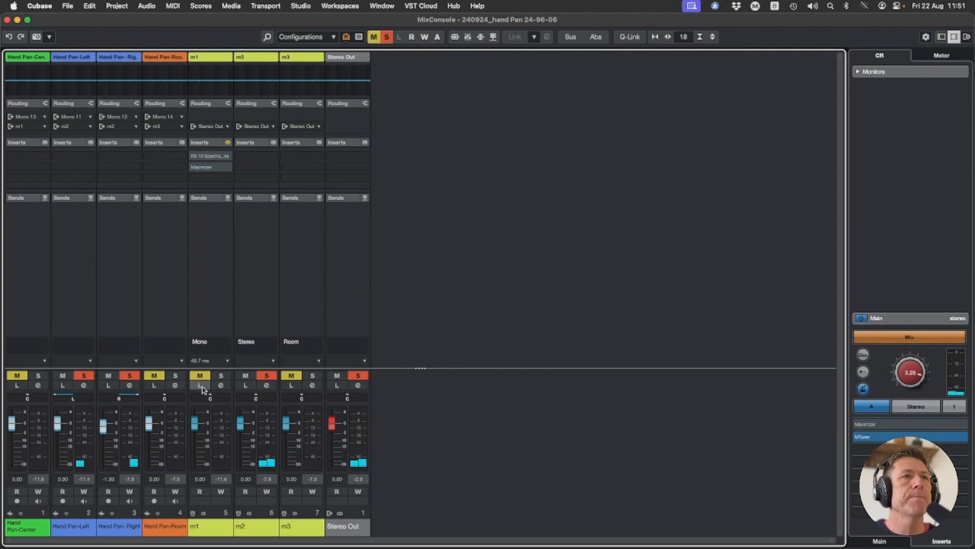
Audition the Room group m3 in solo instead of m2, clear the solo and return to the project window.
left_click(267, 376)
left_click(313, 377)
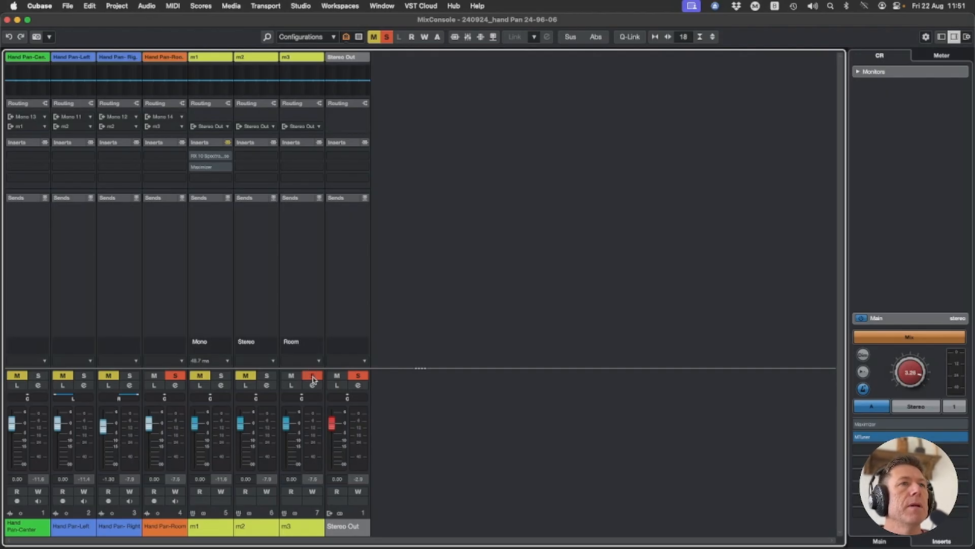
left_click(313, 378)
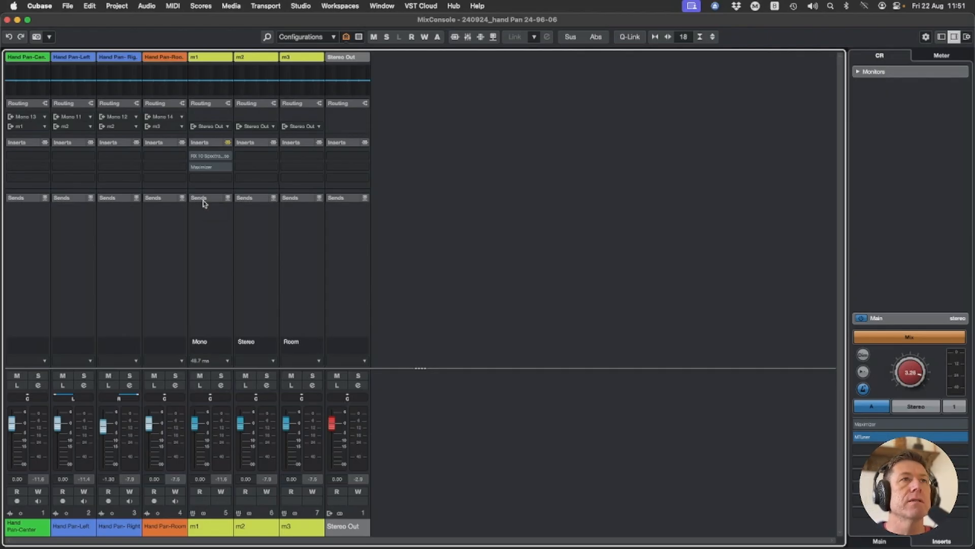
key("F3")
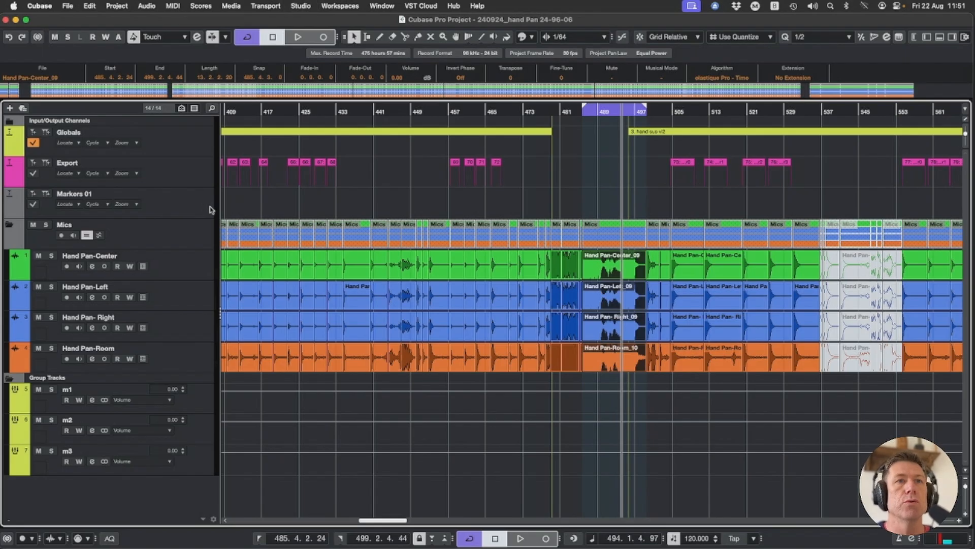
key("F3")
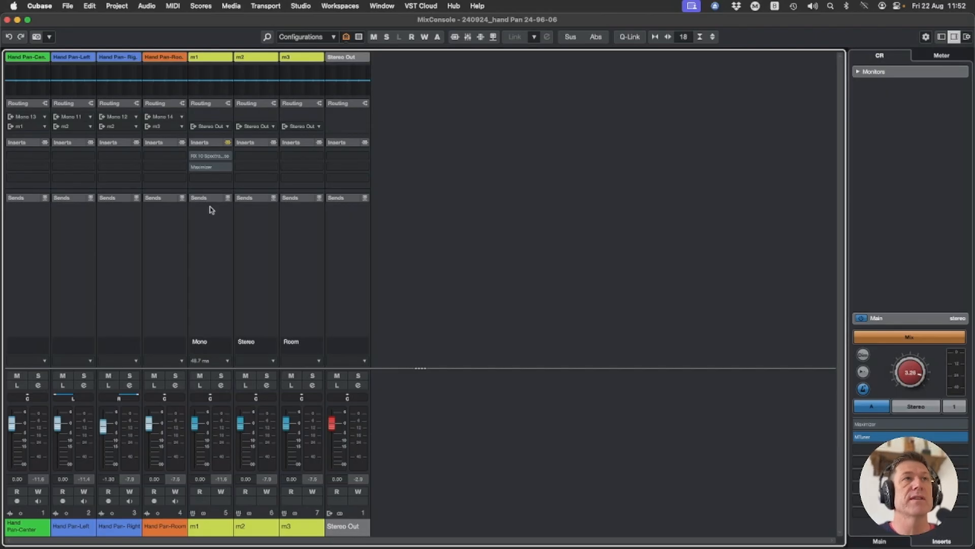
key("F3")
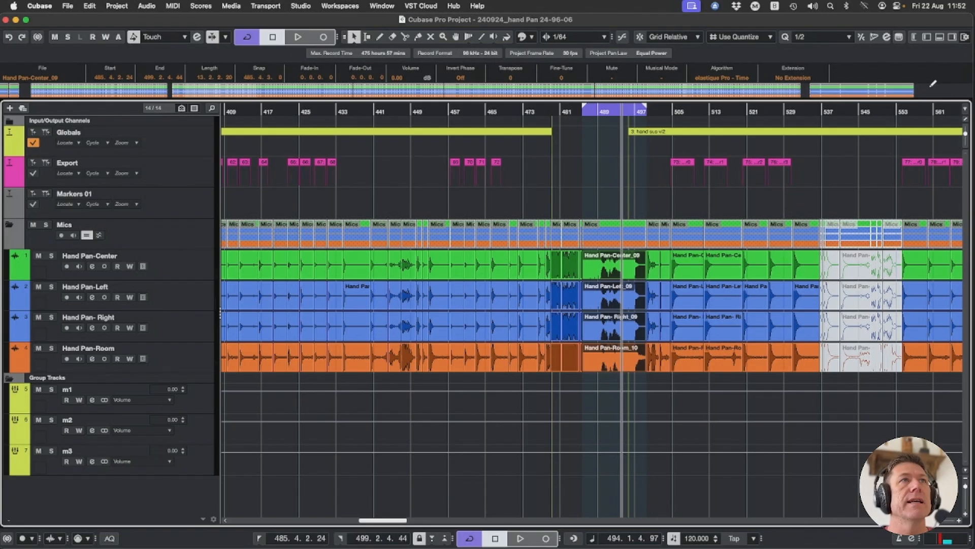
Select the long Hand Pan-Center_10 event in the later part of the hand sus vl4 section and locate the cursor to its start.
left_click_drag(932, 83, 50, 90)
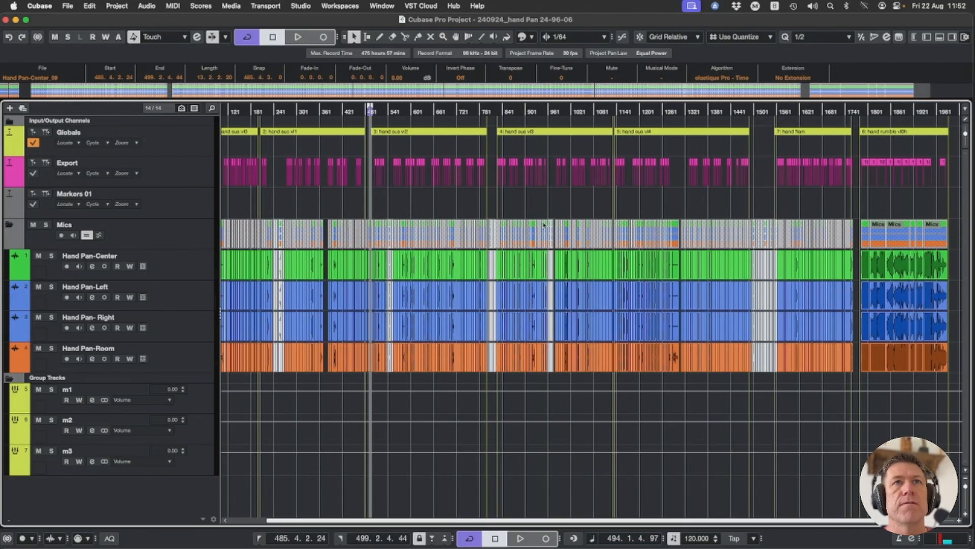
left_click(674, 111)
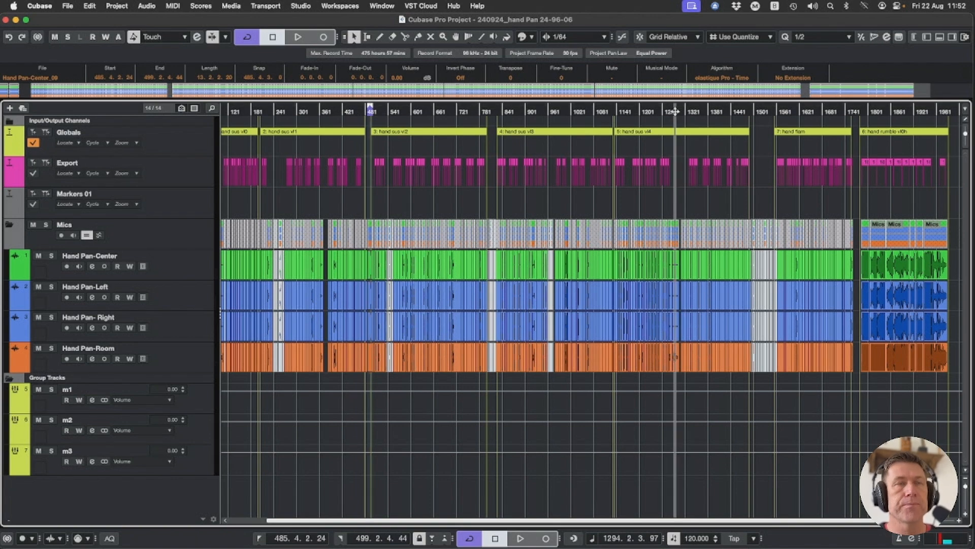
left_click_drag(675, 111, 674, 114)
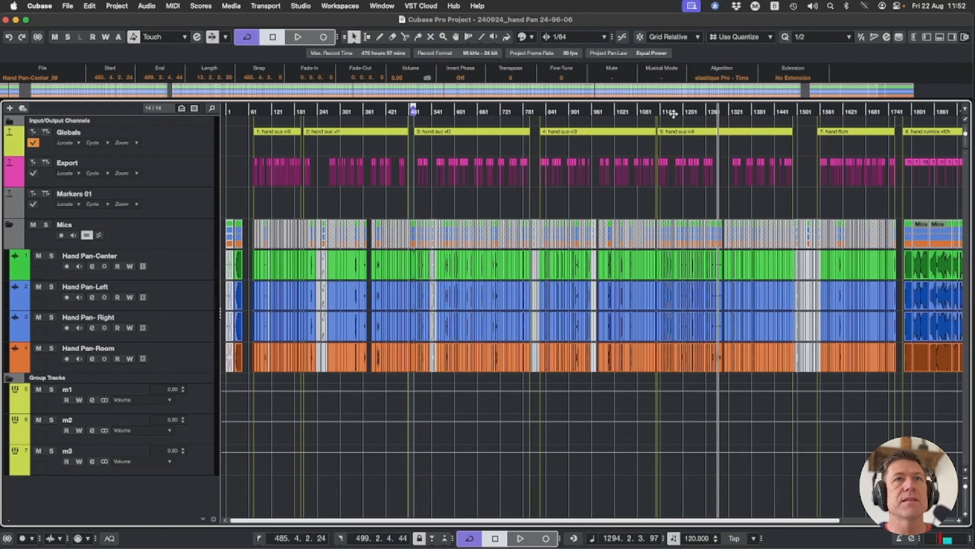
left_click(720, 112)
left_click(722, 271, "alt")
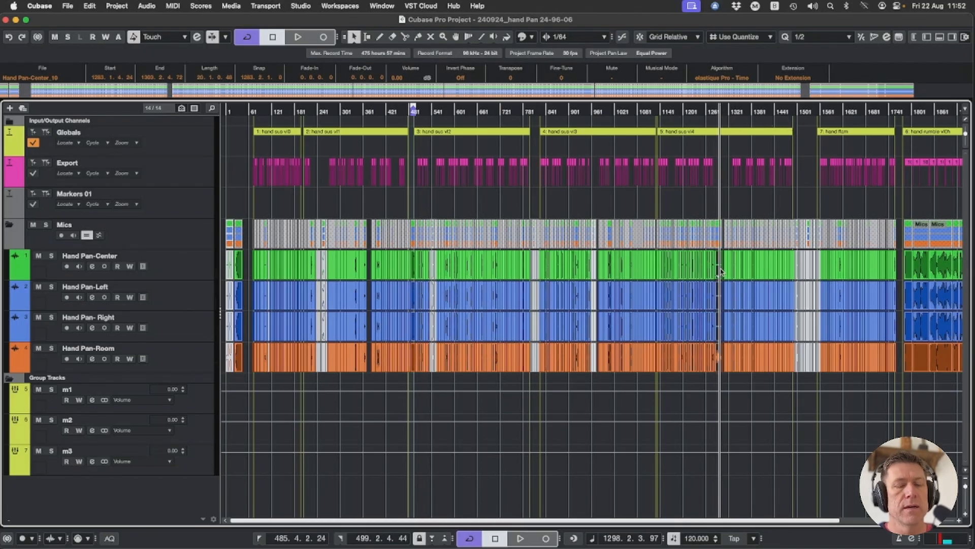
key("l")
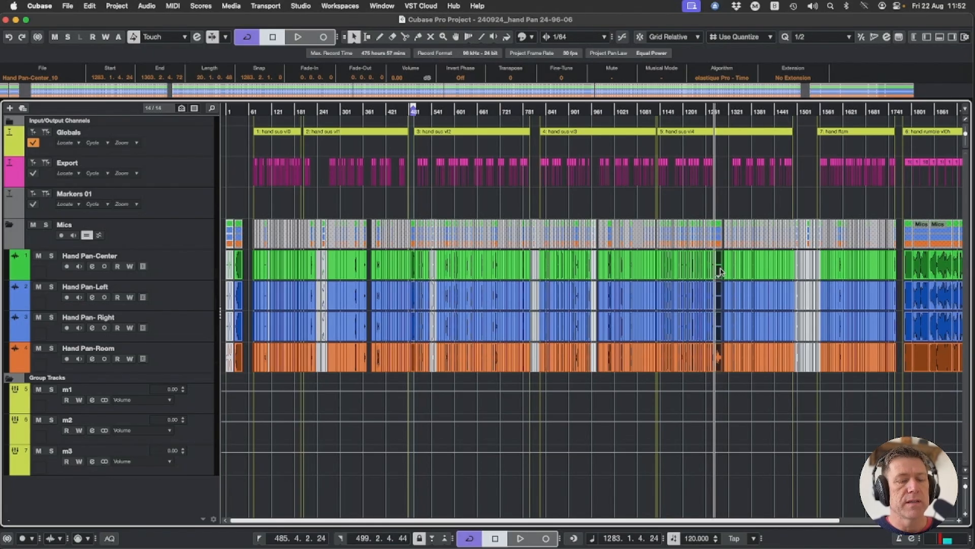
Place the playback cursor at about bar 1295, inside the quiet tail of the selected Hand Pan take.
key("h")
key("h")
key("h")
key("h")
key("h")
key("h")
key("h")
key("h")
key("h")
key("h")
key("h")
key("h")
key("h")
key("h")
key("h")
key("h")
key("h")
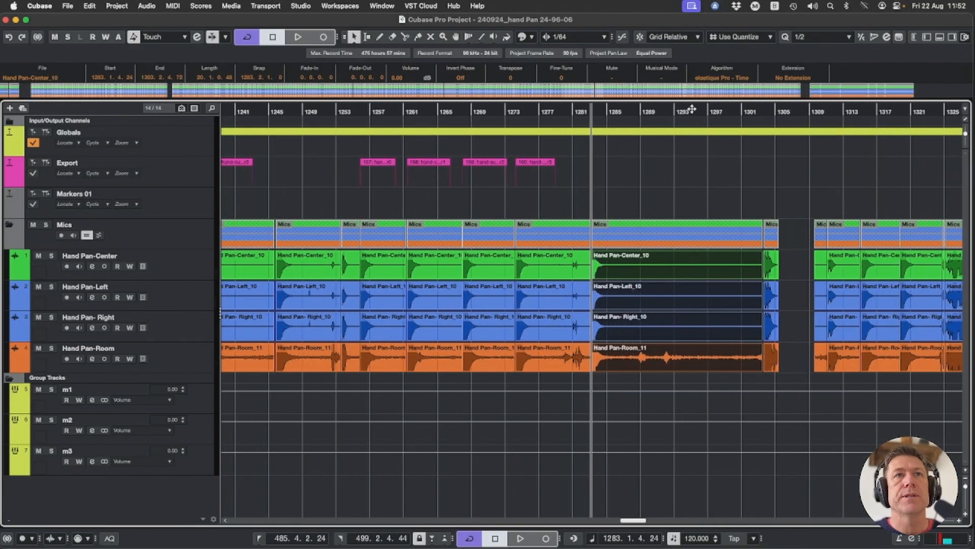
left_click(692, 109)
key("h")
key("h")
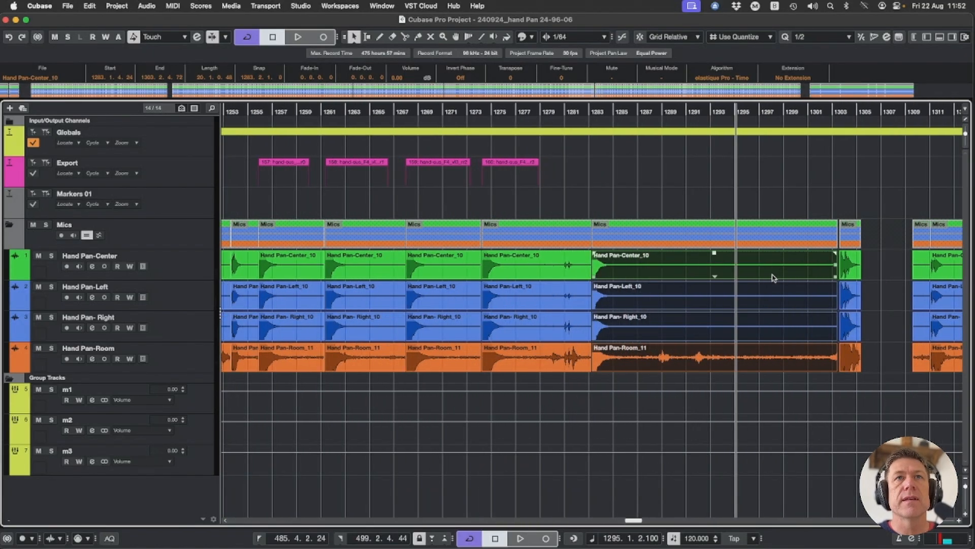
right_click(777, 273)
left_click(790, 273)
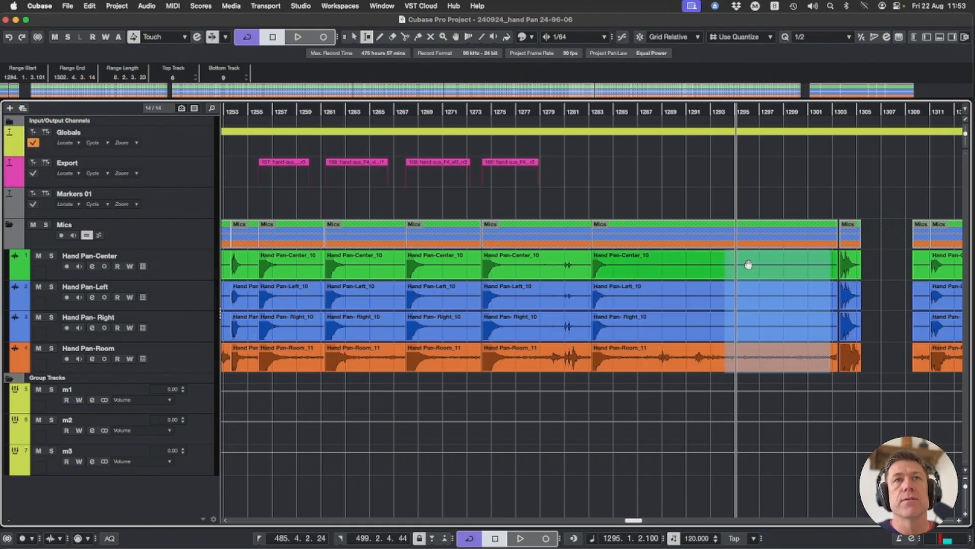
key("1")
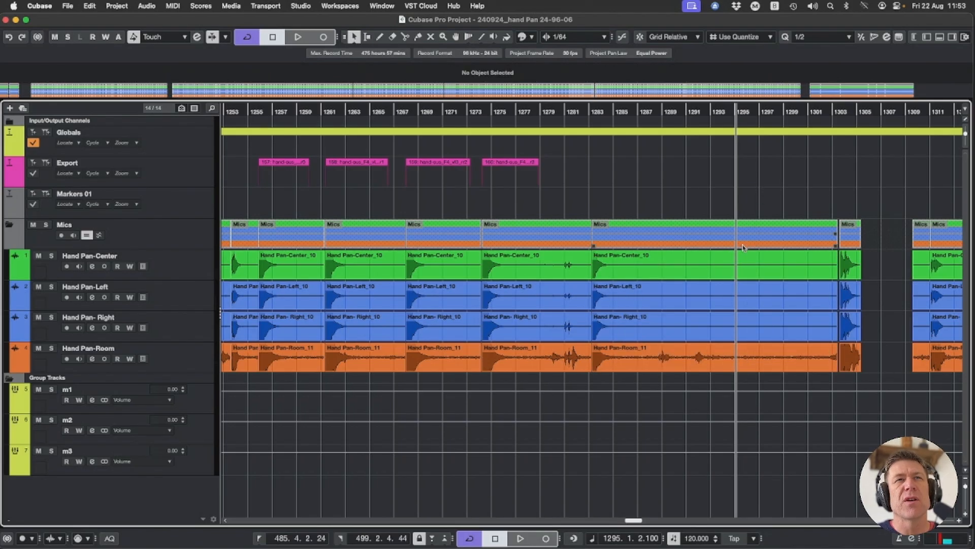
left_click(745, 263)
Range-select the quiet tail across all four mic tracks from about bar 1295 to 1301, audition it and set the locators to it.
key("2")
left_click(750, 264)
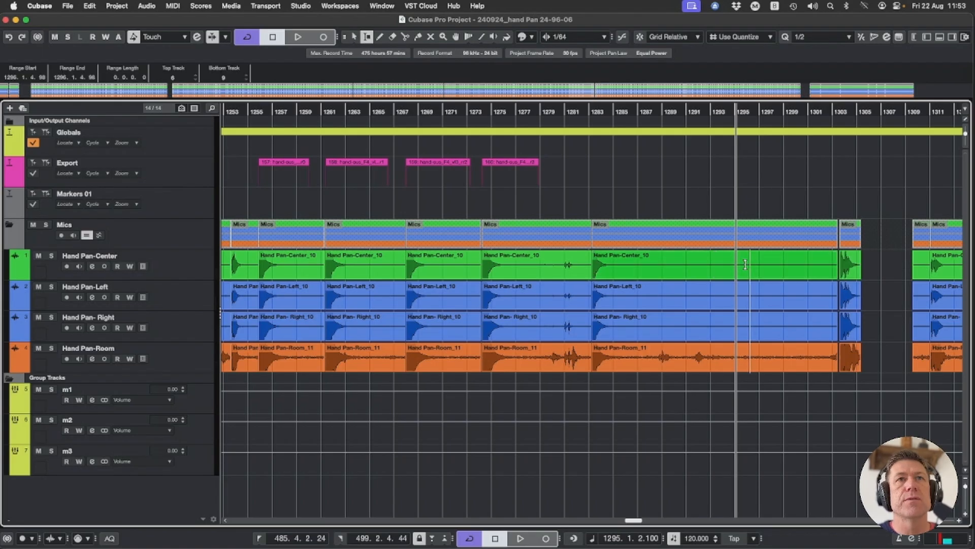
left_click_drag(738, 263, 808, 271)
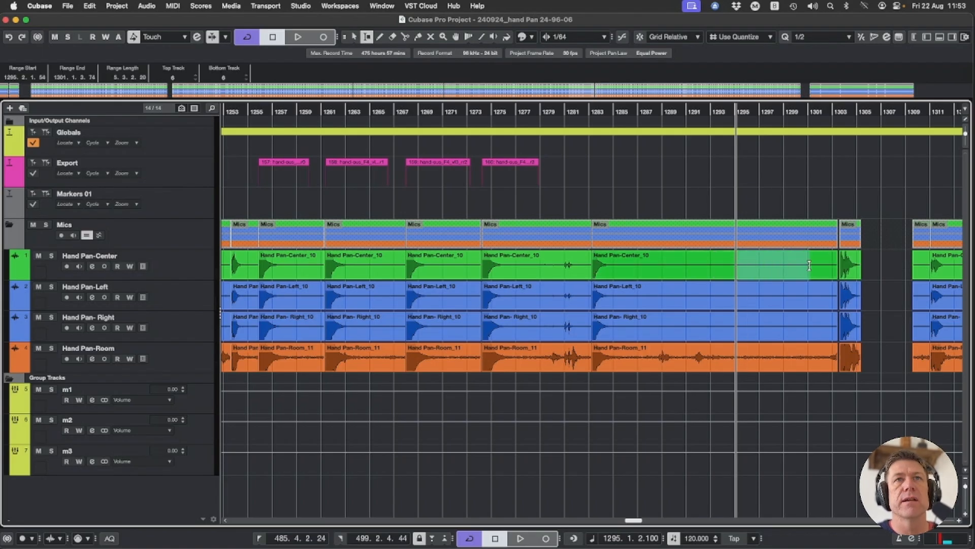
key("space")
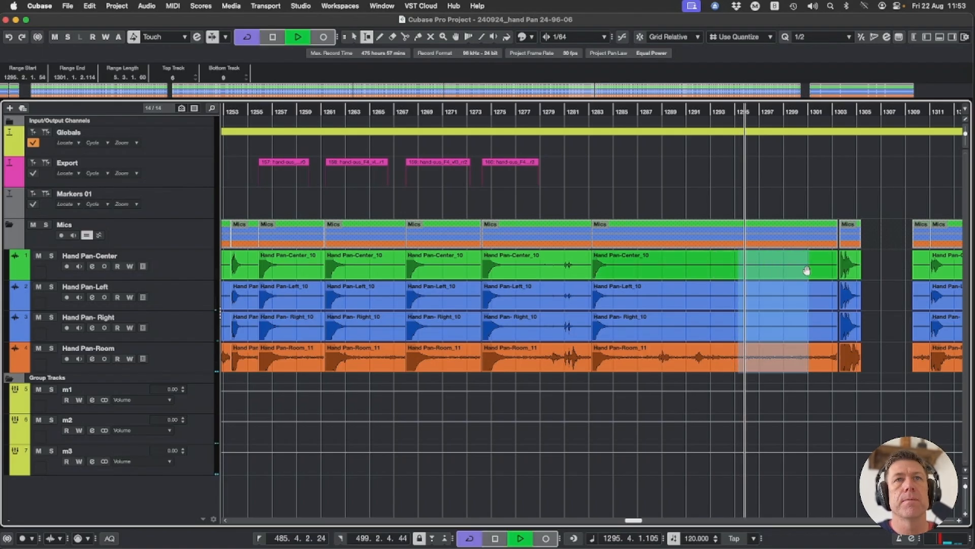
key("space")
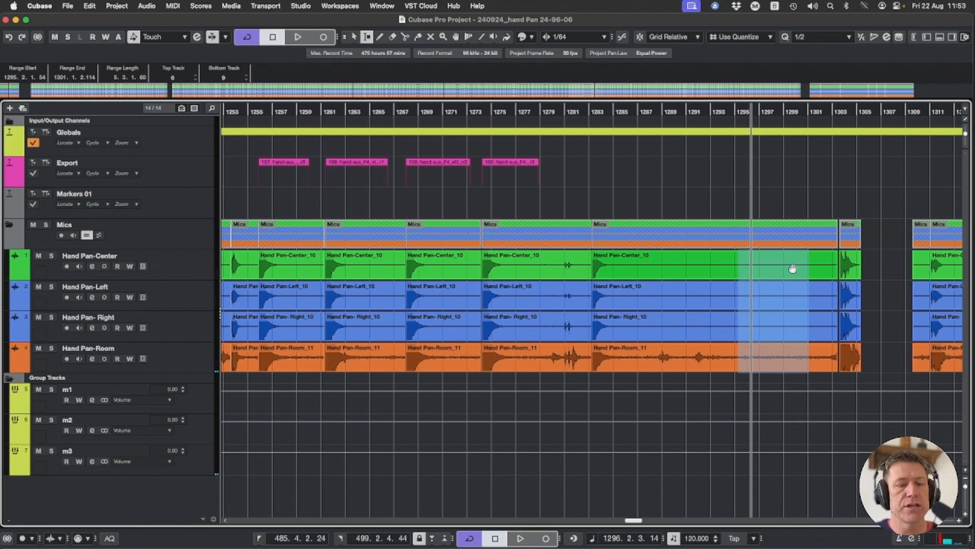
key("p")
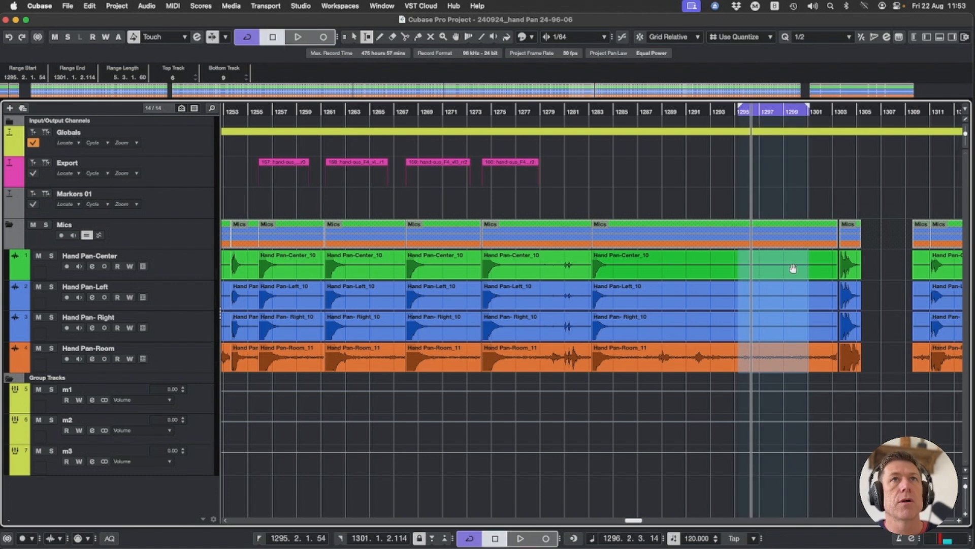
Solo the Mono group m1 in the MixConsole, activate its RX 10 Spectral De-noise insert and open the plug-in editor.
key("F3")
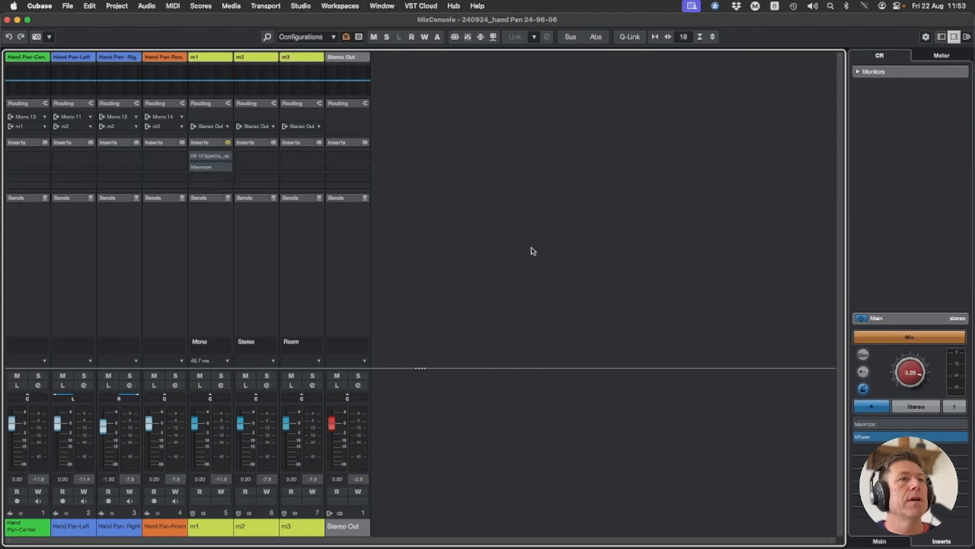
left_click(221, 376)
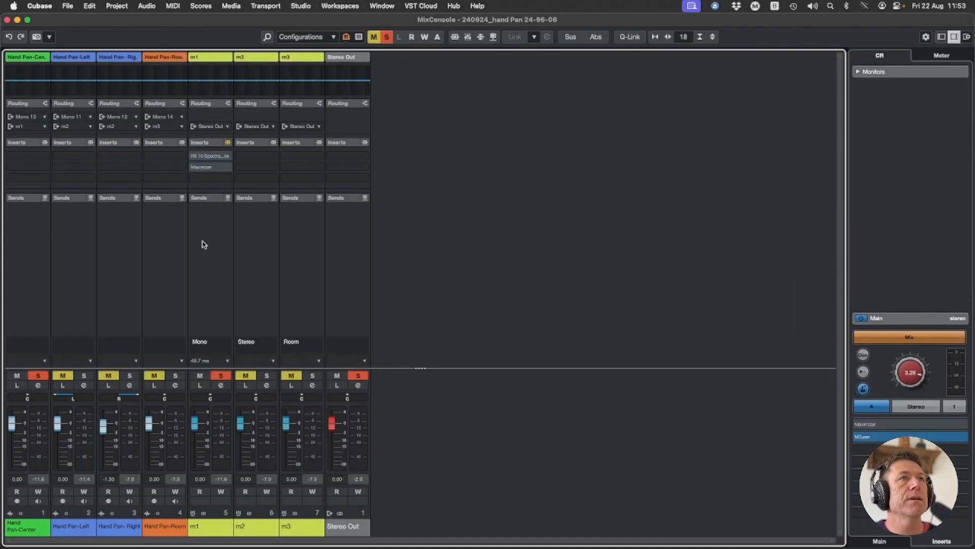
mouse_move(209, 159)
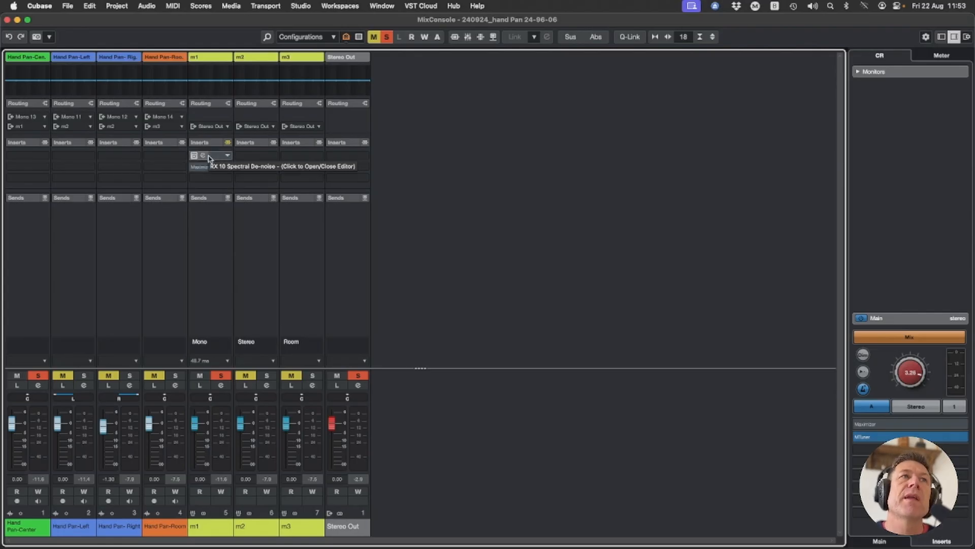
left_click(194, 156)
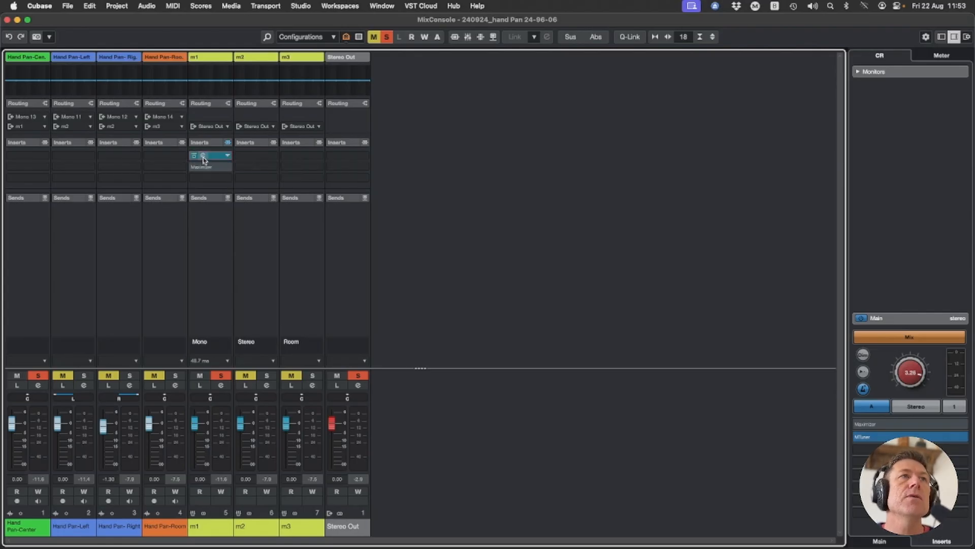
left_click(203, 156)
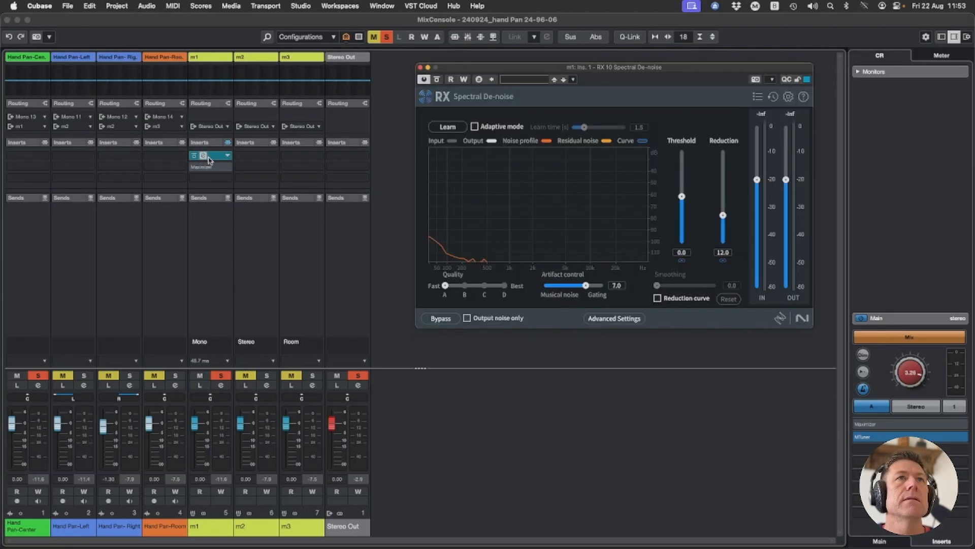
left_click_drag(475, 69, 475, 67)
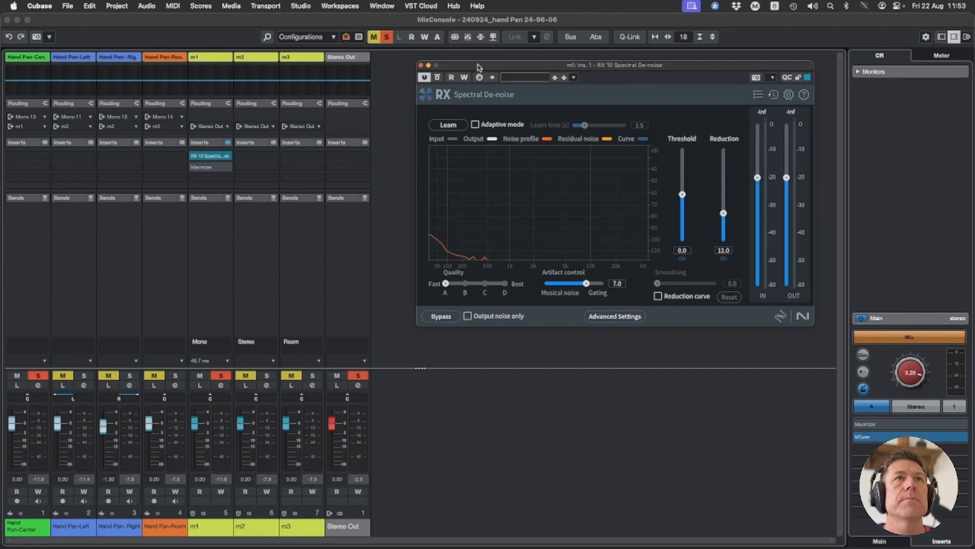
Learn m1's noise profile in Spectral De-noise while the quiet range plays, and close the plug-in editor.
key("space")
left_click(448, 125)
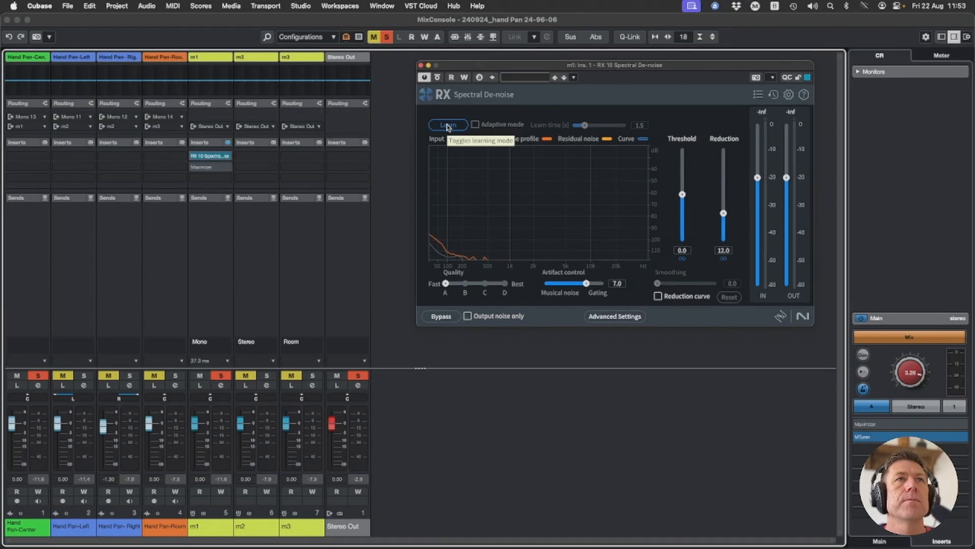
left_click(447, 126)
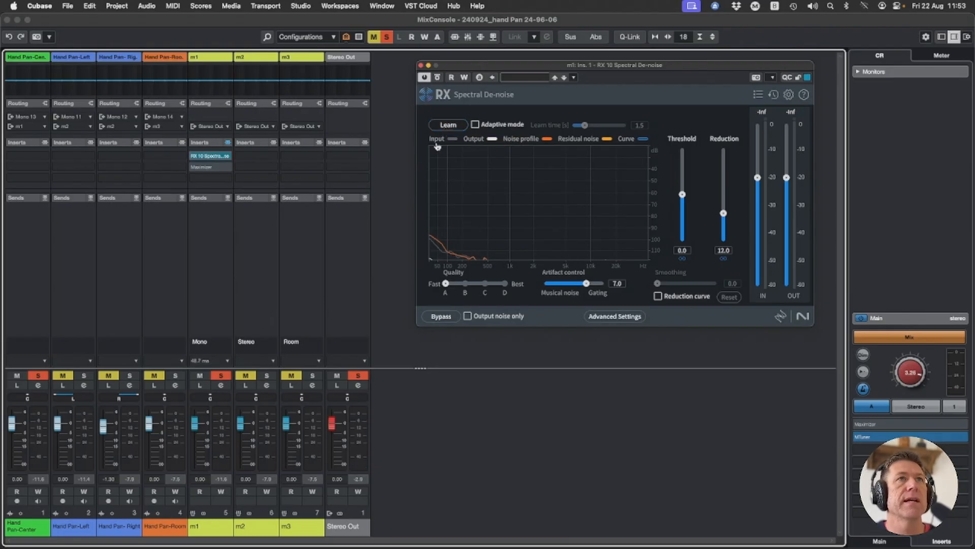
left_click(421, 65)
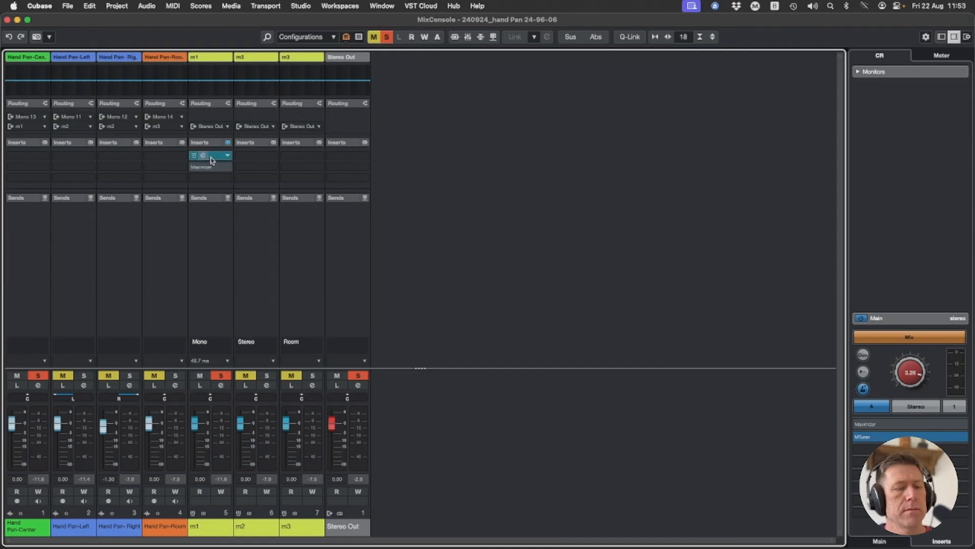
Copy the Spectral De-noise insert from m1 to the Stereo group m2 and solo m2 instead of m1.
left_click_drag(211, 157, 240, 157)
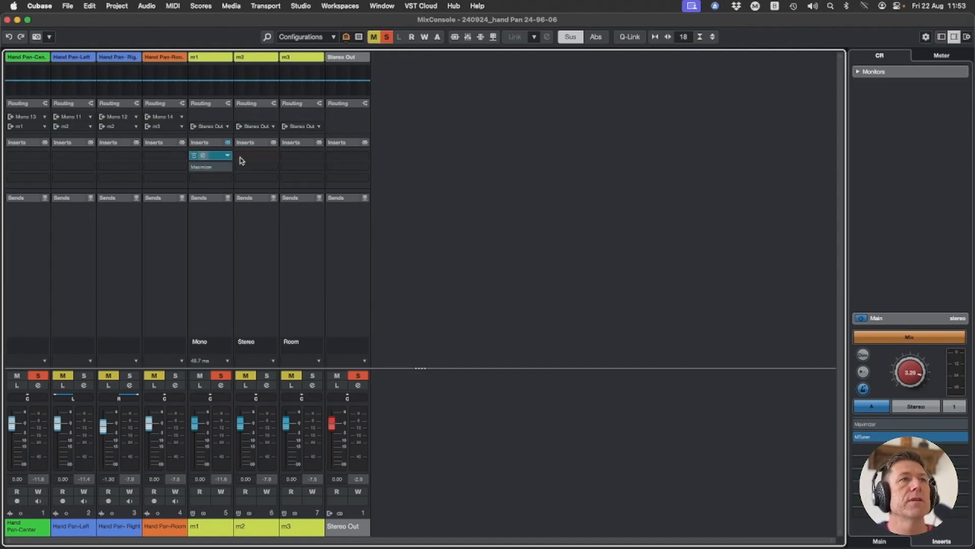
left_click(221, 375)
left_click(267, 375)
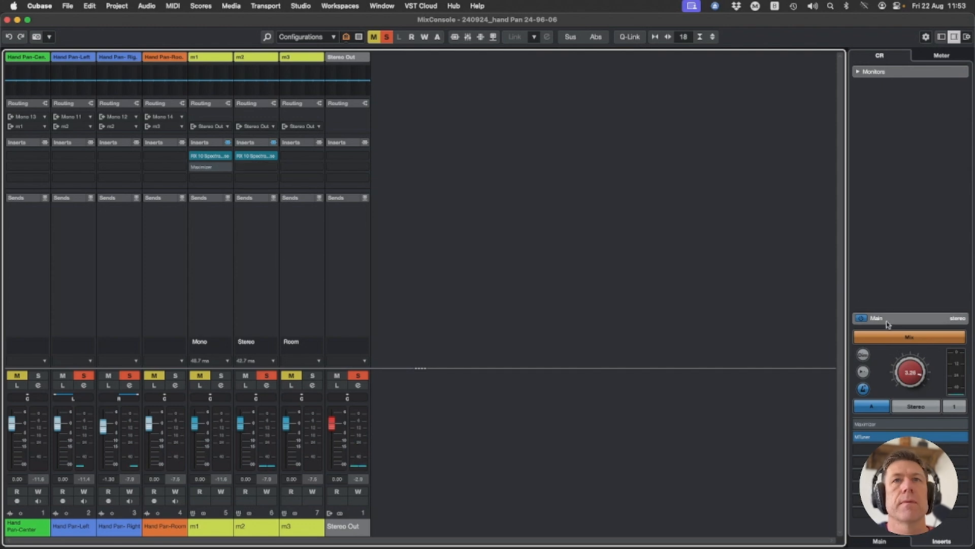
Raise the Control Room level to 6.02 and learn the noise profile in m2's Spectral De-noise.
left_click_drag(918, 375, 907, 355)
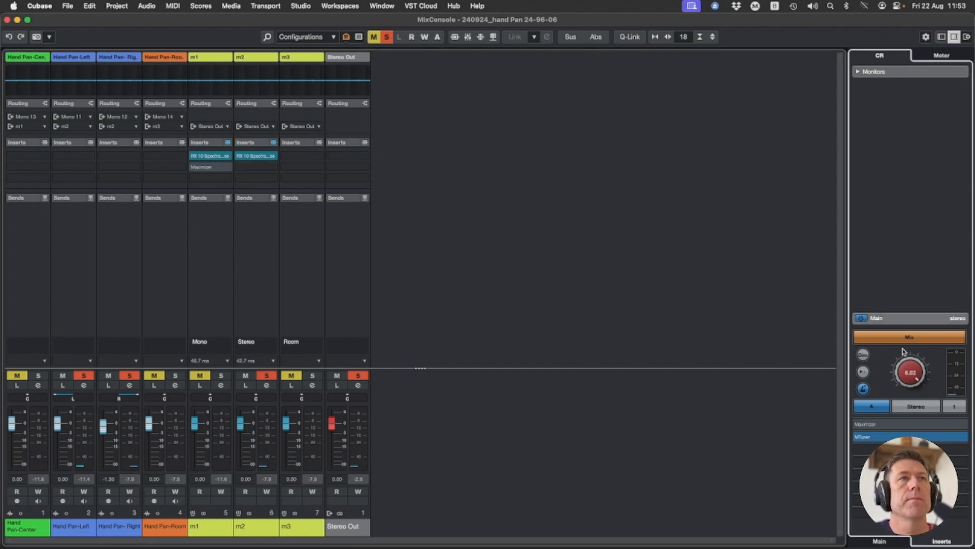
left_click(249, 157)
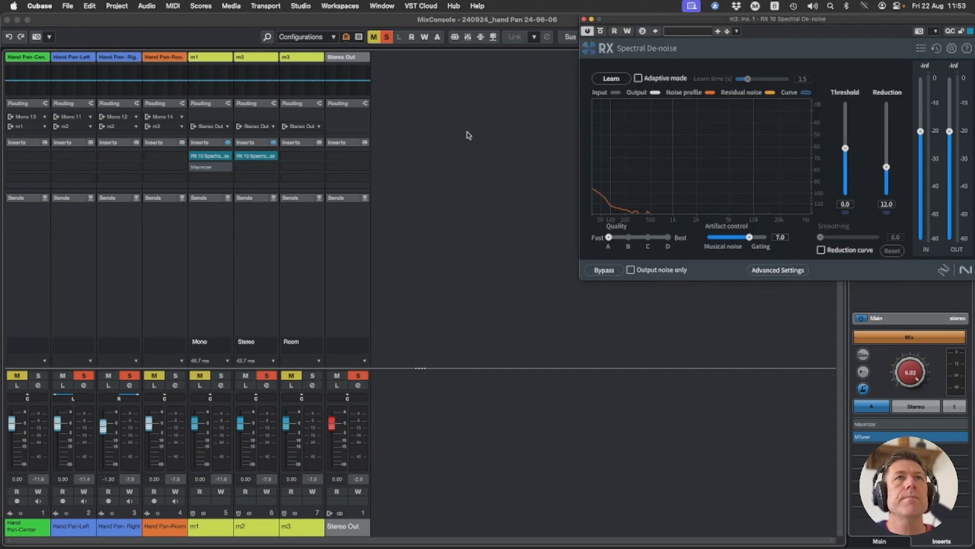
left_click(602, 79)
key("space")
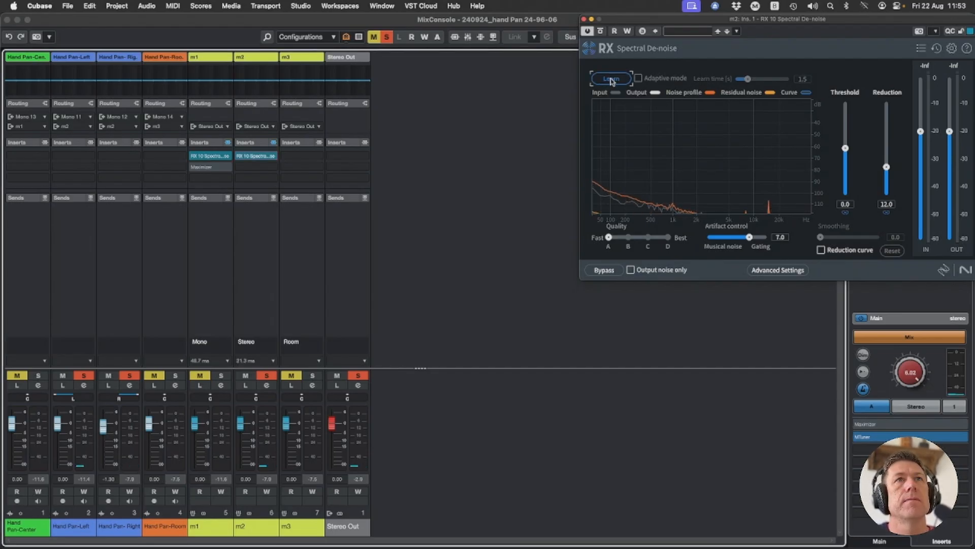
left_click(611, 80)
Copy Spectral De-noise from m2 to the Room group m3, open m3's copy and solo m3 instead of m2.
left_click_drag(258, 157, 290, 156)
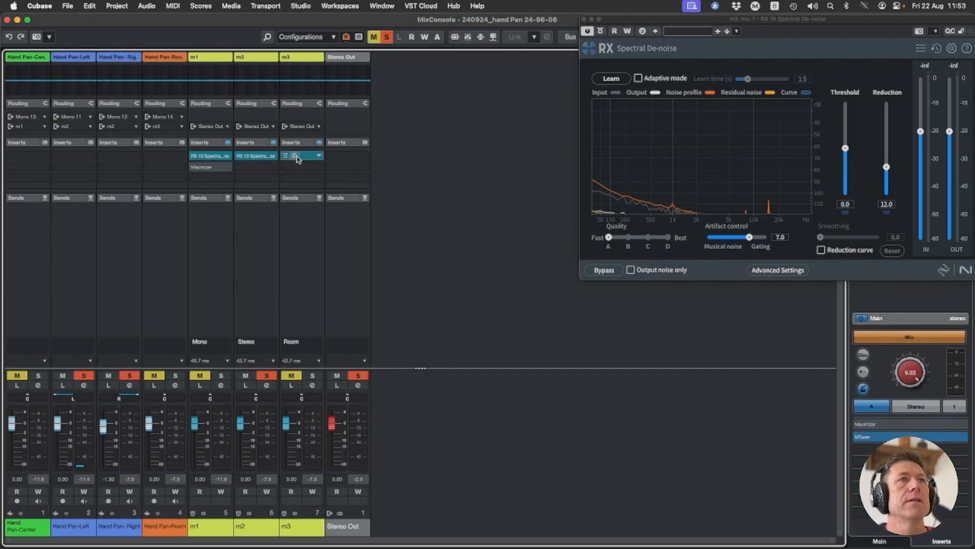
left_click(584, 19)
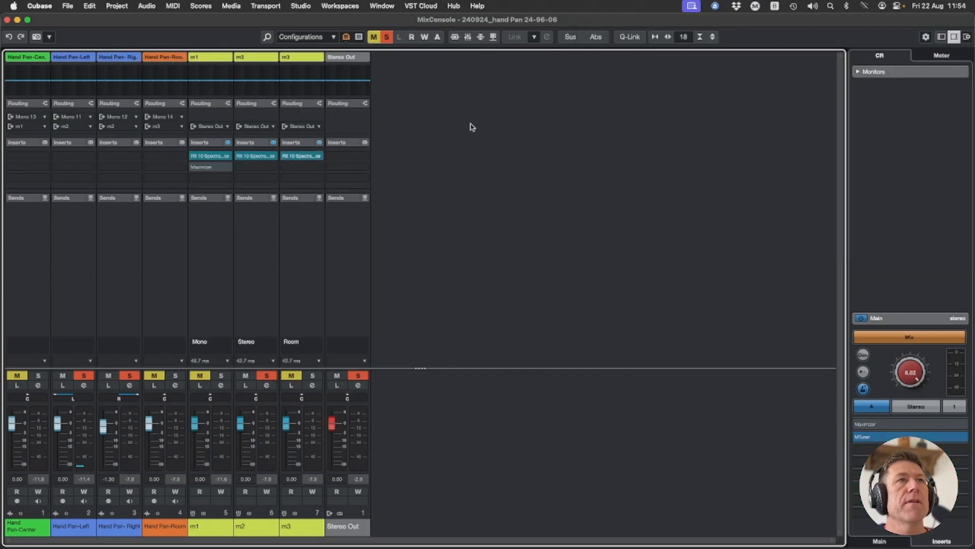
left_click(295, 156)
left_click(312, 376)
left_click(267, 375)
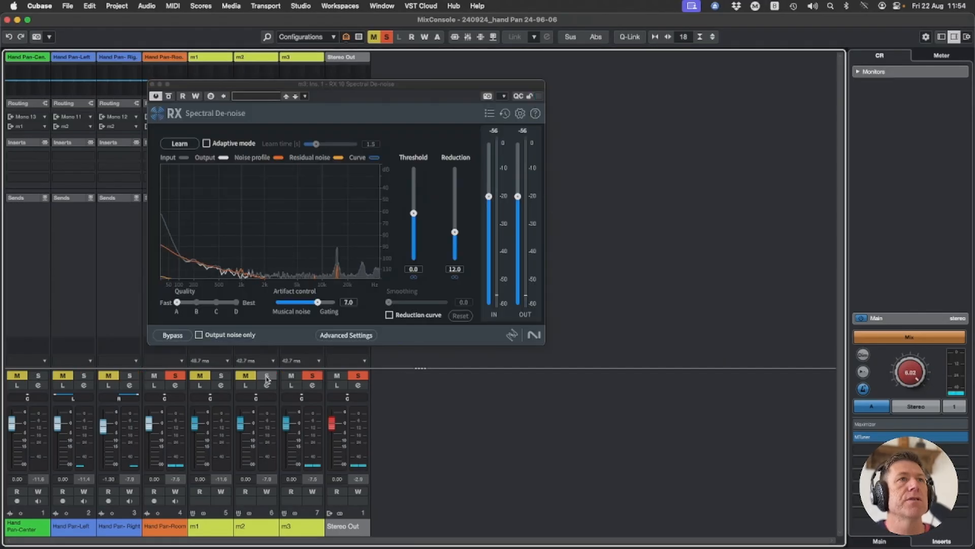
Bypass m3's Spectral De-noise, raise the Stereo Out fader to 6.02 and reset the m3 fader to 0.00.
left_click_drag(350, 87, 576, 63)
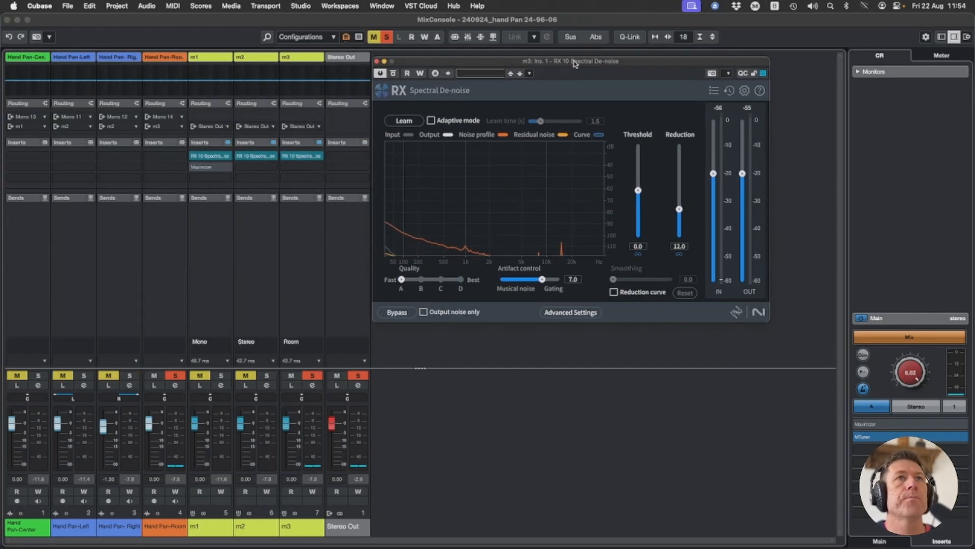
left_click(394, 75)
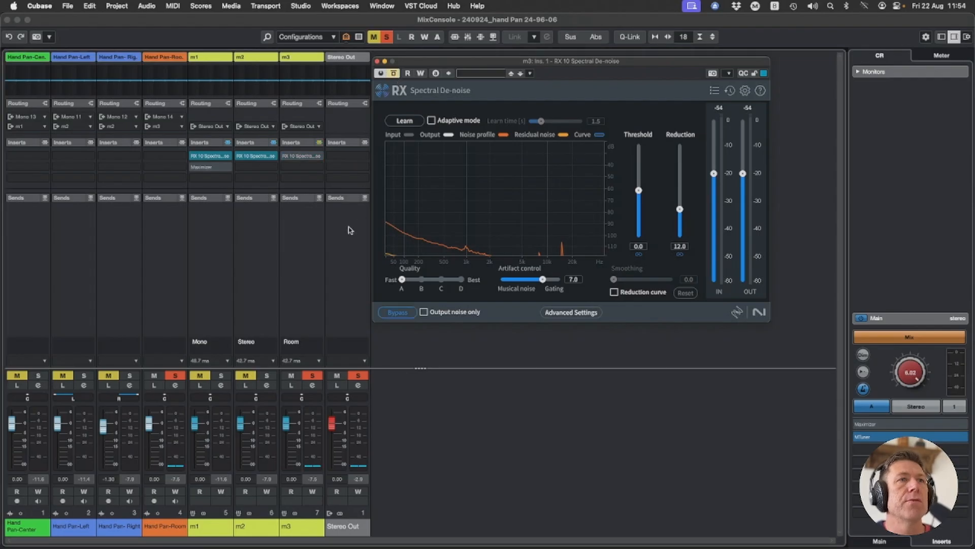
left_click_drag(286, 424, 332, 410)
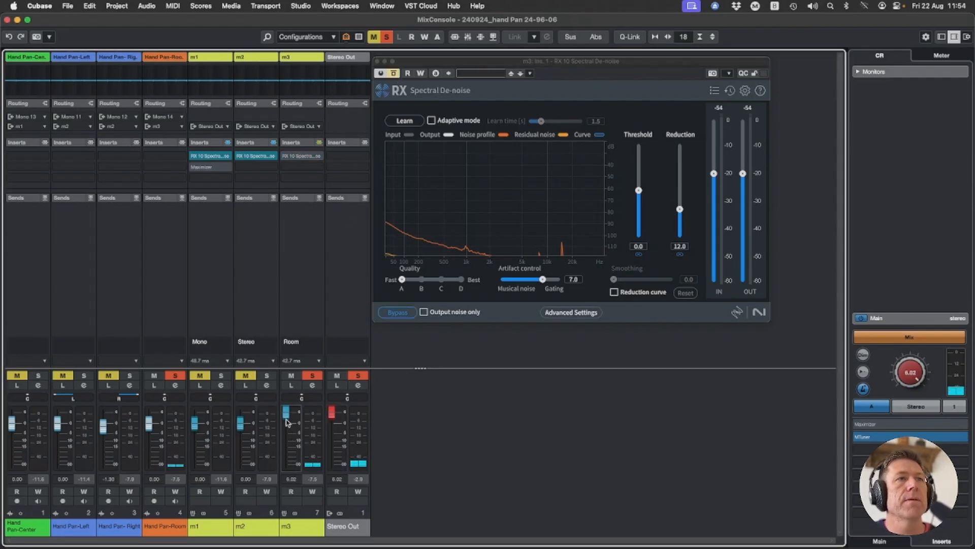
left_click(286, 420, "super")
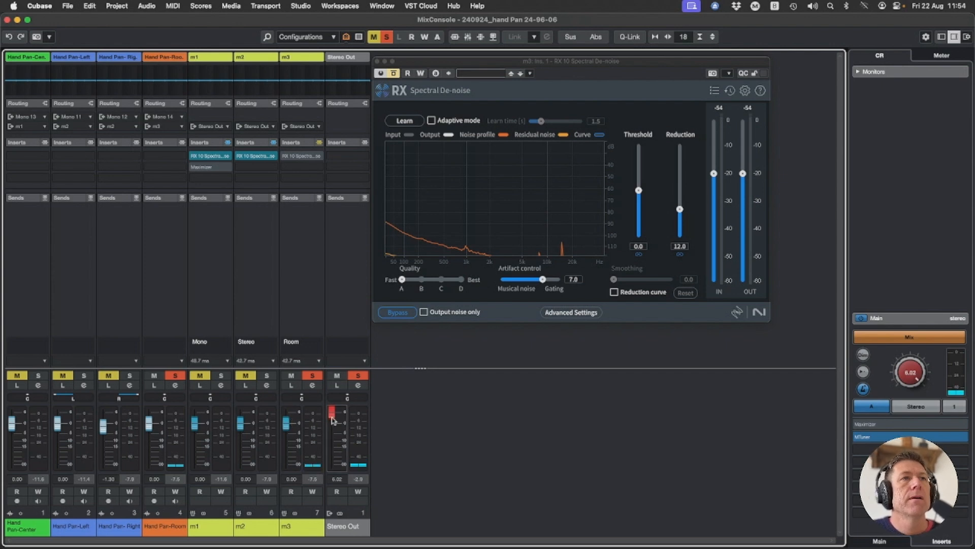
Learn the noise profile in m3's Spectral De-noise with the plug-in active while the quiet range plays.
left_click_drag(554, 61, 559, 60)
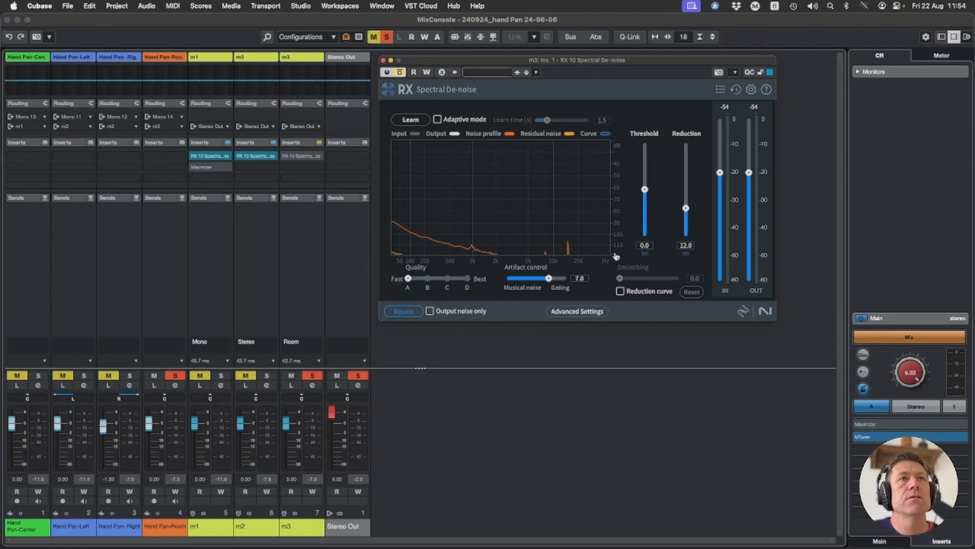
left_click(408, 120)
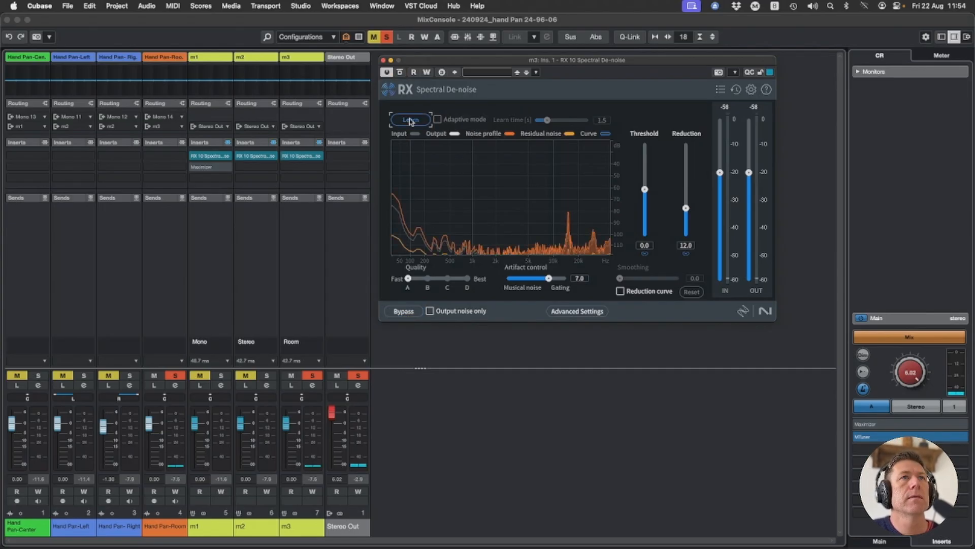
left_click(411, 120)
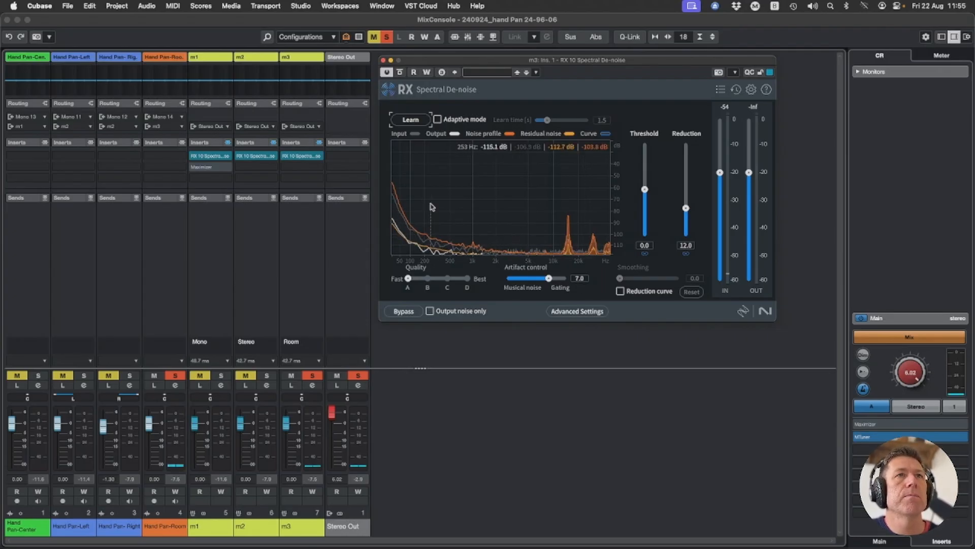
Set the Reduction in m3's Spectral De-noise to 14.0, unsolo m3 and close the plug-in editor.
left_click_drag(686, 208, 687, 206)
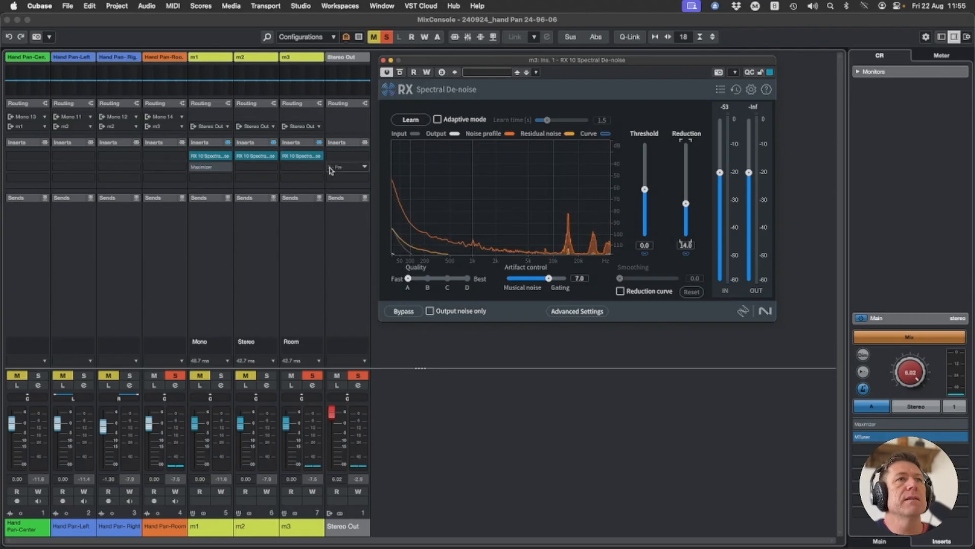
left_click(313, 375)
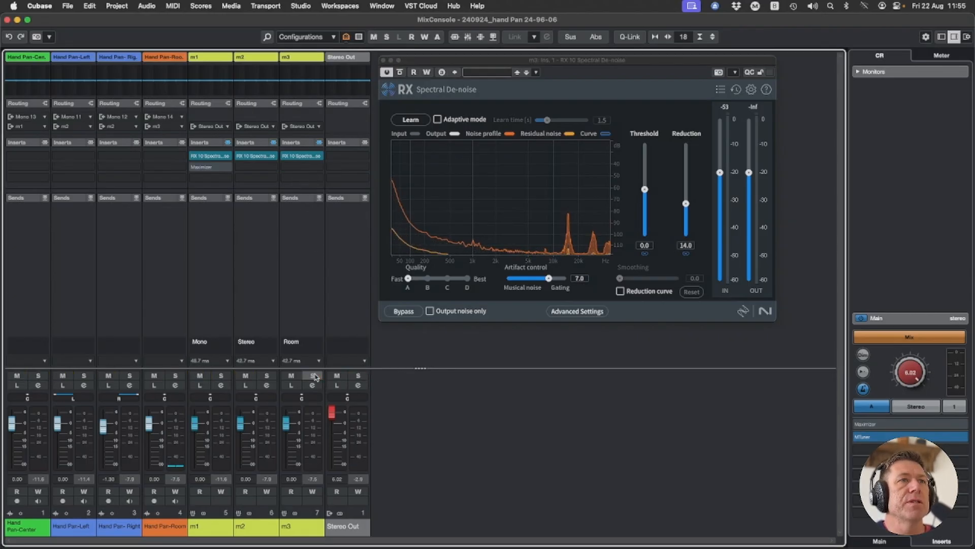
left_click(383, 61)
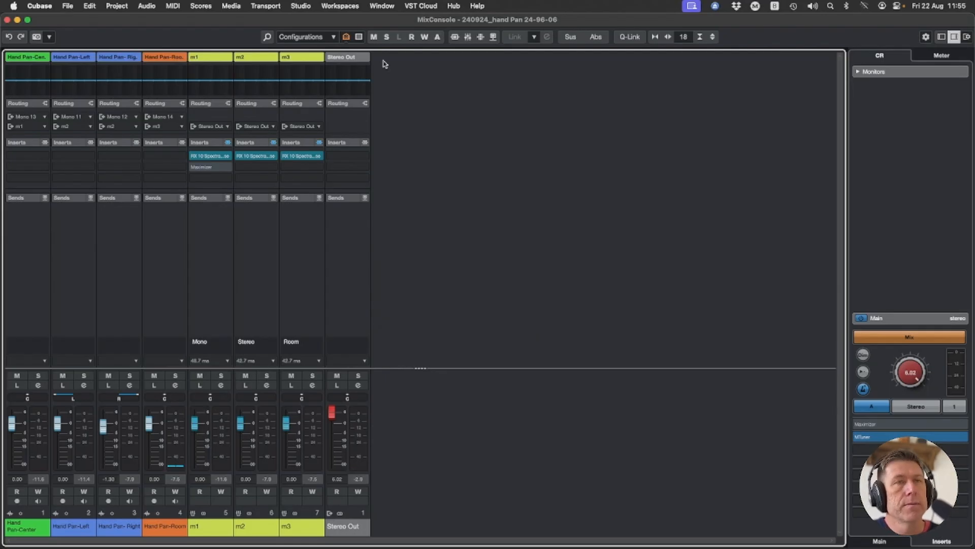
Play the project from the start of the hand-sus_F4_vl3_rr3 marker on the Export track.
key("F3")
key("1")
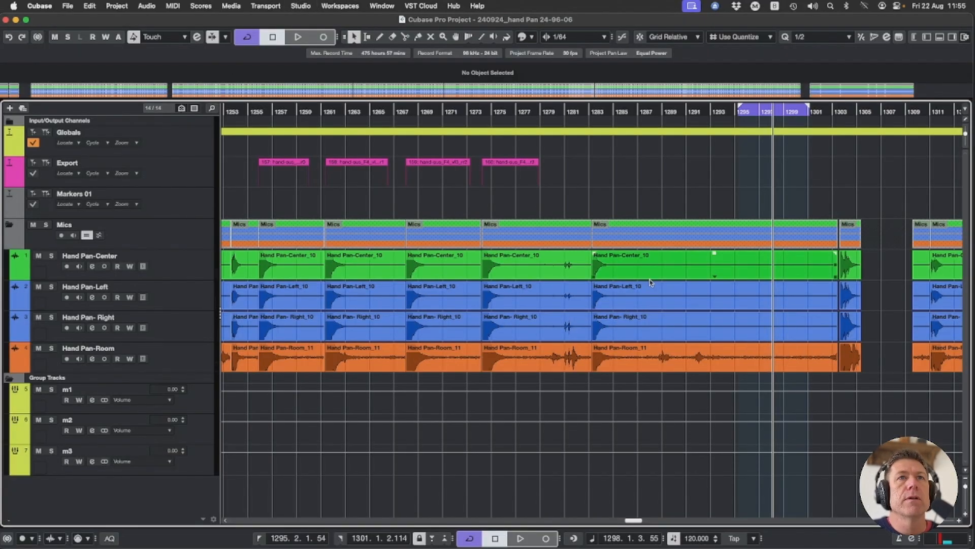
left_click(651, 282)
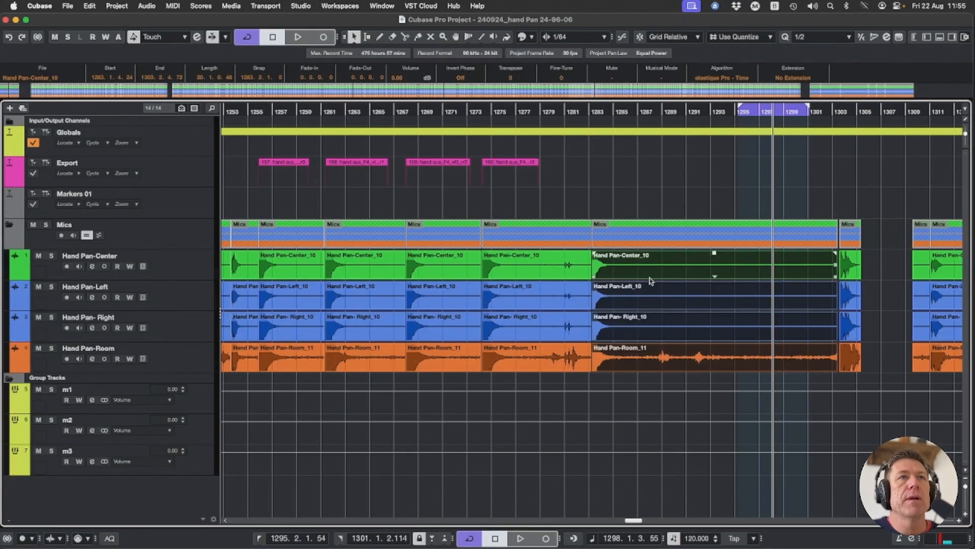
left_click(505, 163)
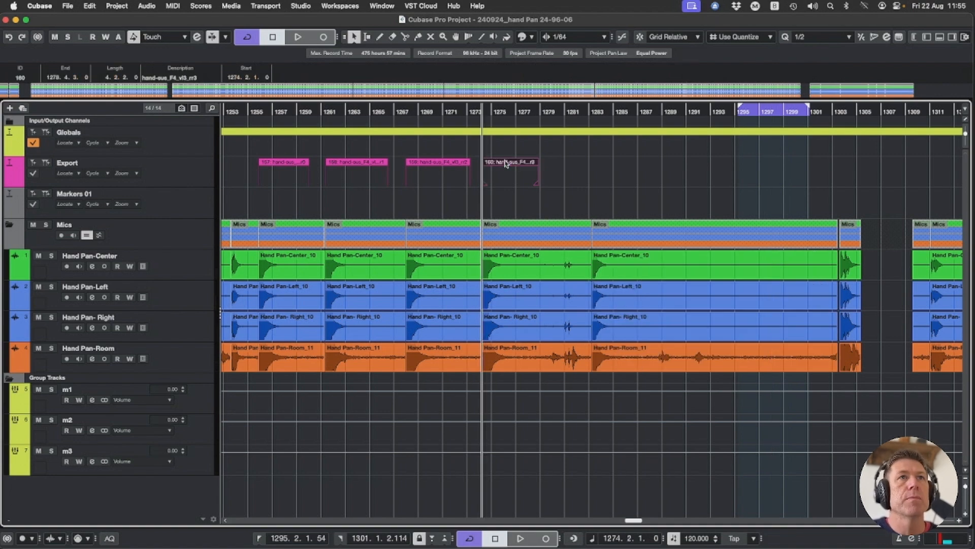
left_click(684, 263)
key("space")
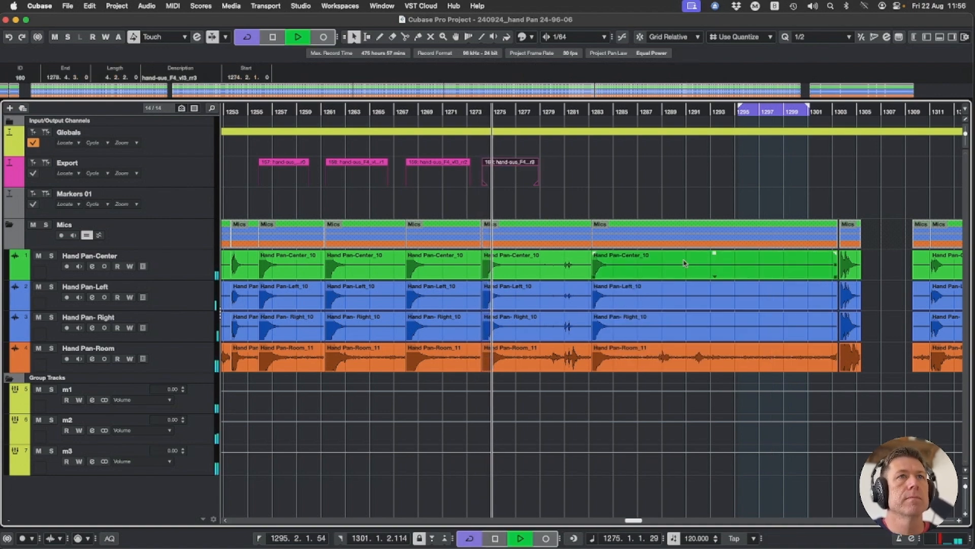
left_click(550, 243)
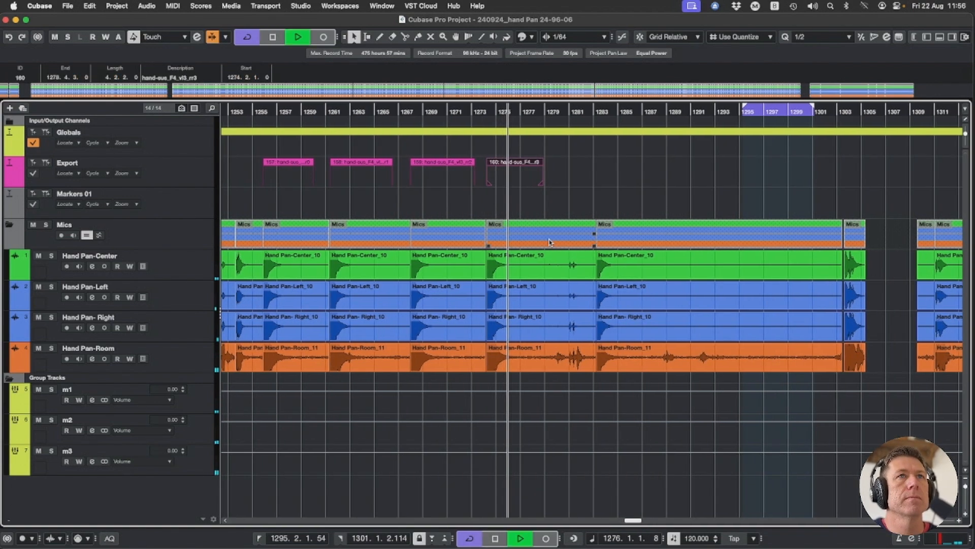
Compare the playing F4 sample with Spectral De-noise bypassed and active on m1, m2 and m3 in the MixConsole.
key("F3")
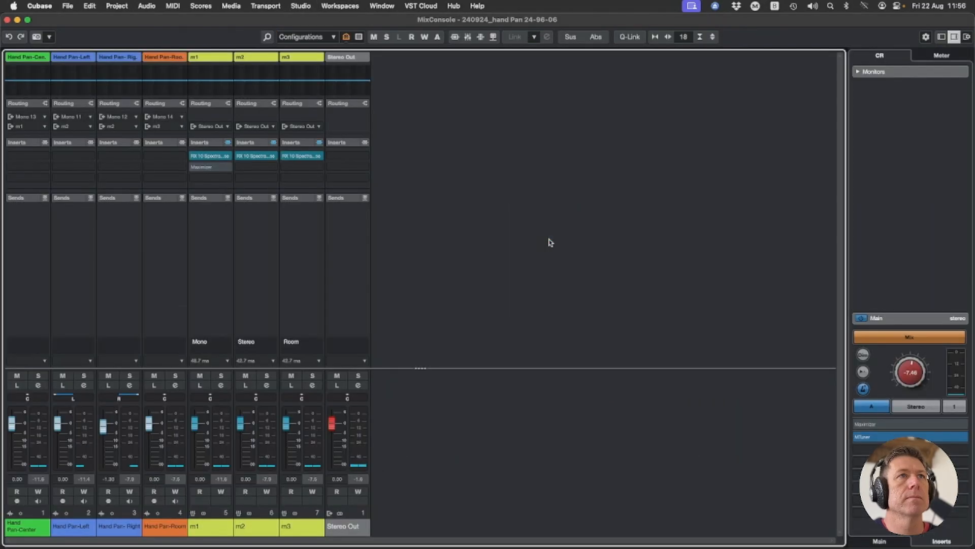
left_click(193, 155)
left_click(238, 155)
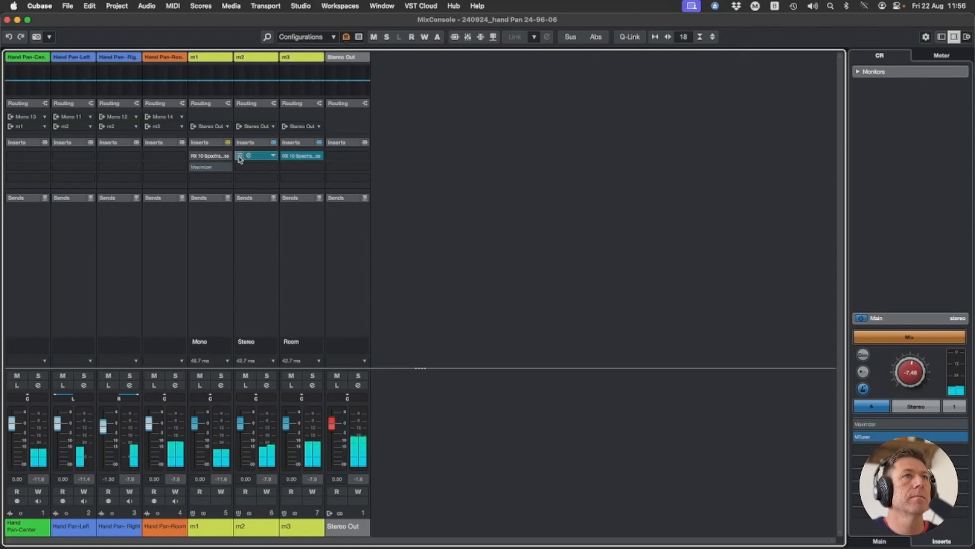
left_click(286, 156)
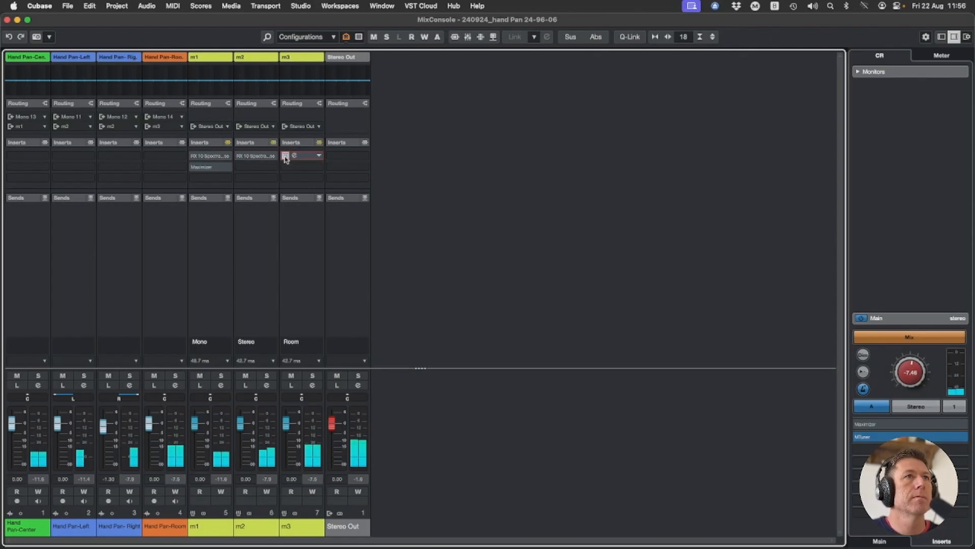
left_click(286, 156)
left_click(239, 157)
left_click(193, 157)
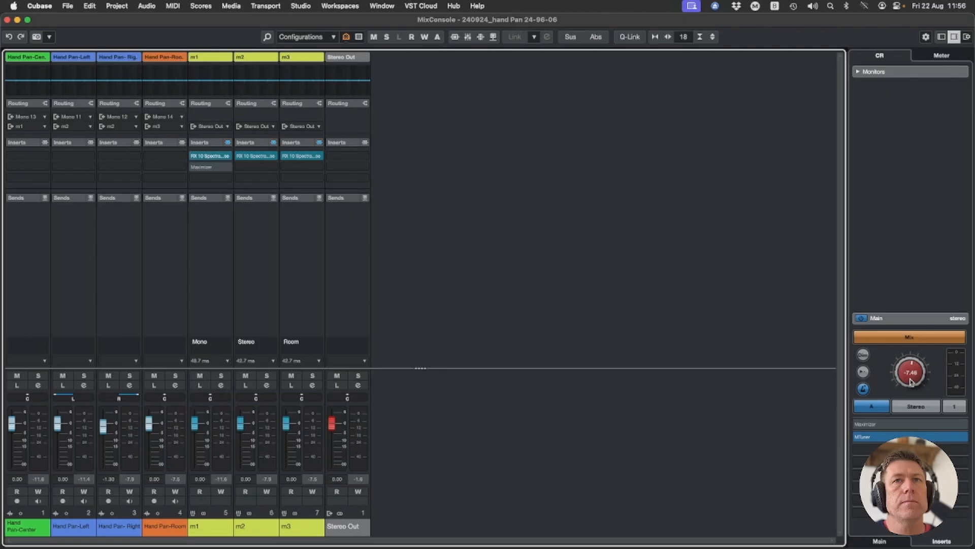
key("space")
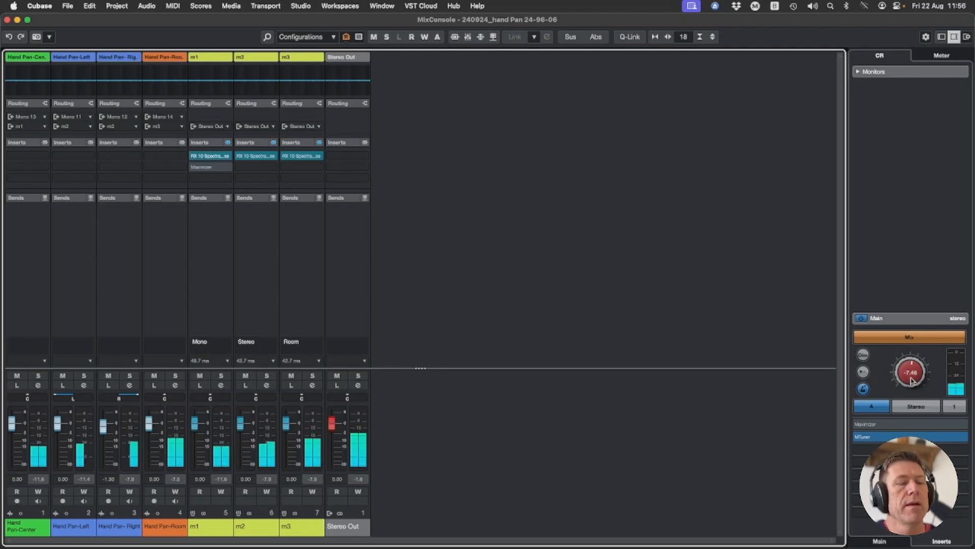
Set the cycle range to the first Export marker, hand-sus_D3_vl0_rr0, and play that sample.
key("F3")
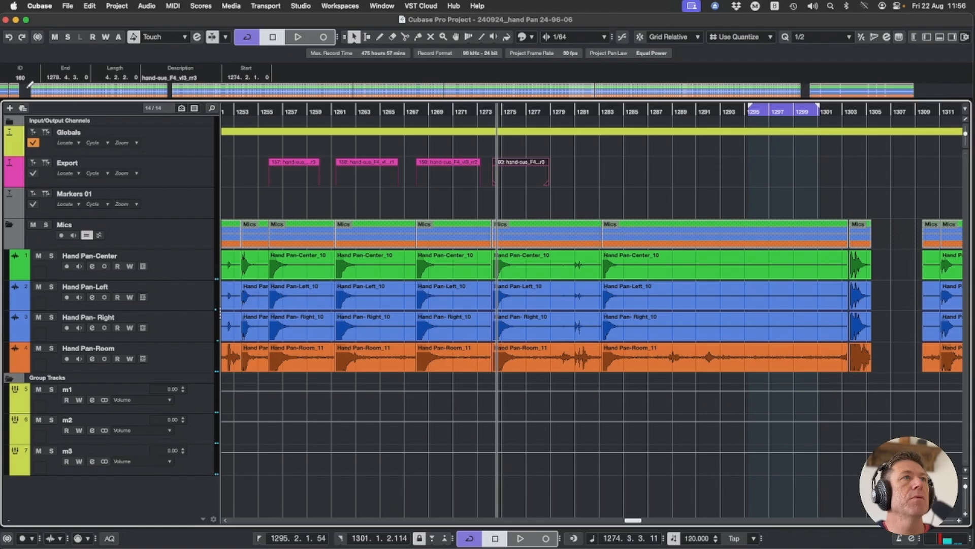
left_click_drag(31, 87, 54, 87)
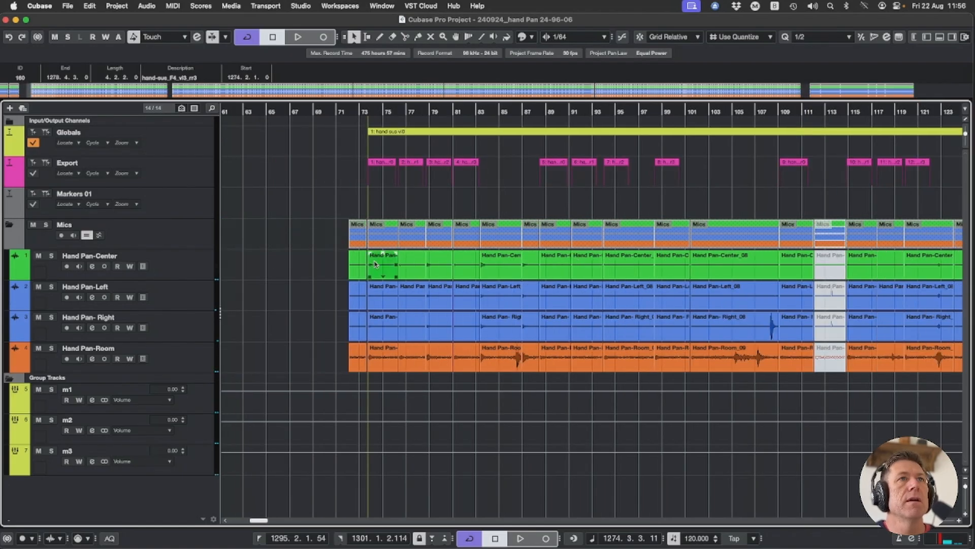
left_click(377, 164)
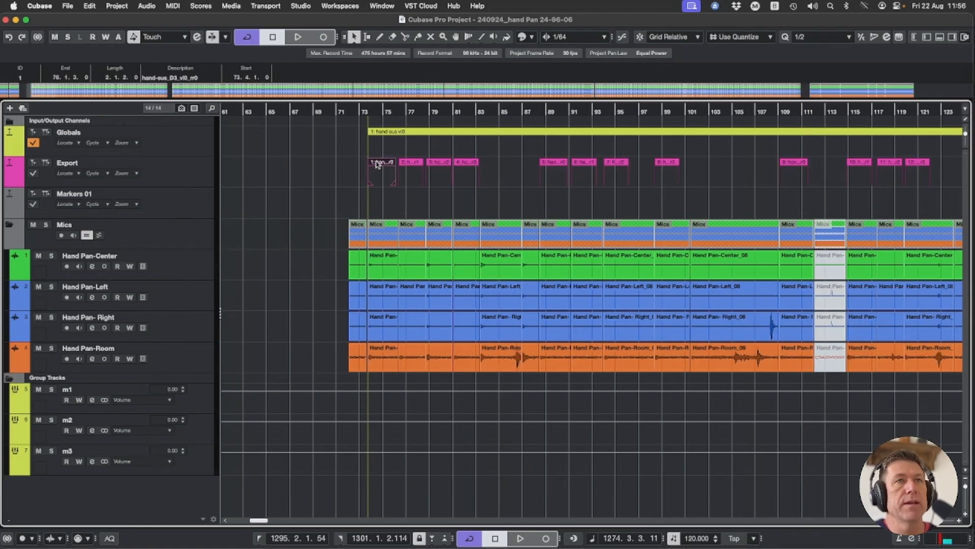
double_click(377, 164)
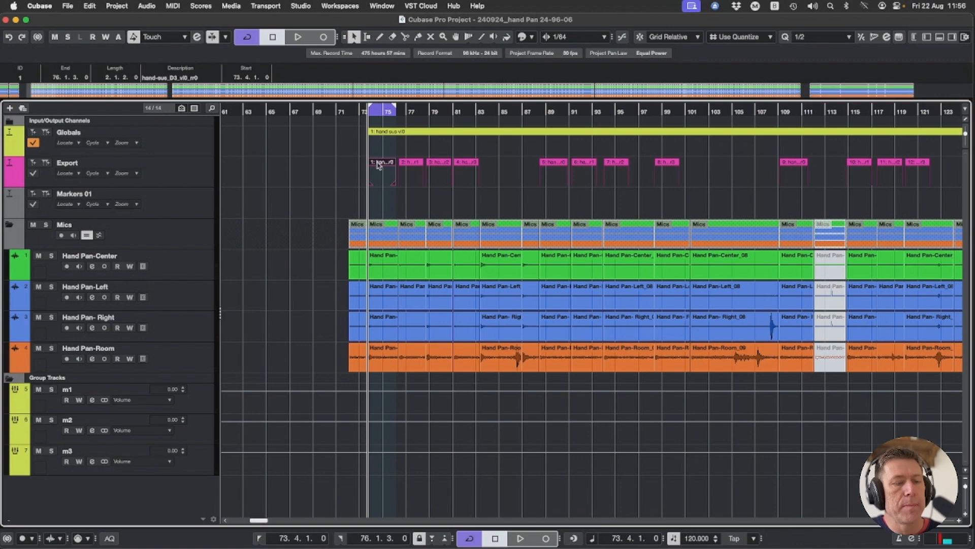
key("space")
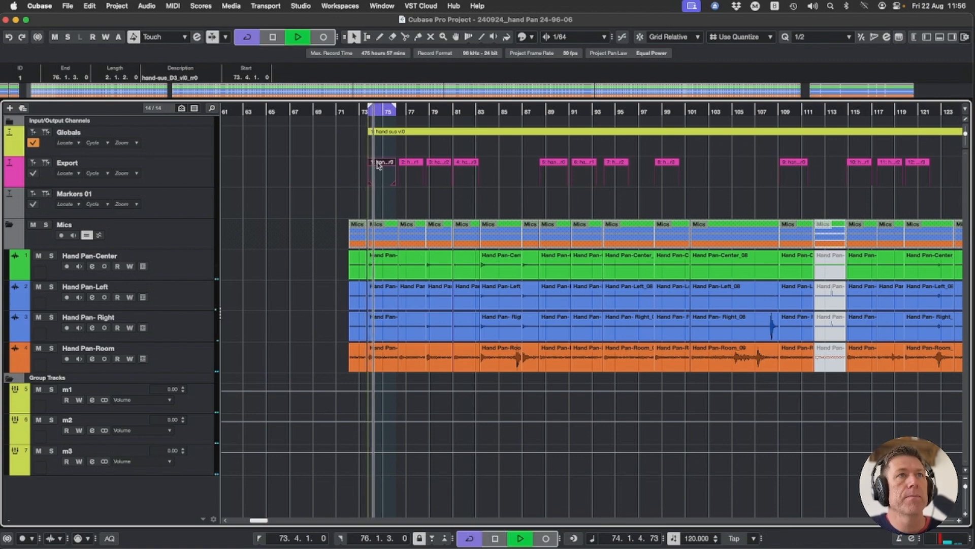
key("space")
Compare the quiet D3 sample with Spectral De-noise bypassed and active on all three groups.
key("F3")
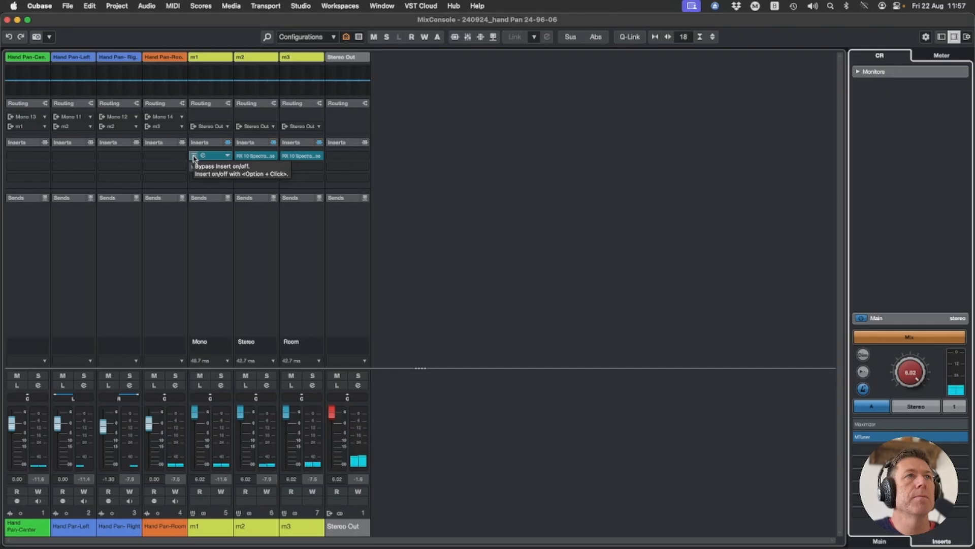
left_click(193, 158)
left_click(239, 157)
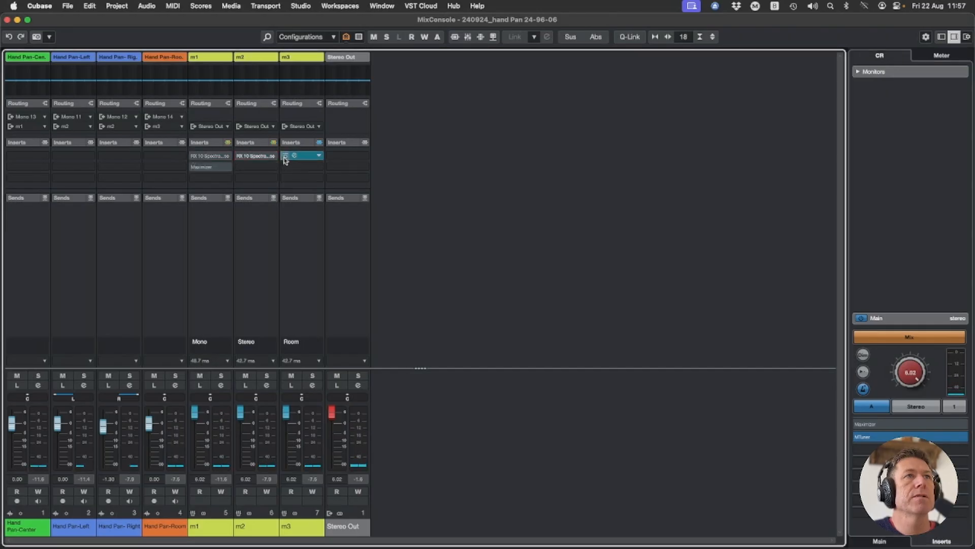
left_click(286, 156)
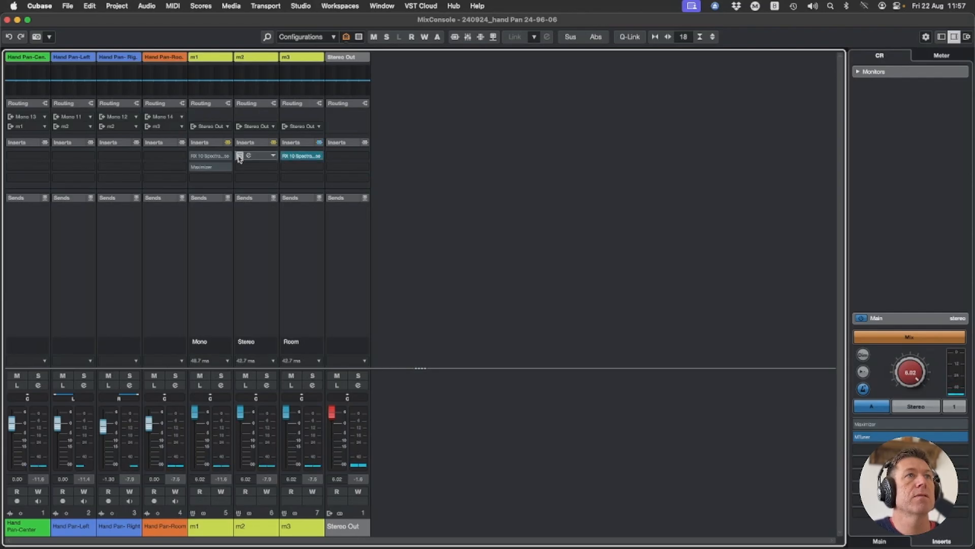
left_click(254, 156)
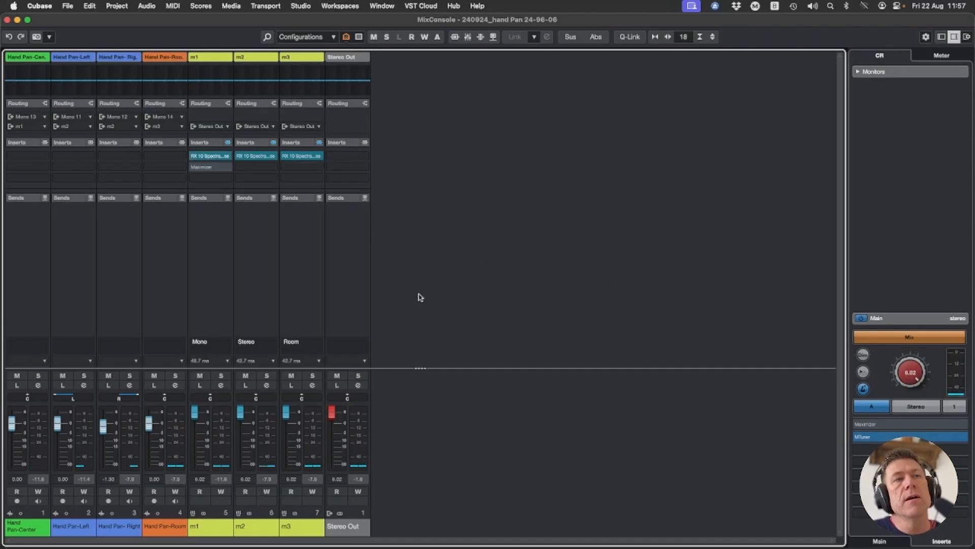
Set the Control Room level to 5.93, reset the m1, m2 and m3 faders to 0.00 and lower Stereo Out to near 0 dB.
left_click_drag(910, 368, 912, 379)
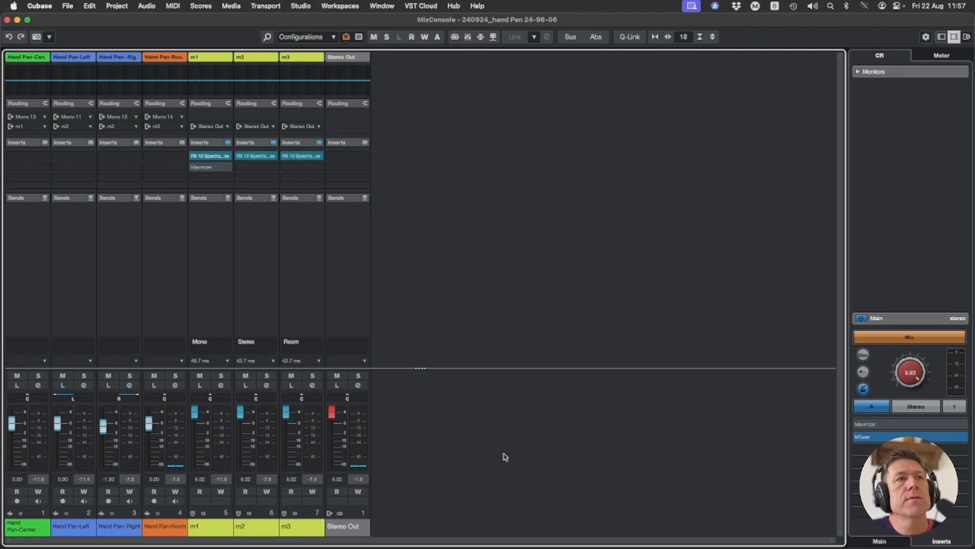
left_click(195, 411, "super")
left_click(240, 412, "super")
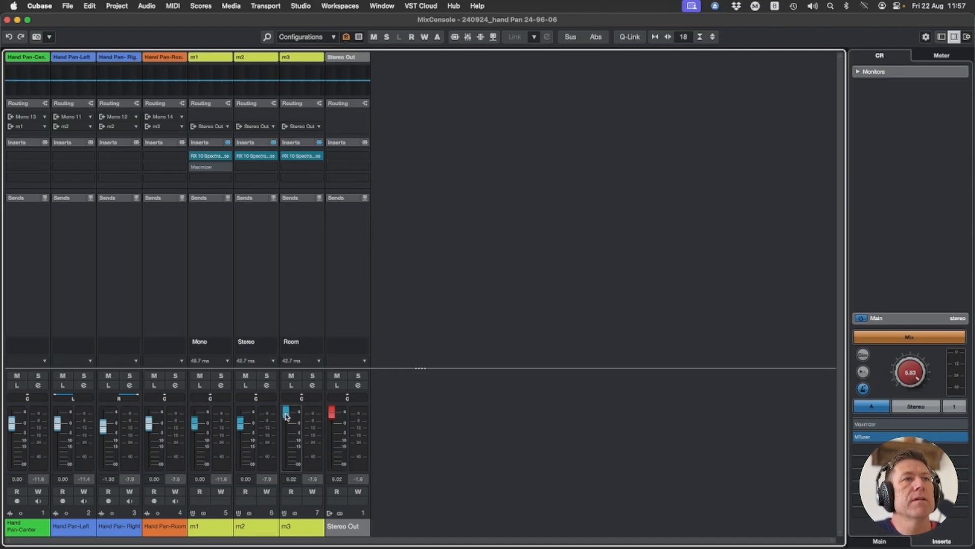
left_click(286, 415, "super")
left_click_drag(334, 413, 333, 425)
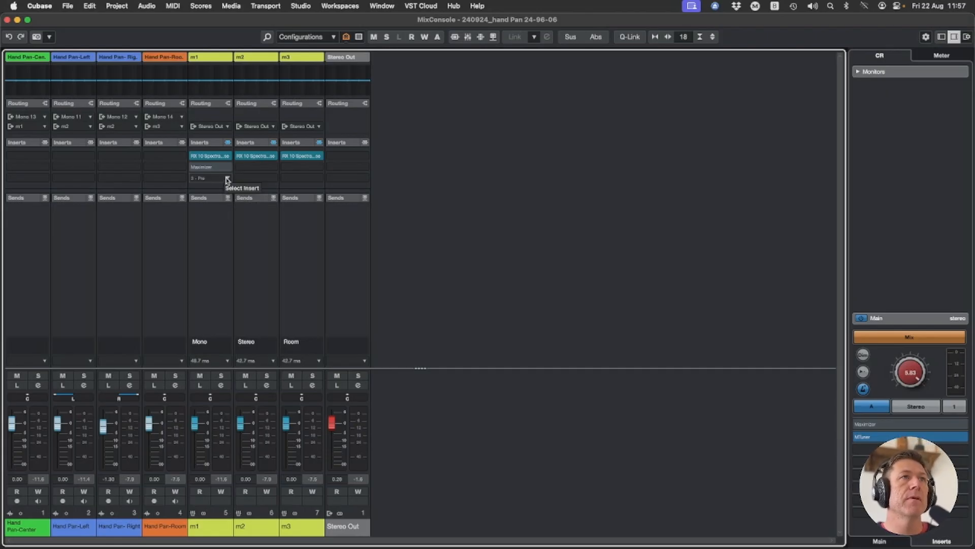
Insert Pro-Q 3 in m1's third insert slot and solo m1.
left_click(226, 178)
type("pro")
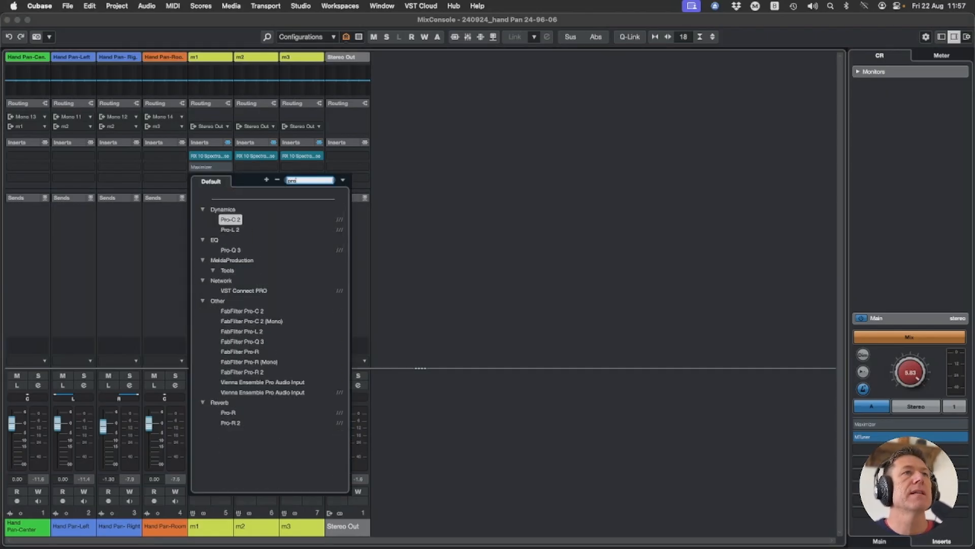
left_click(234, 251)
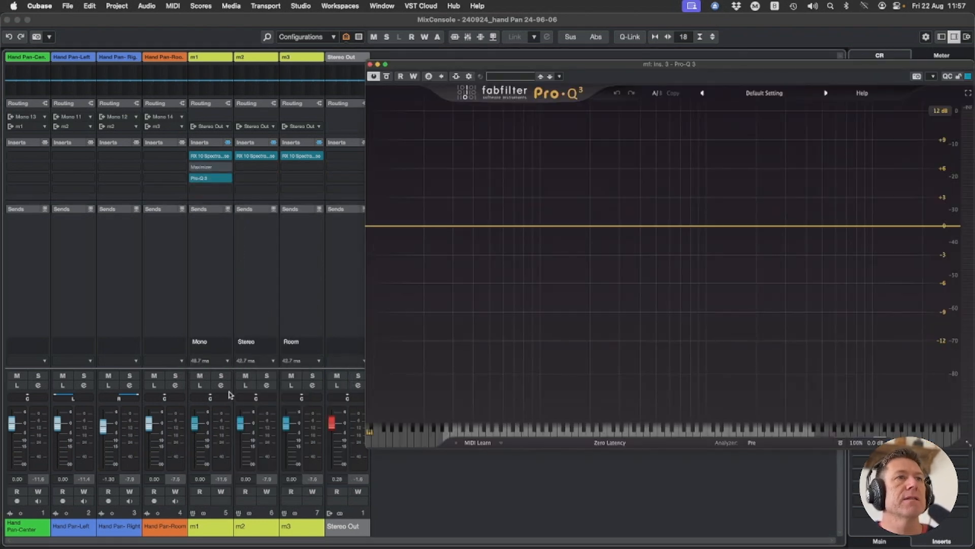
left_click(222, 376)
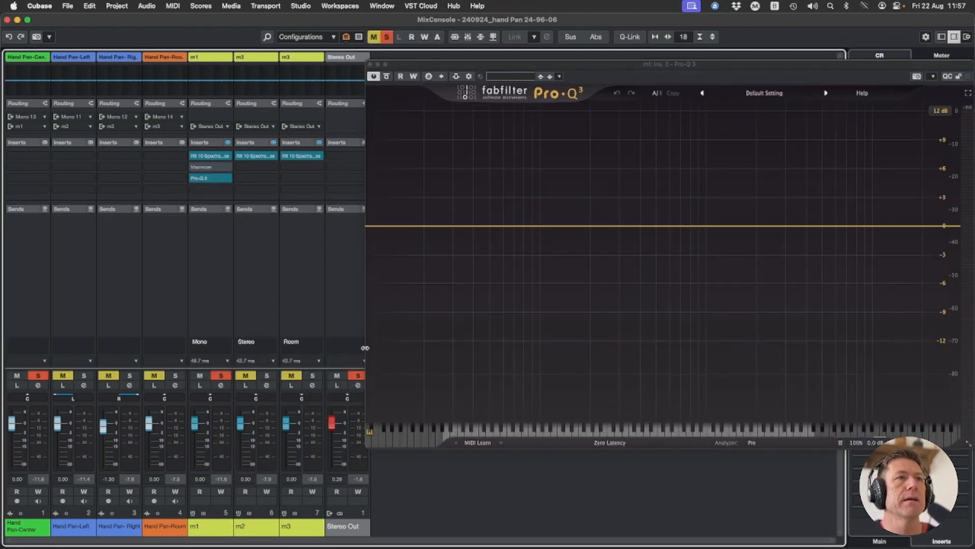
Set the cycle range to the loud Hand Pan event starting near bar 485 and play it through m1.
key("space")
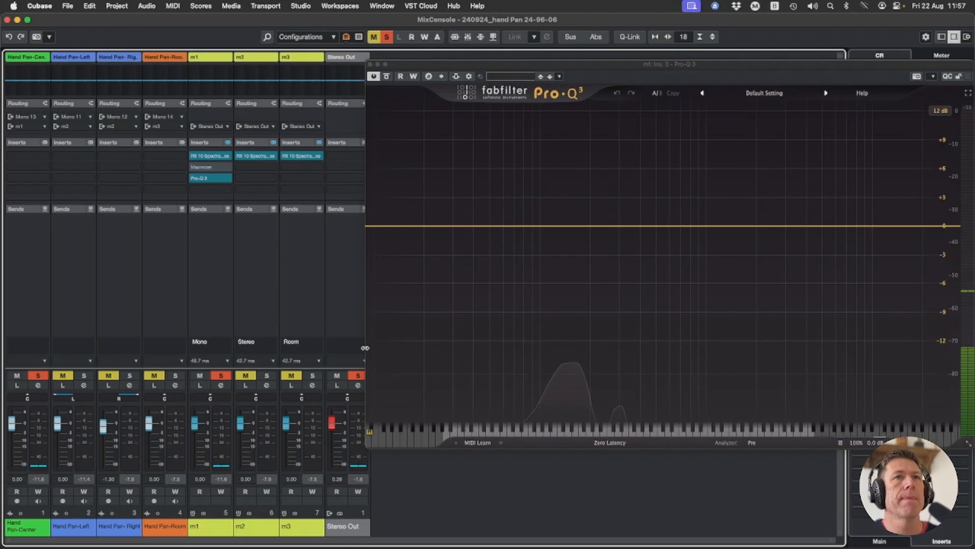
left_click(371, 65)
key("F3")
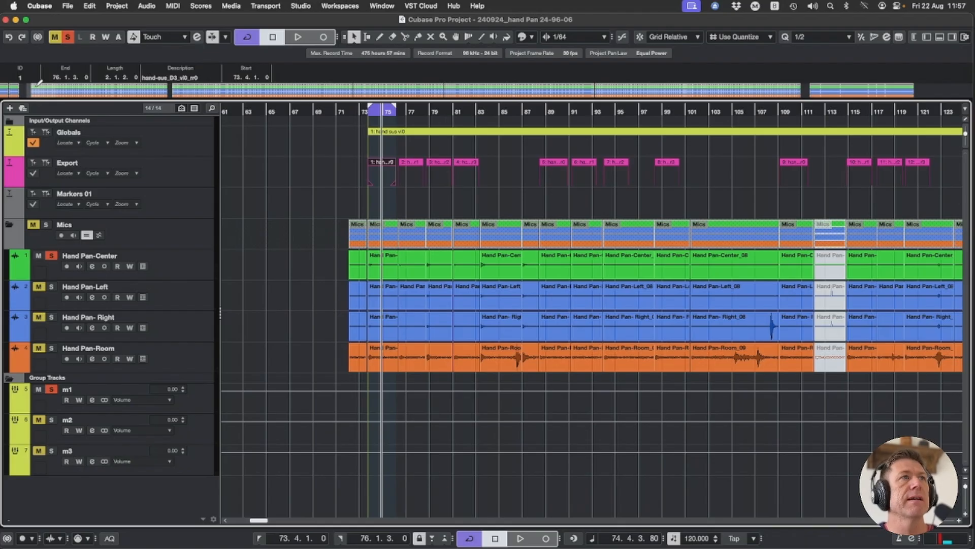
left_click_drag(27, 89, 250, 92)
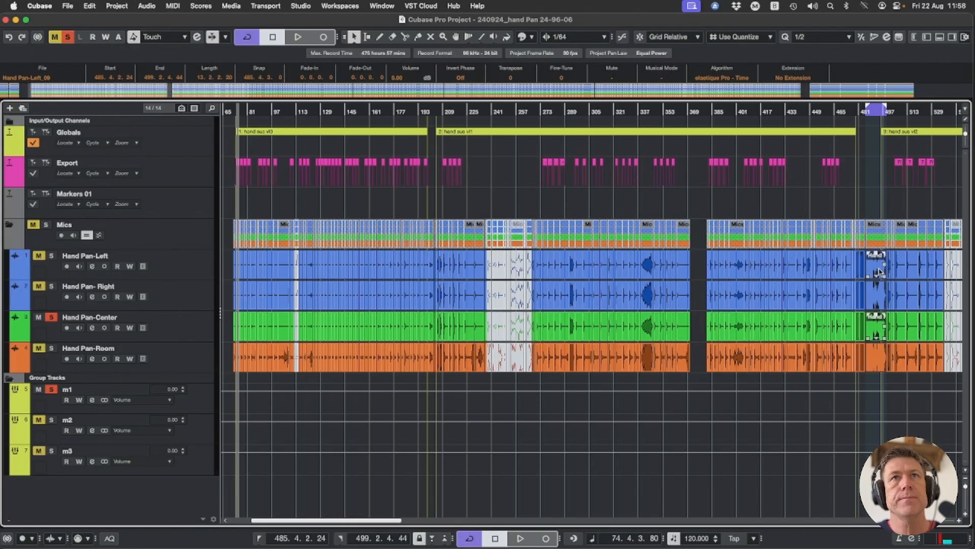
left_click(879, 270)
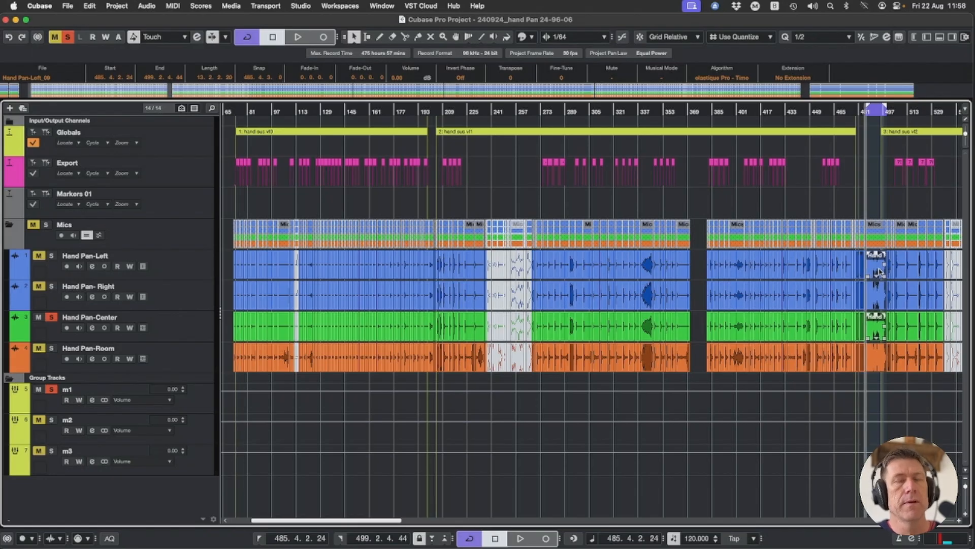
key("space")
key("F3")
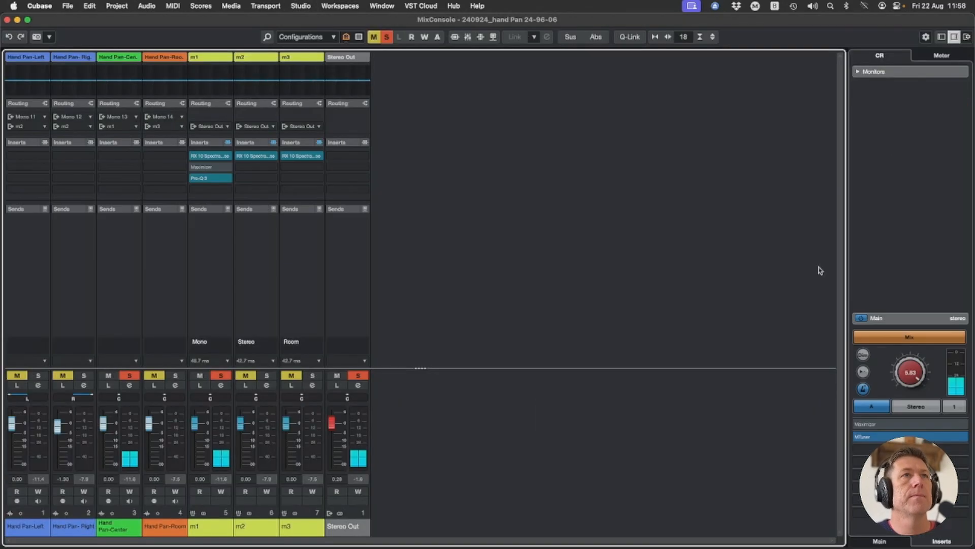
Bypass Pro-Q 3 on m1, clear the m1 solo so all groups are active, and close the equalizer.
left_click(203, 179)
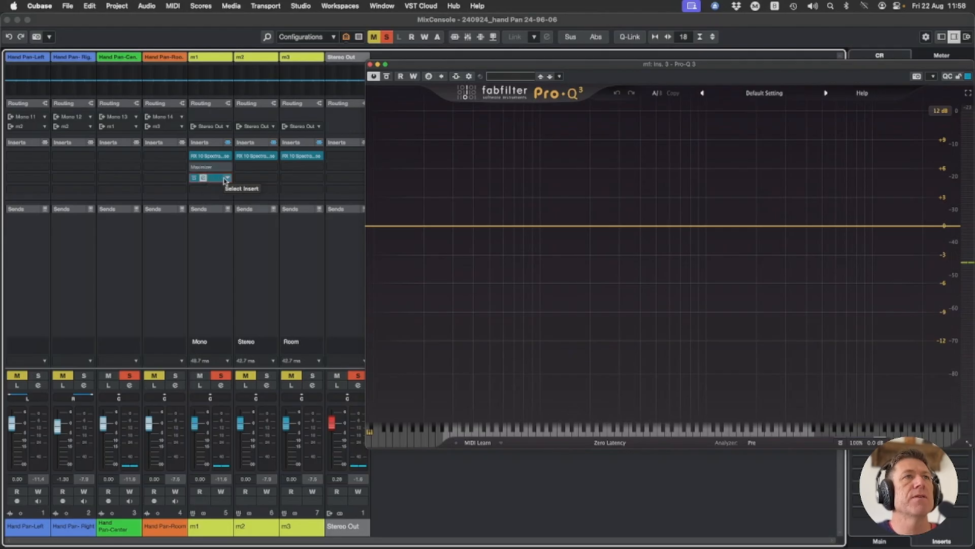
left_click(193, 178)
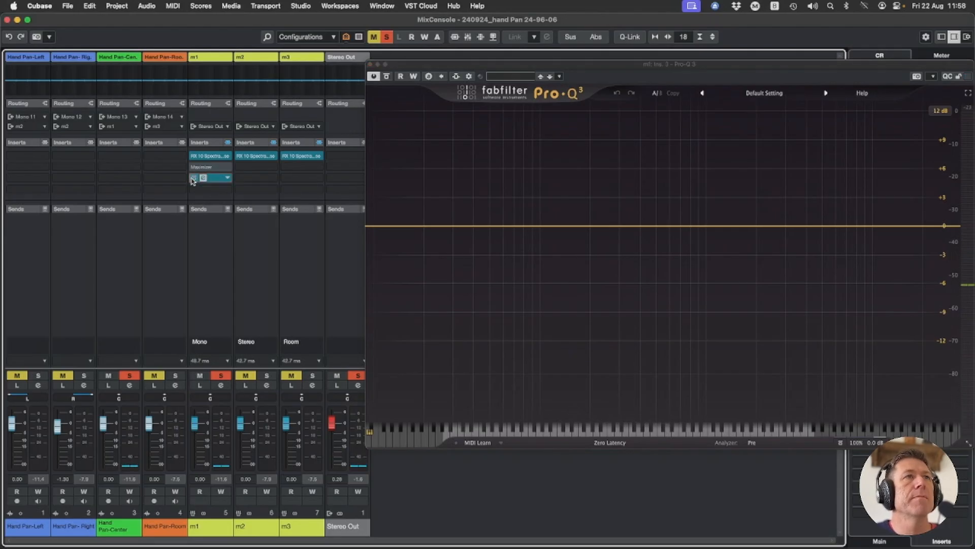
left_click(221, 376)
key("space")
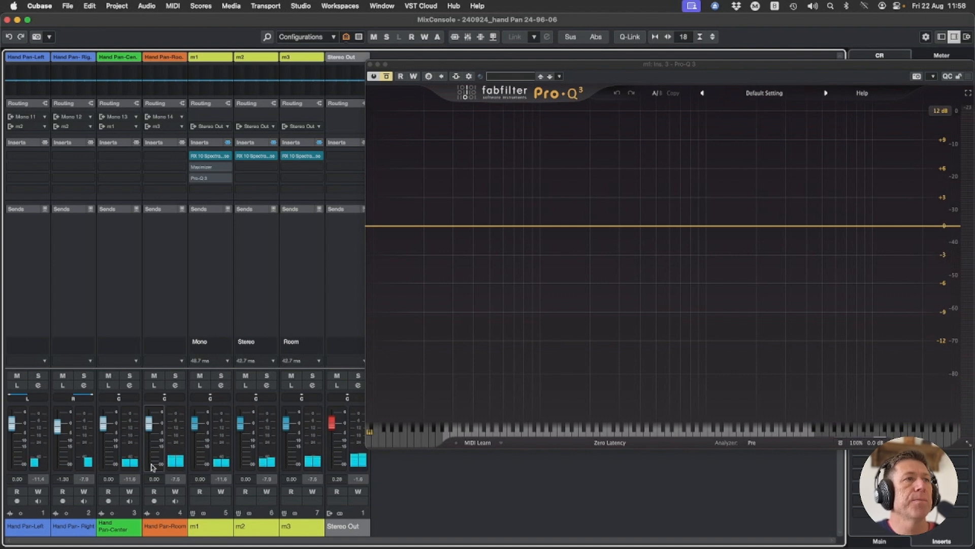
left_click(371, 65)
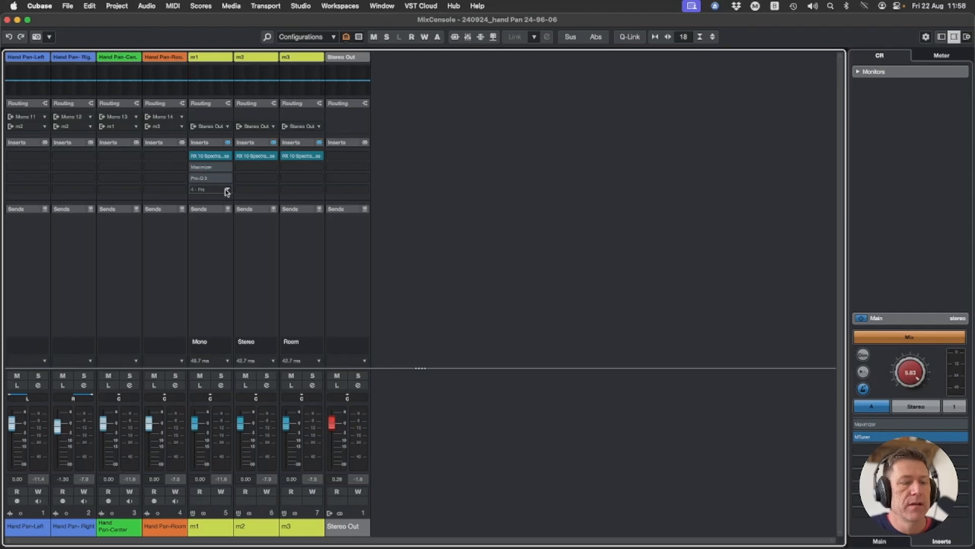
Examine the first Export cycle markers, hand-sus_D3_vl0_rr0 and hand-sus_D3_vl0_rr1, against the mic events beneath them.
left_click_drag(227, 191, 239, 193)
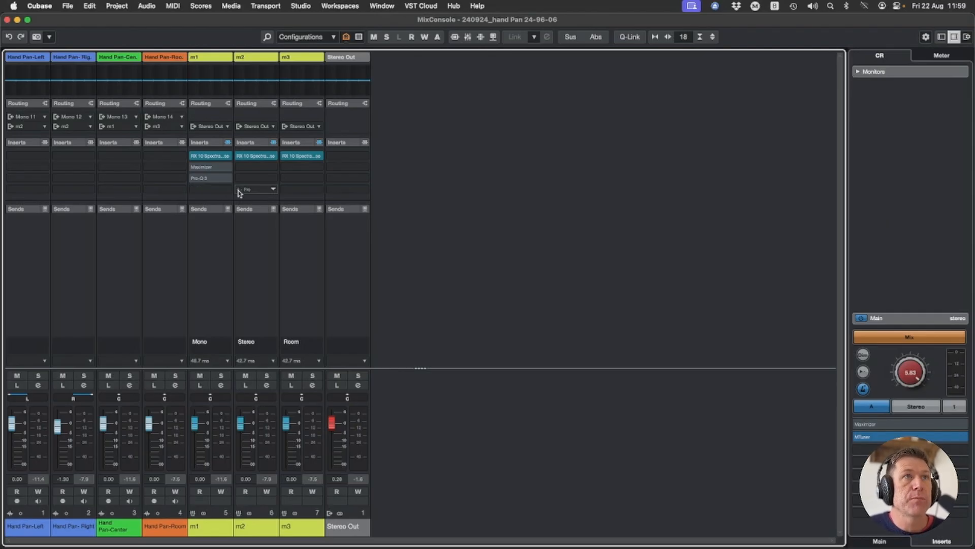
key("F3")
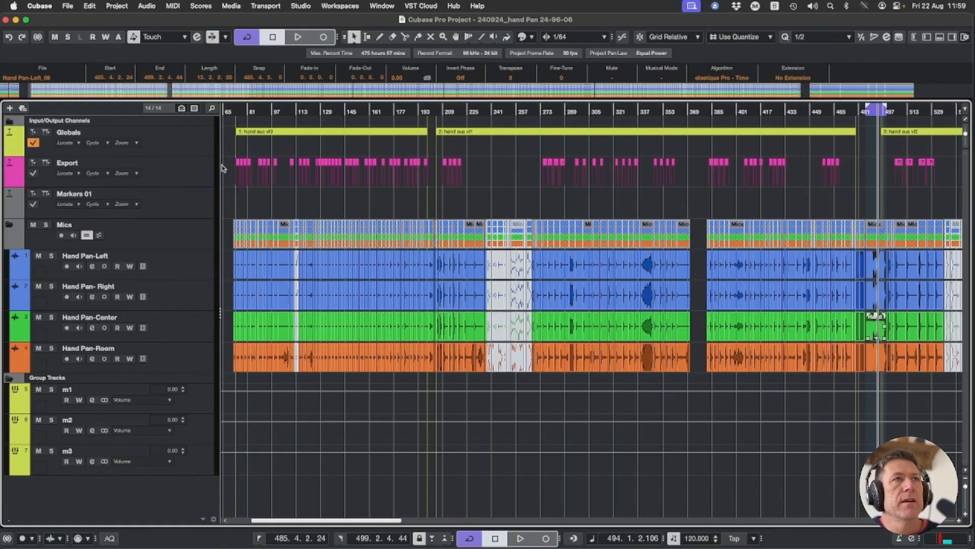
left_click(238, 165)
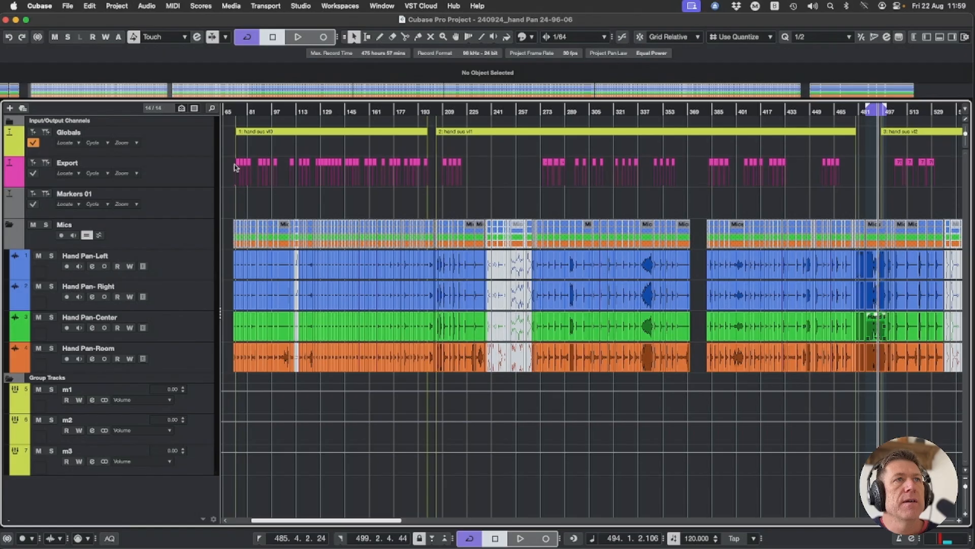
left_click(238, 111)
key("h")
key("h")
key("h")
key("h")
key("h")
key("h")
key("h")
key("h")
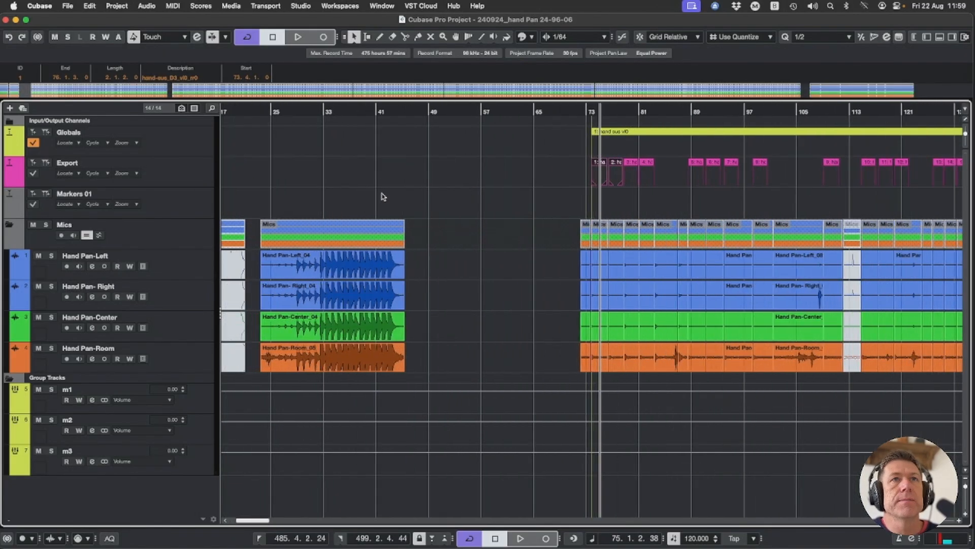
key("h")
key("h")
key("h")
key("h")
key("h")
scroll(587, 253, "right", 1)
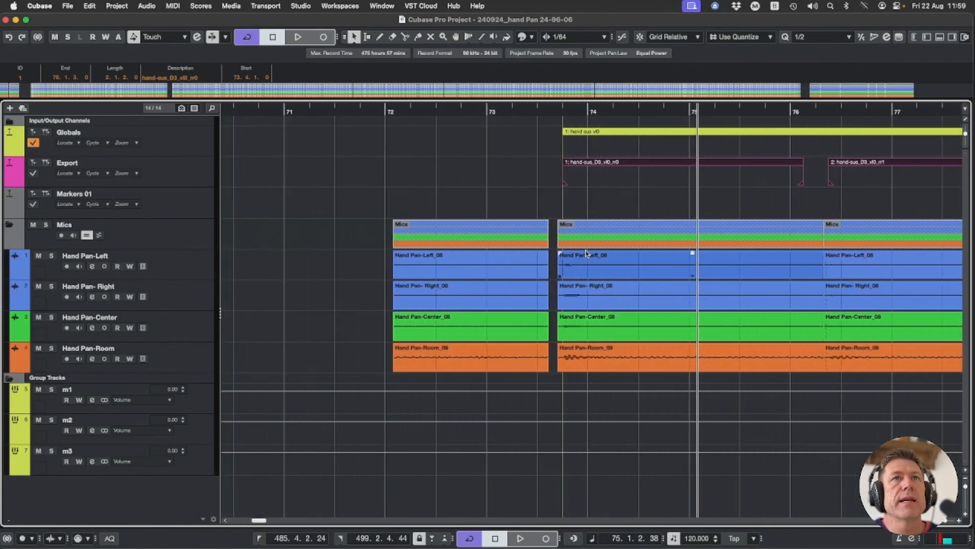
scroll(586, 253, "right", 2)
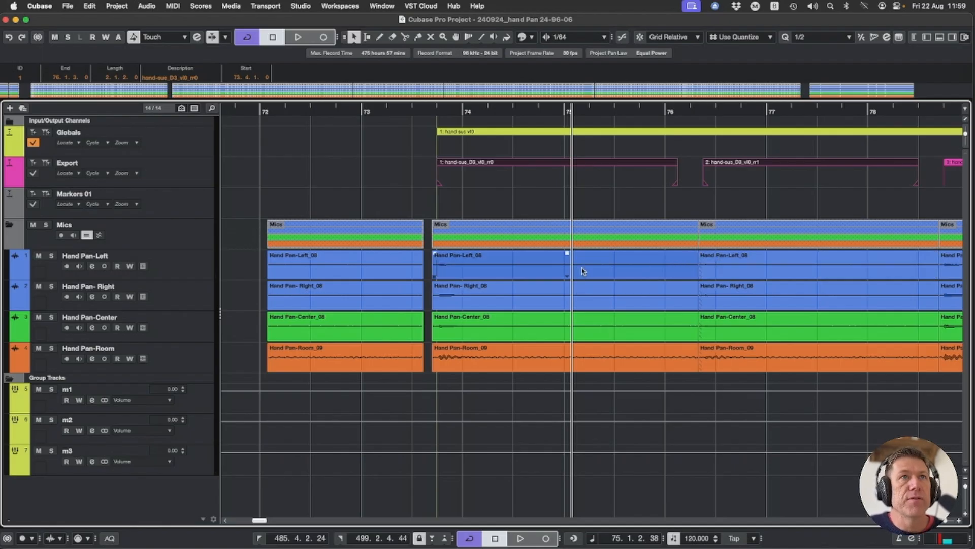
Examine the Export markers across the whole project, from the hand sus vl0 section through hand rumble.
key("g")
key("g")
key("g")
key("g")
key("g")
key("g")
key("g")
key("g")
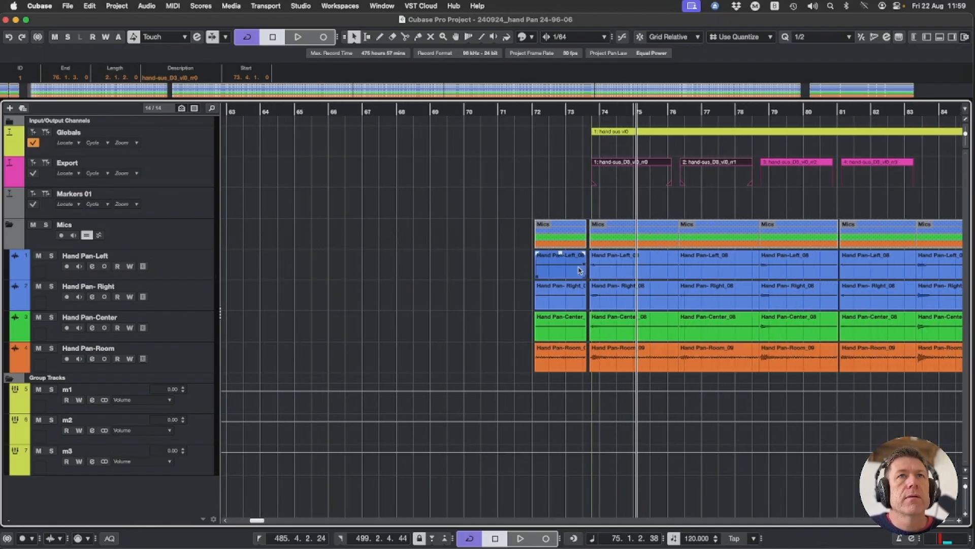
key("g")
key("g")
key("g")
key("g")
key("g")
key("g")
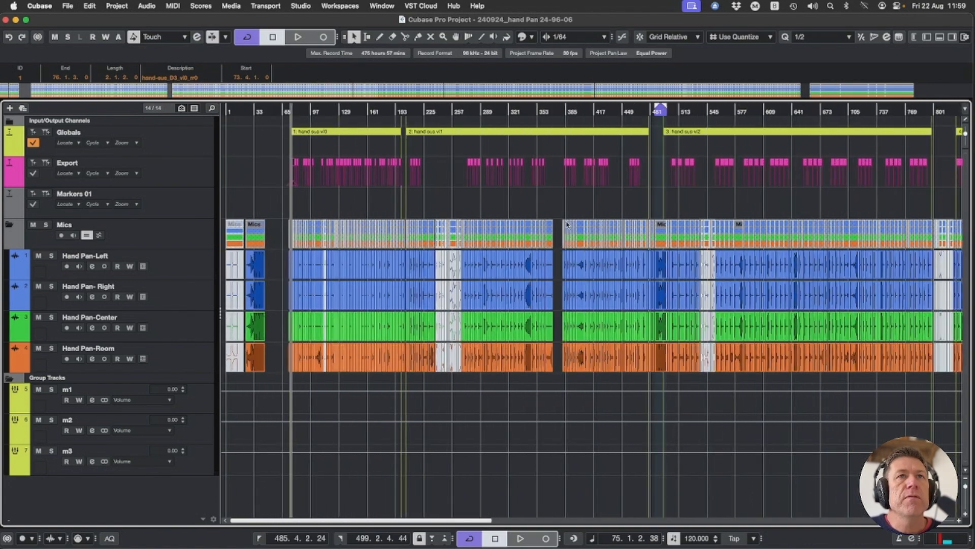
key("g")
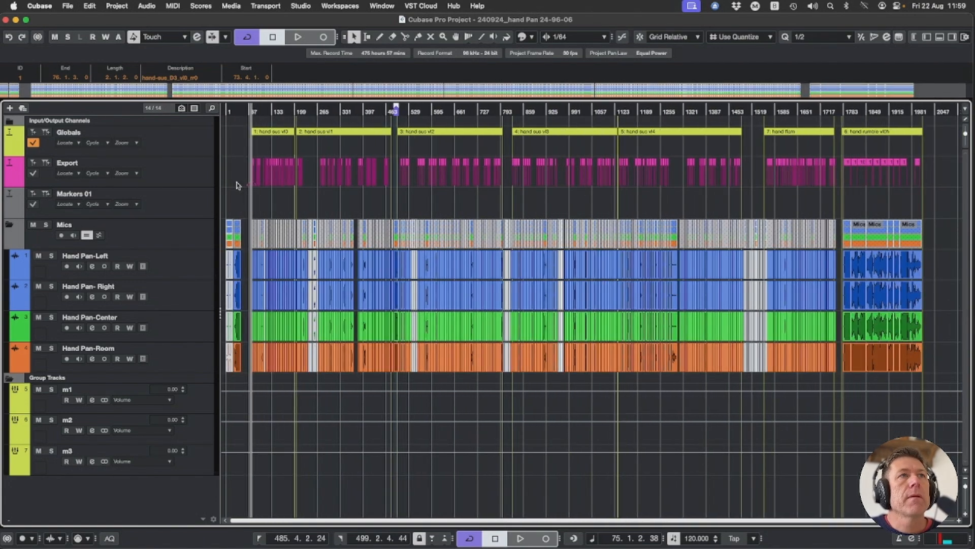
left_click_drag(231, 170, 939, 172)
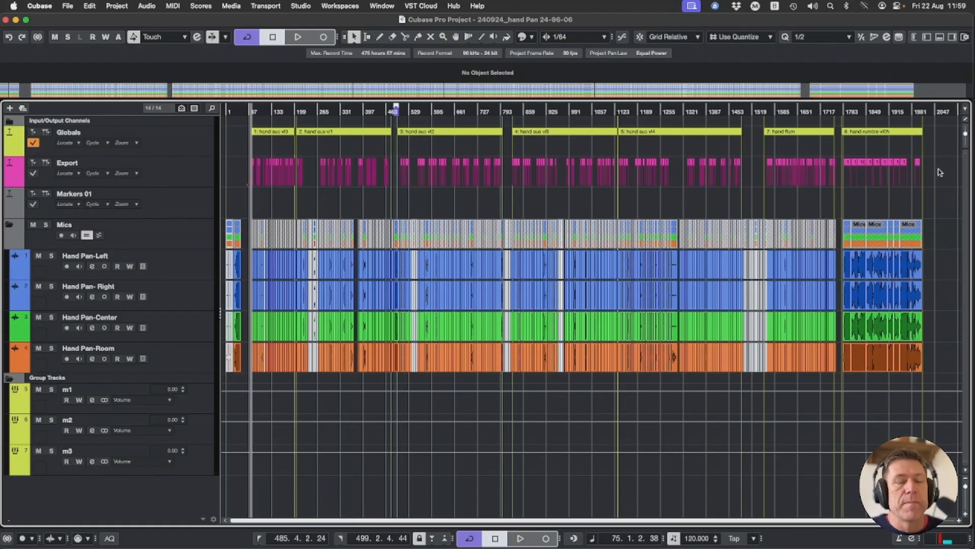
scroll(908, 172, "right", 1)
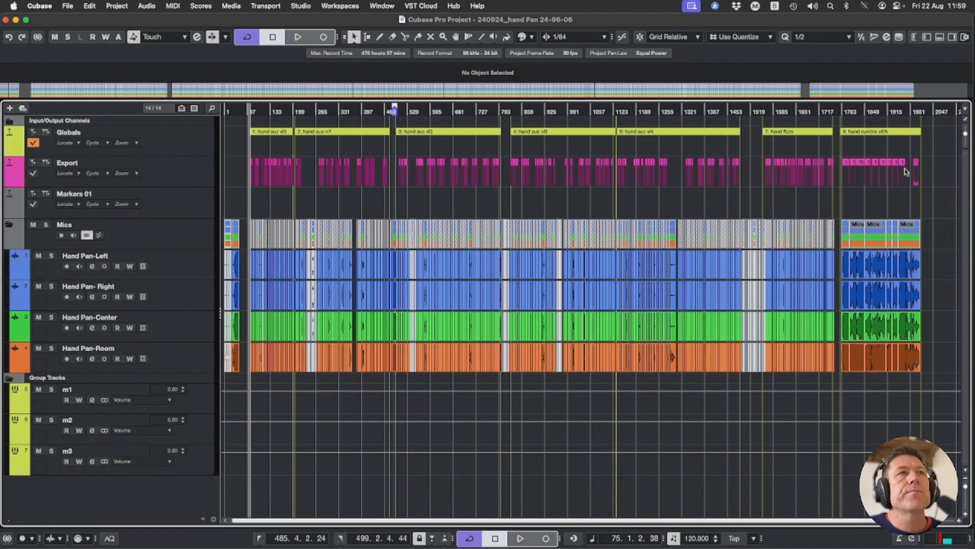
Inspect the individual Export sample markers around bar 93, and return to the full project overview.
left_click(255, 112)
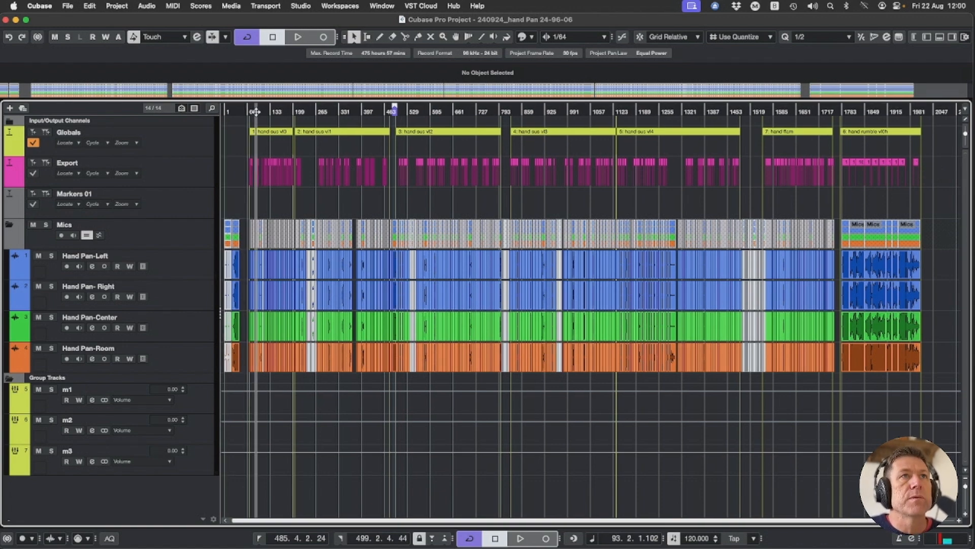
key("h")
key("h")
key("h")
key("h")
key("h")
key("h")
key("h")
key("h")
key("h")
key("h")
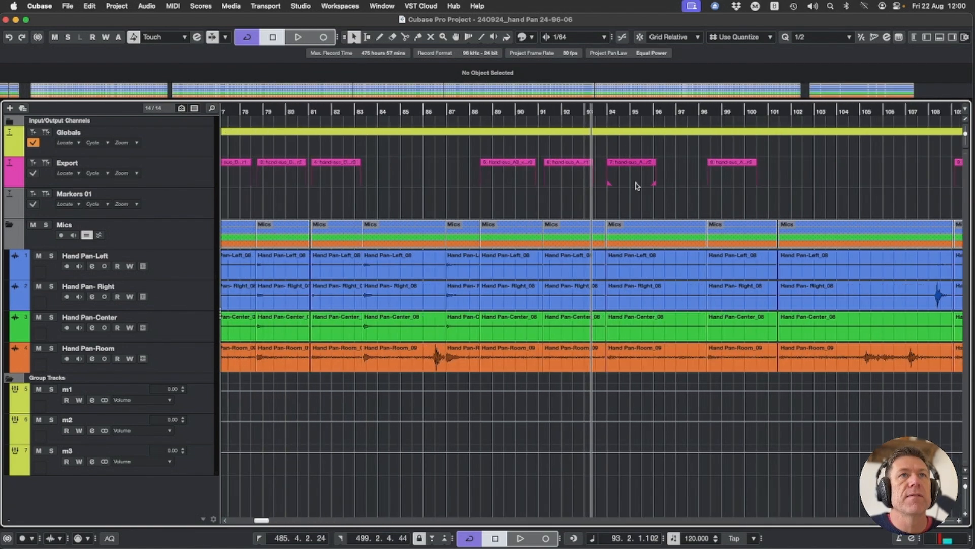
key("h")
key("shift+f")
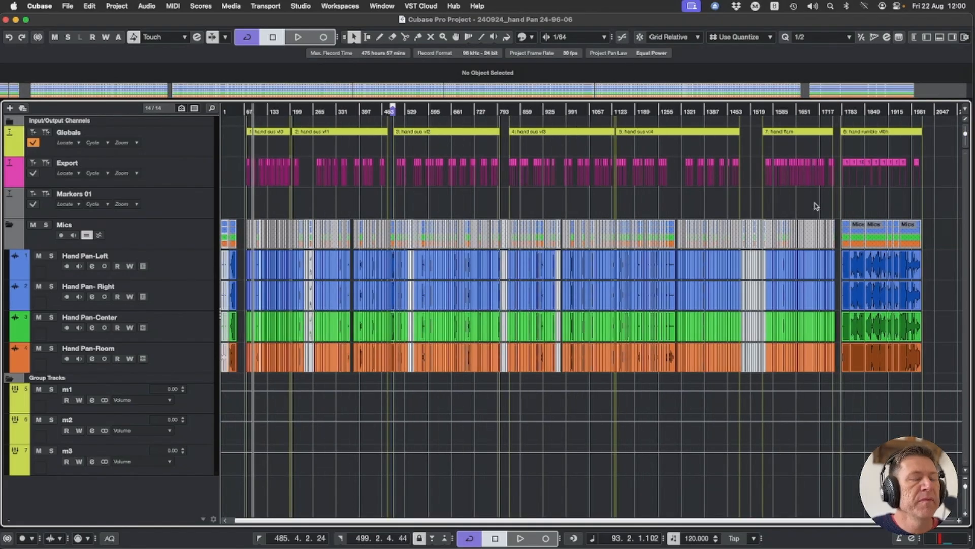
Open the Export Audio Mixdown dialog for the project.
key("F3")
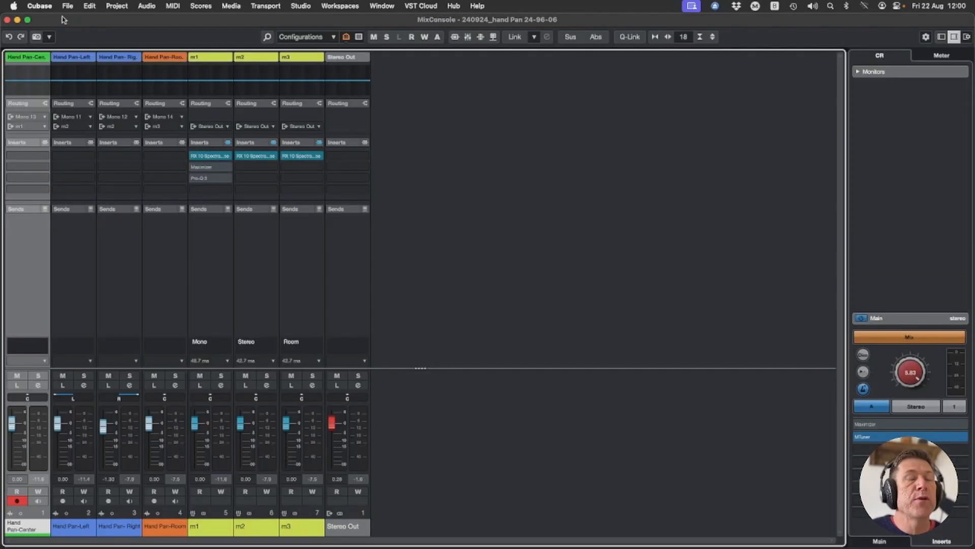
key("F3")
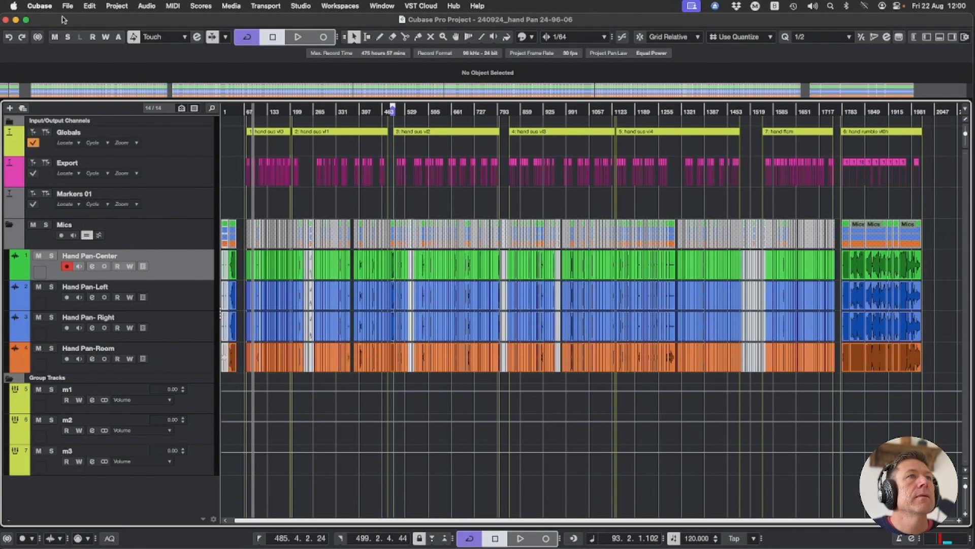
key("F3")
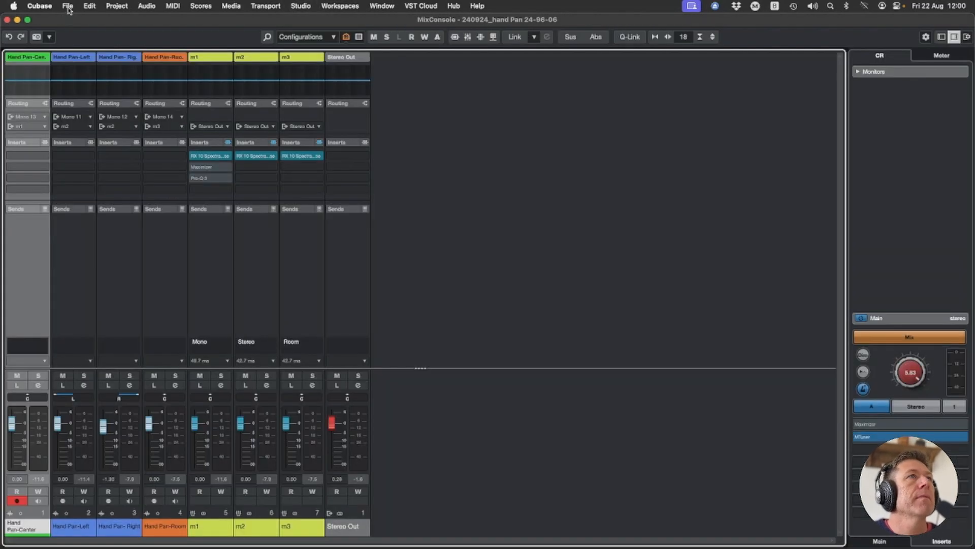
left_click(68, 7)
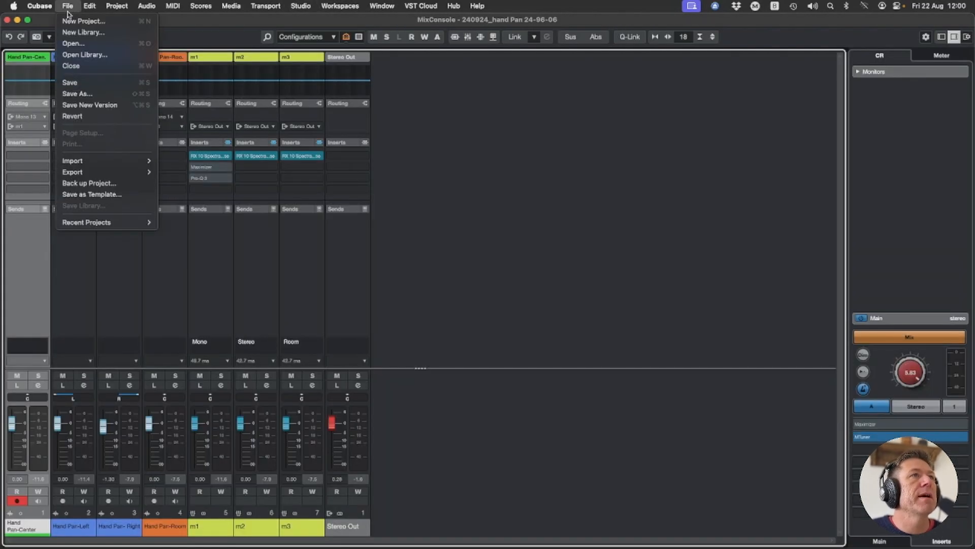
mouse_move(77, 172)
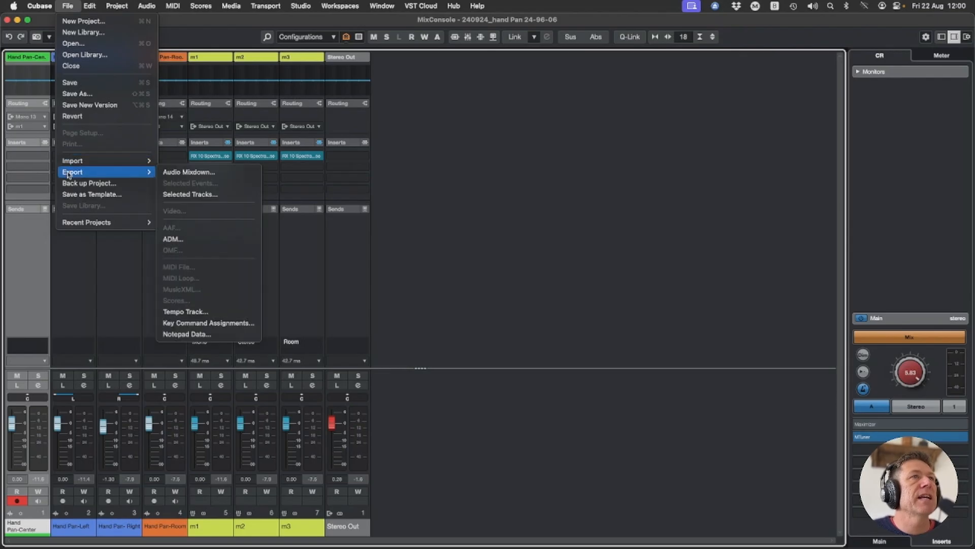
left_click(201, 174)
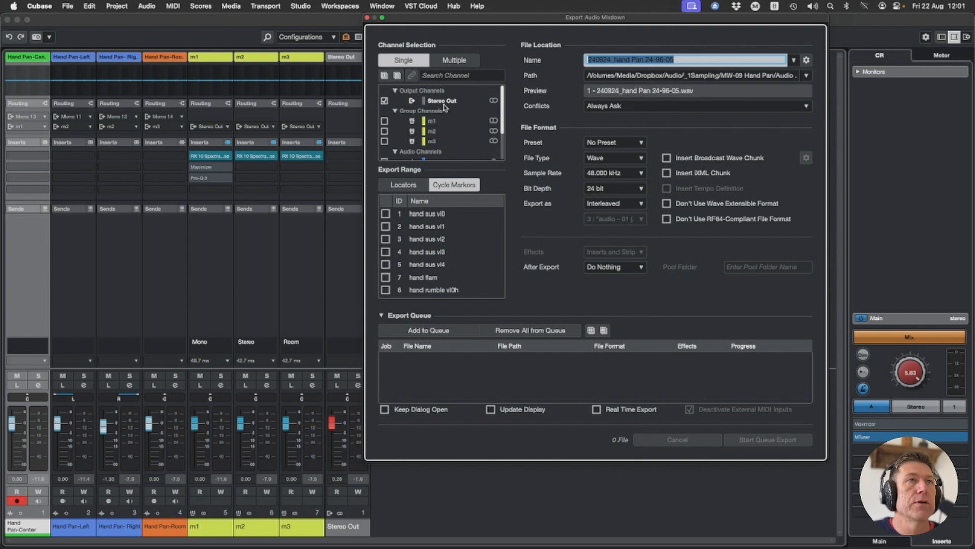
left_click(385, 121)
left_click(385, 131)
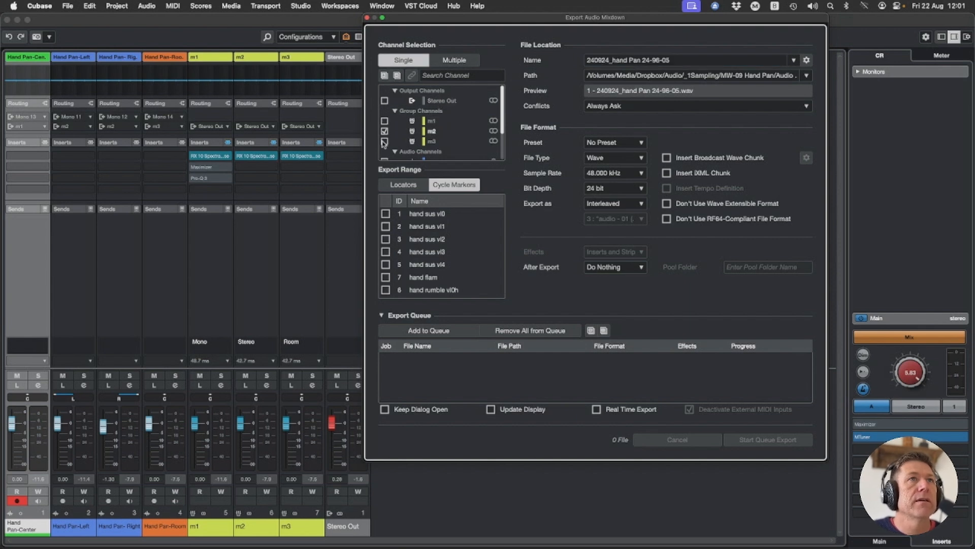
left_click(385, 141)
left_click(385, 130)
left_click(385, 121)
left_click(384, 131)
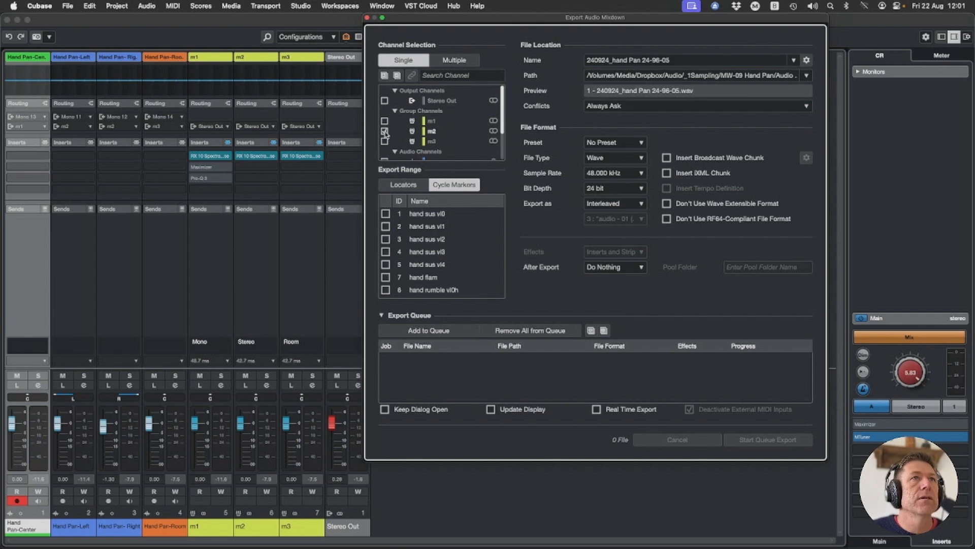
left_click(385, 121)
left_click(384, 101)
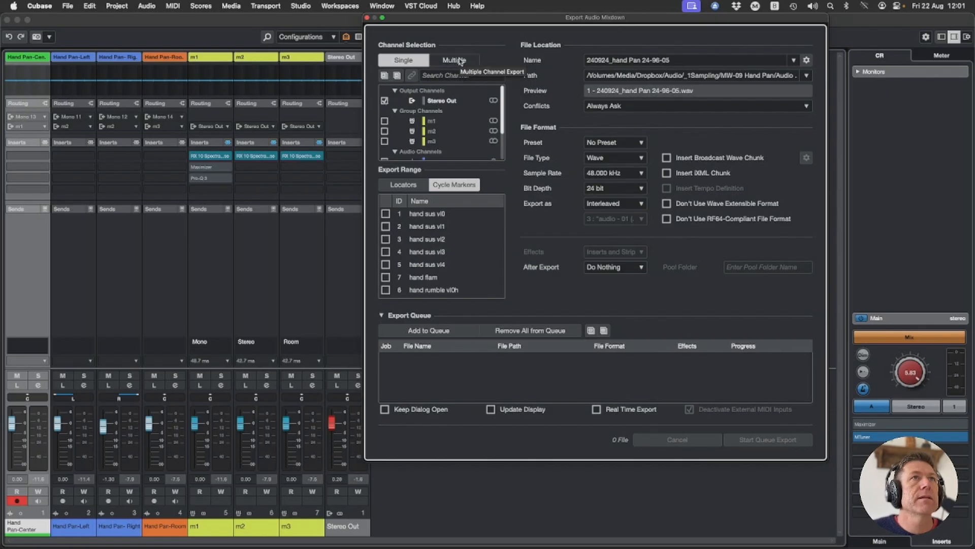
Switch the export to multiple channels, include groups m1, m2 and m3, and exclude Stereo Out.
left_click(460, 60)
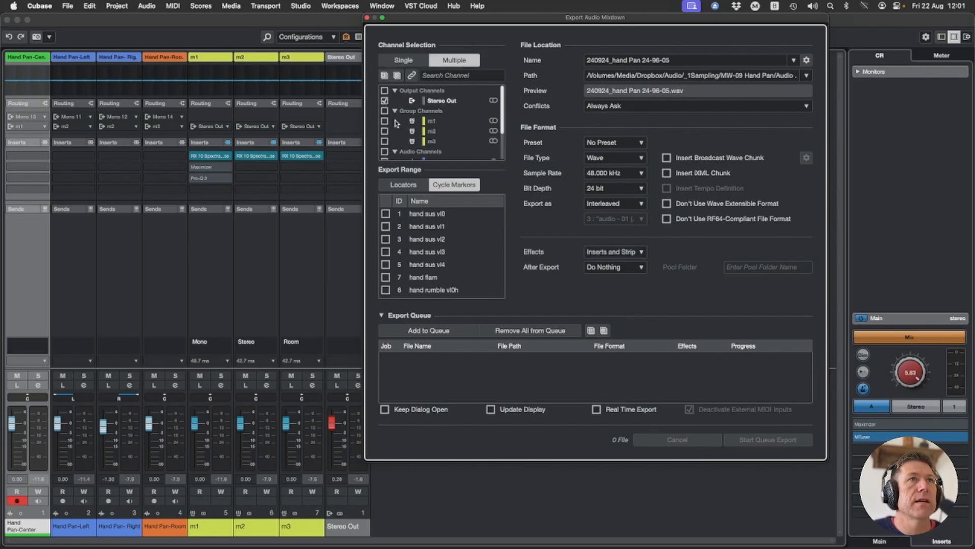
mouse_move(384, 124)
left_mouse_down()
mouse_move(386, 145)
mouse_move(389, 118)
left_mouse_up()
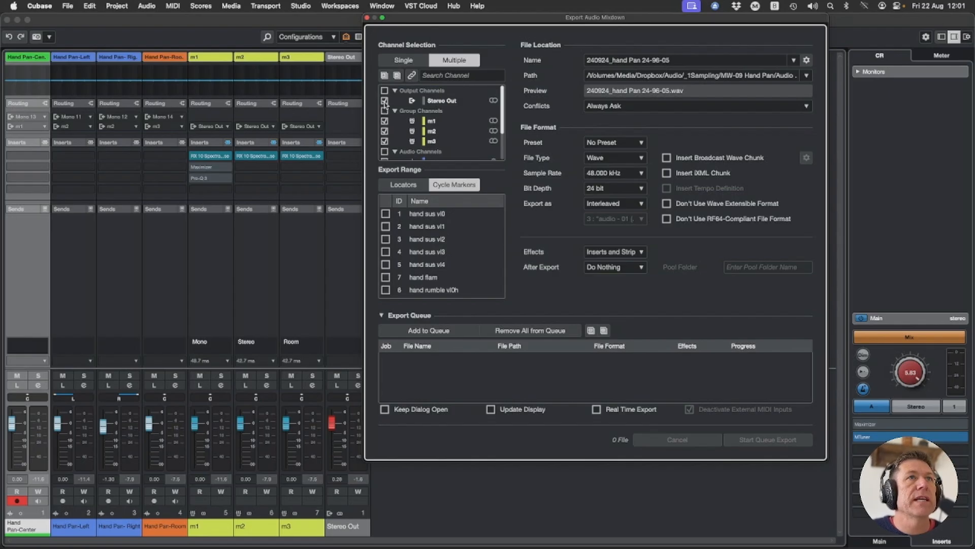
left_click(385, 101)
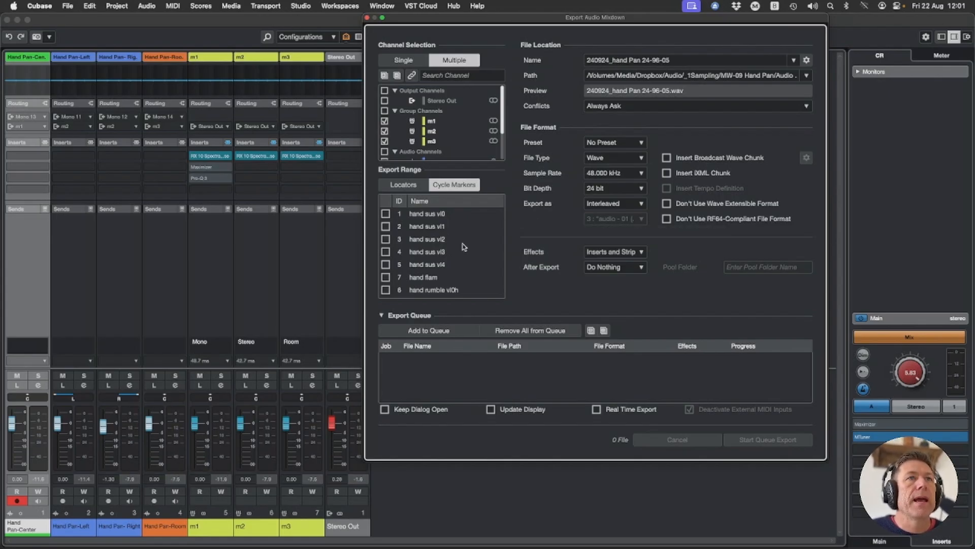
Activate the Export marker track in the project so the export range lists its cycle markers.
left_click(436, 218)
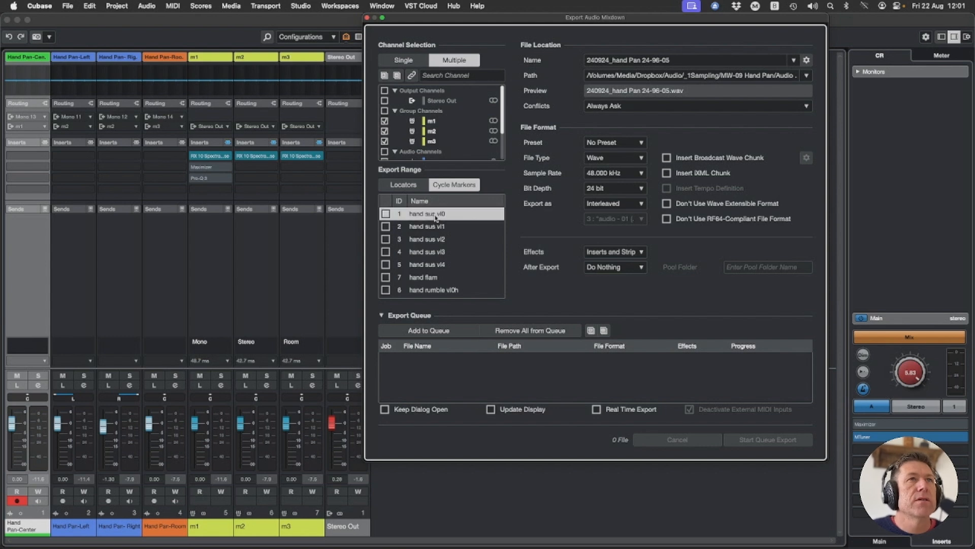
left_click(425, 292)
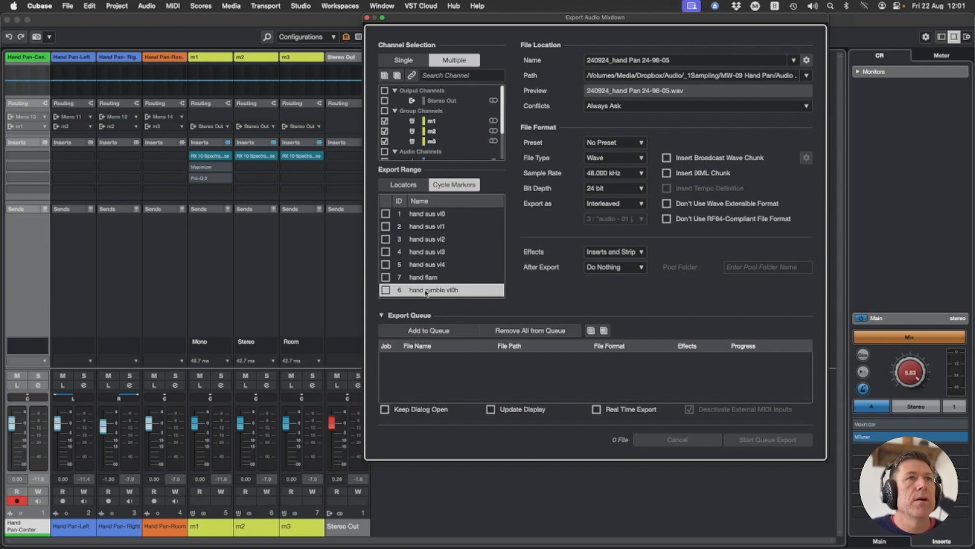
left_click(433, 215)
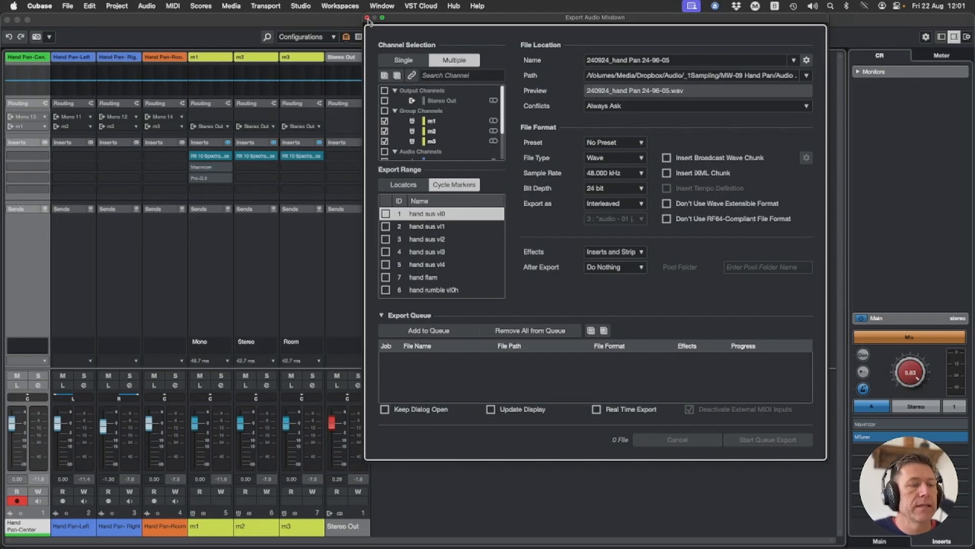
left_click(236, 18)
key("F3")
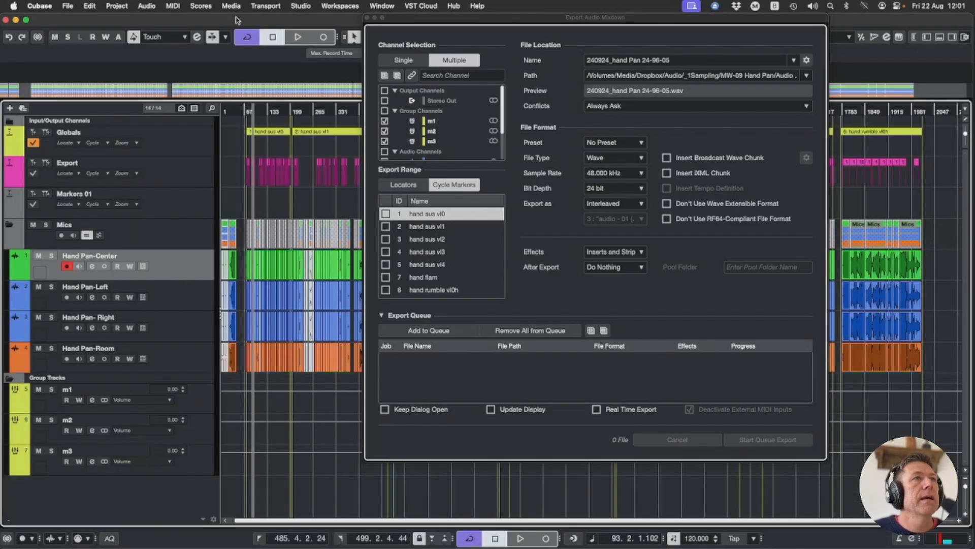
left_click(34, 174)
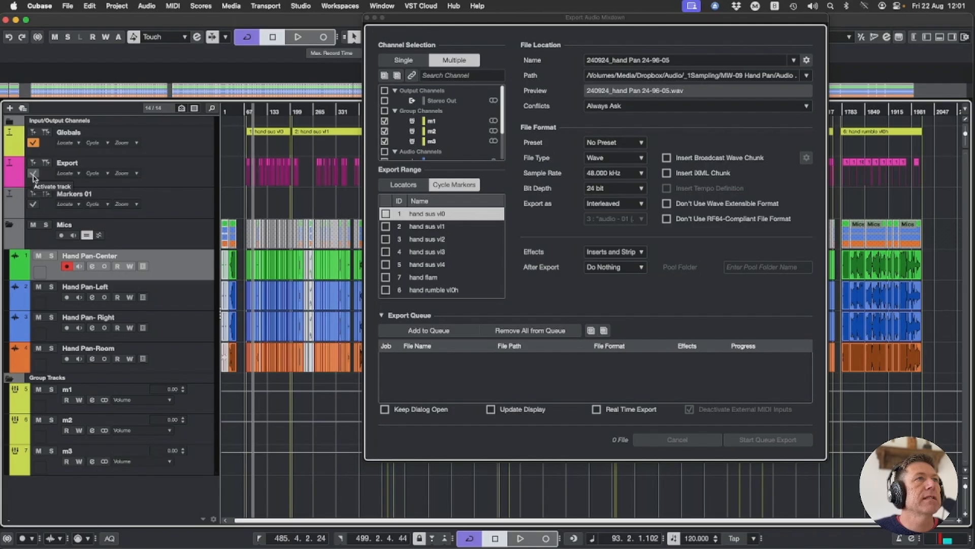
left_click(187, 177)
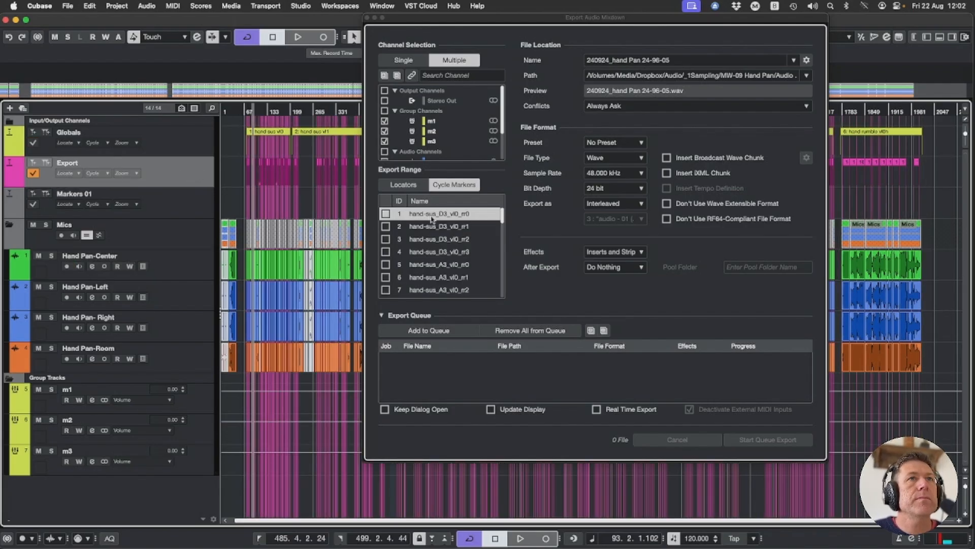
Include every cycle marker in the export range, from hand-sus_D3_vl0_rr0 through hand_wipe_x_vl0_rr0.
left_click_drag(503, 219, 505, 196)
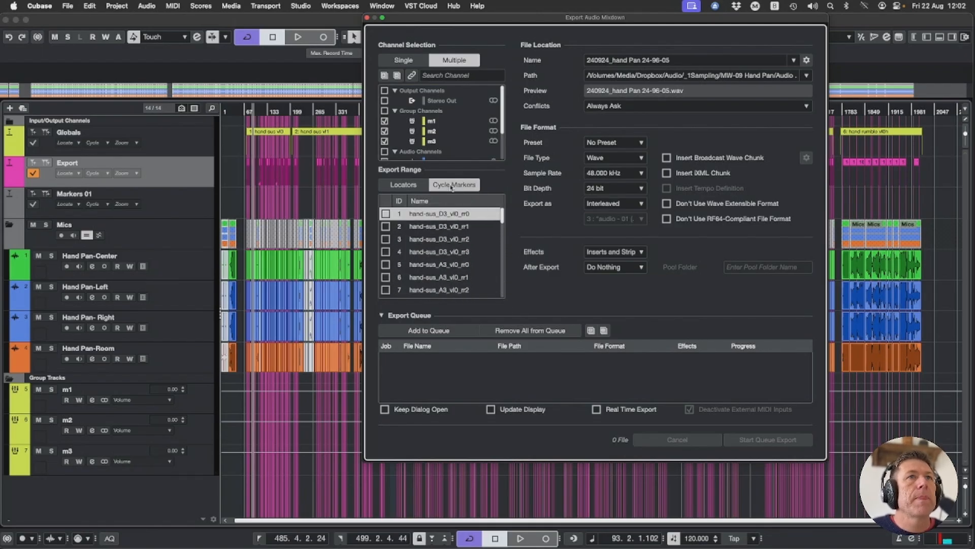
left_click(399, 187)
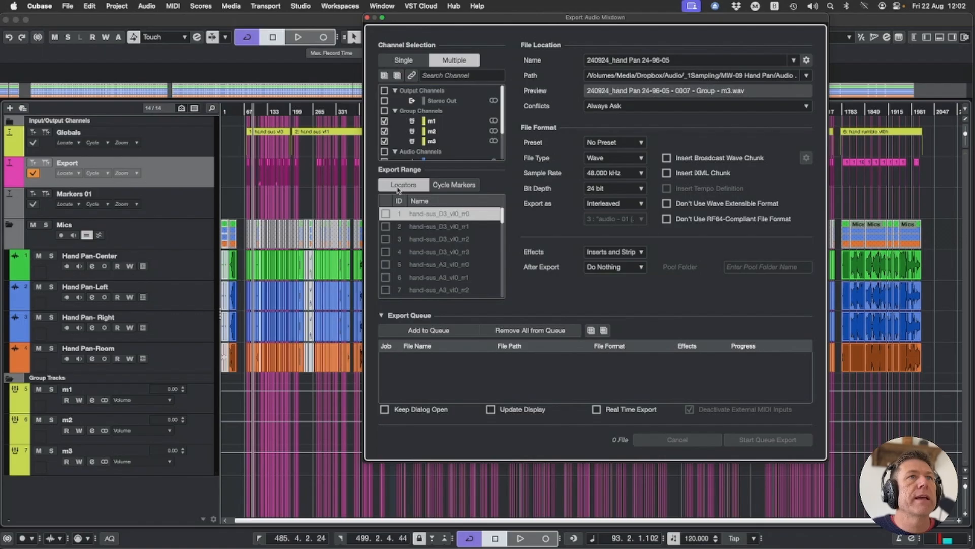
left_click(455, 186)
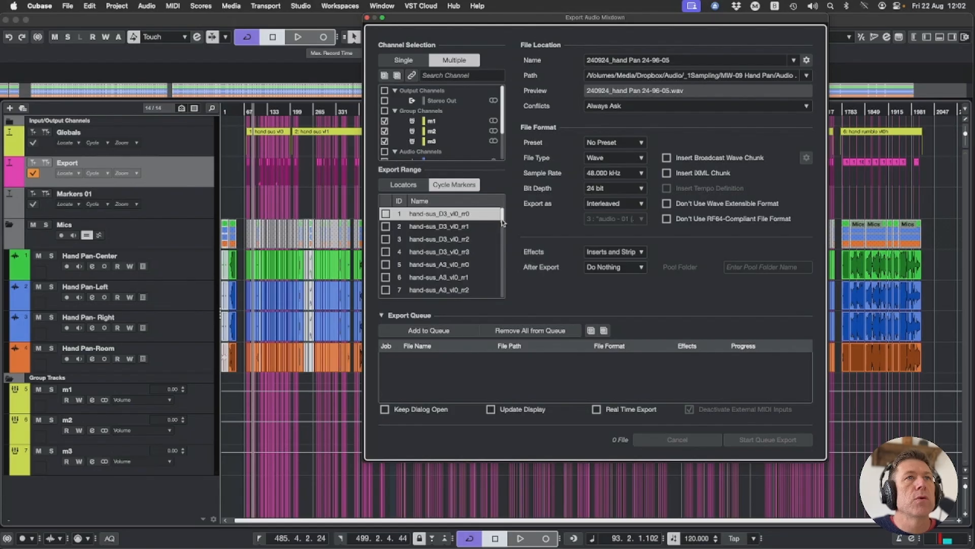
left_click_drag(502, 222, 444, 290)
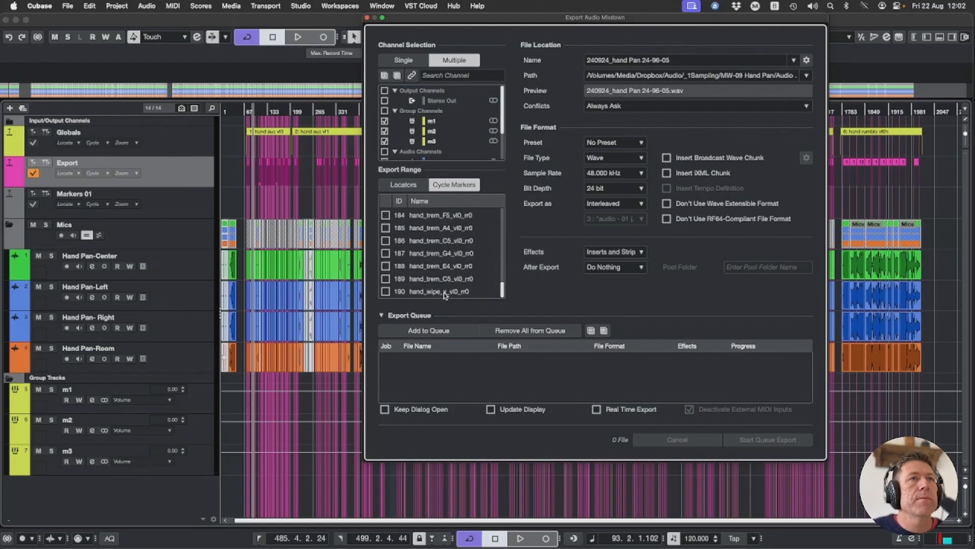
left_click(444, 294, "shift")
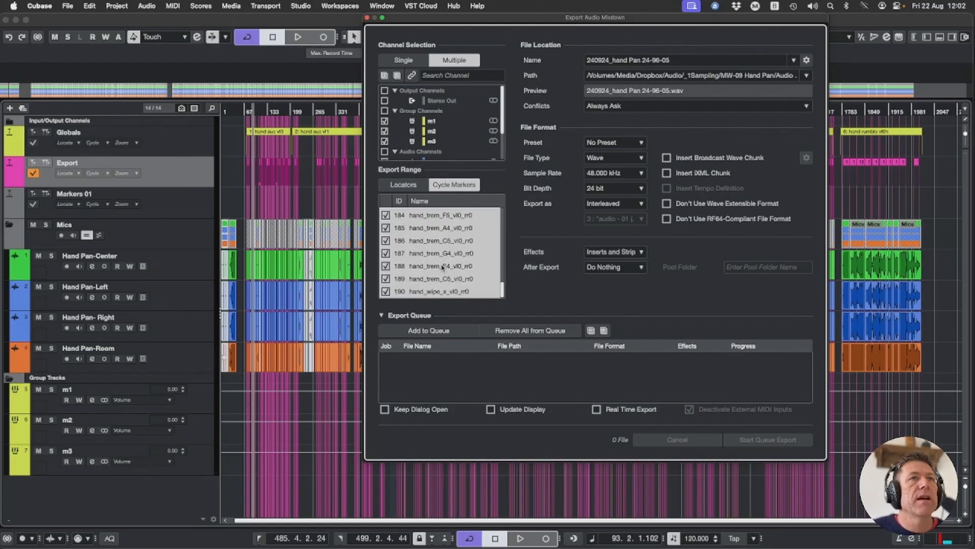
left_click_drag(503, 293, 504, 215)
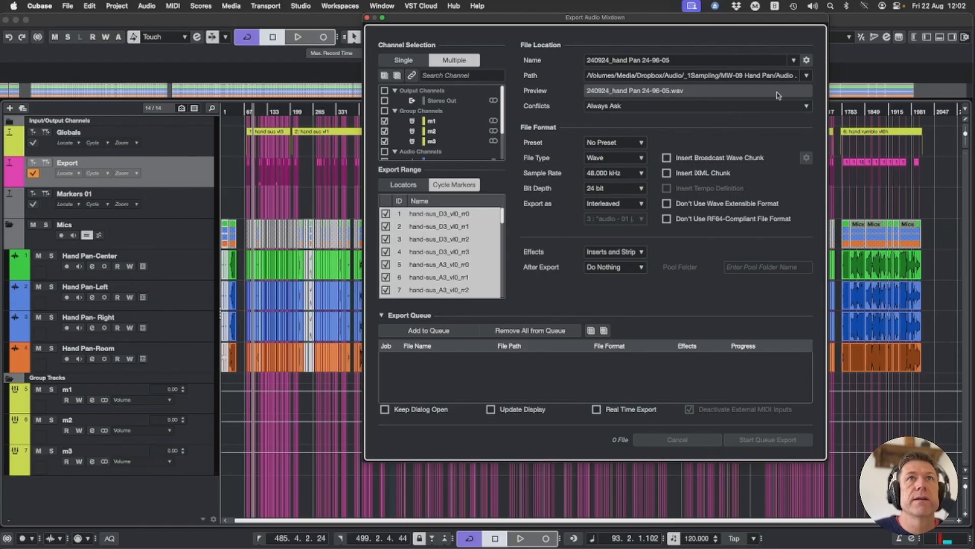
Build the export naming scheme from the cycle marker name followed by the channel name, with a hyphen as separator.
left_click(807, 61)
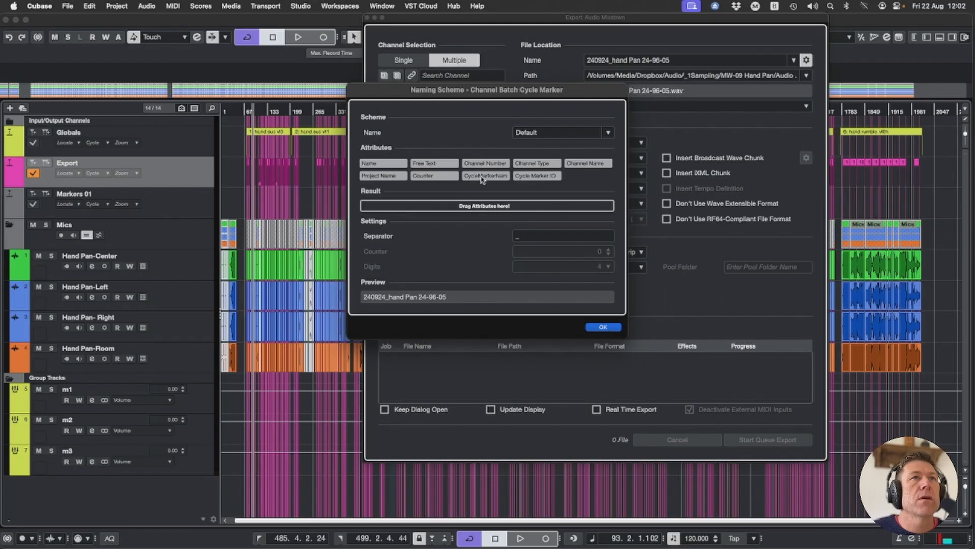
left_click_drag(481, 179, 453, 206)
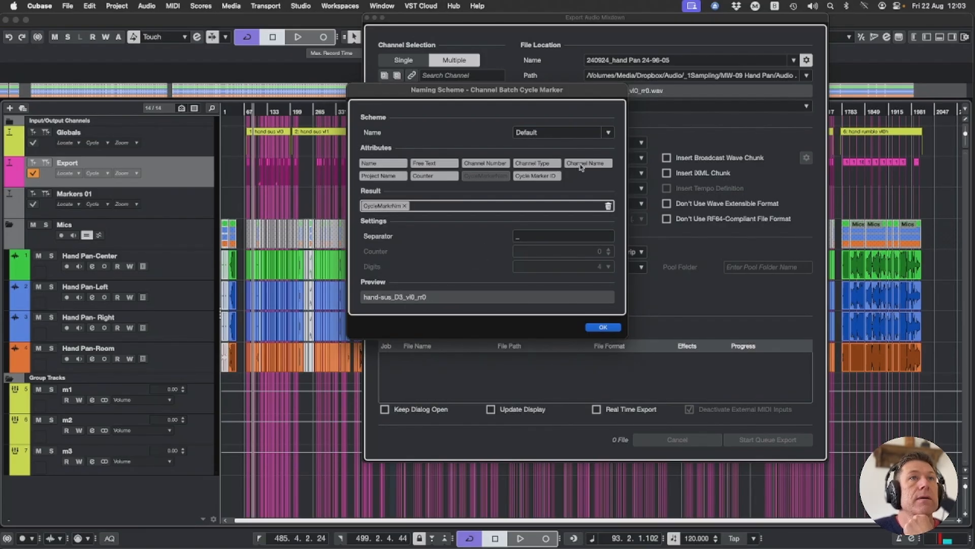
left_click_drag(581, 167, 453, 209)
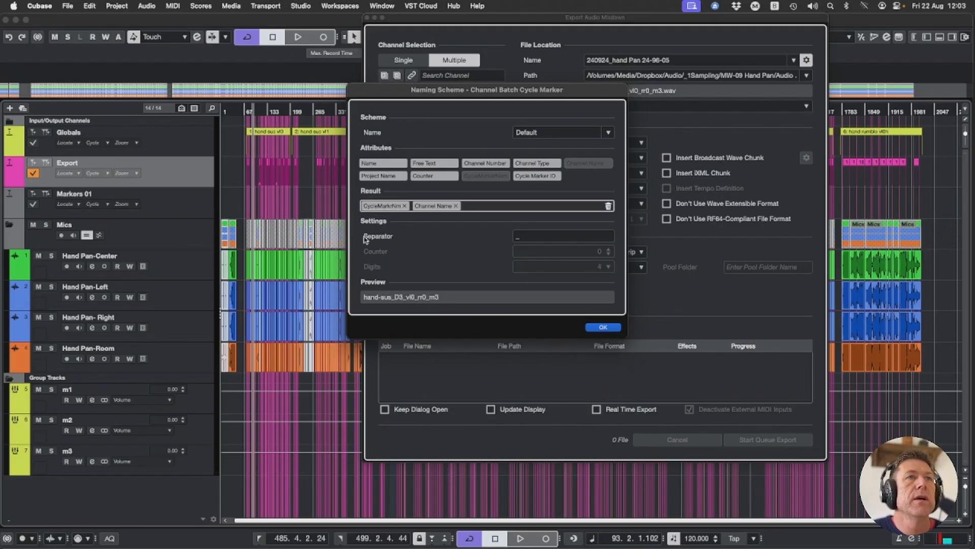
left_click(538, 238)
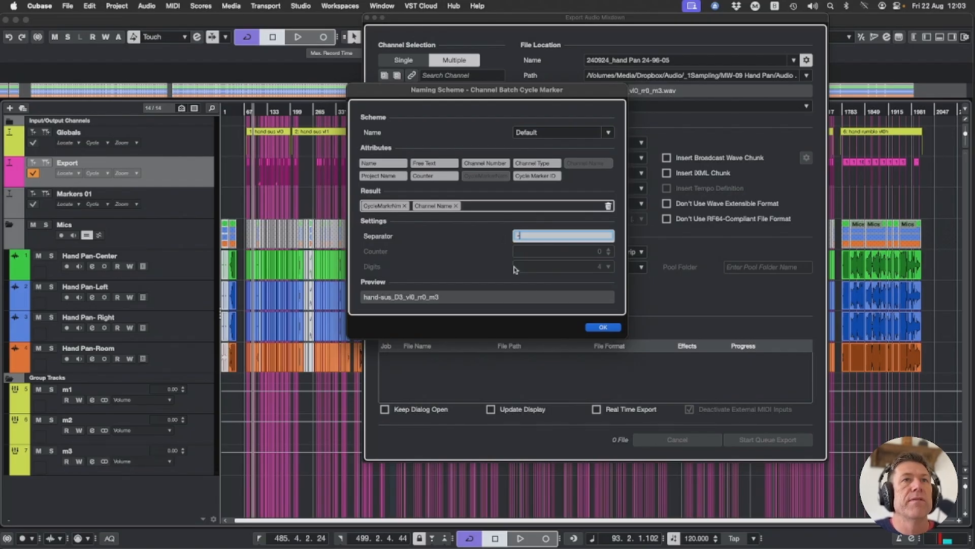
type("-")
left_click(600, 327)
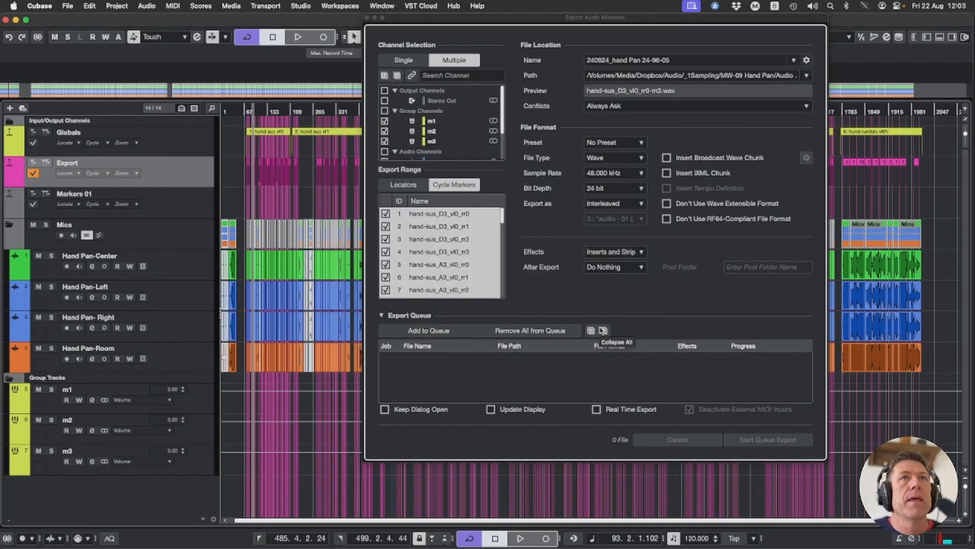
Set the naming scheme's separator to an underscore.
left_click(807, 60)
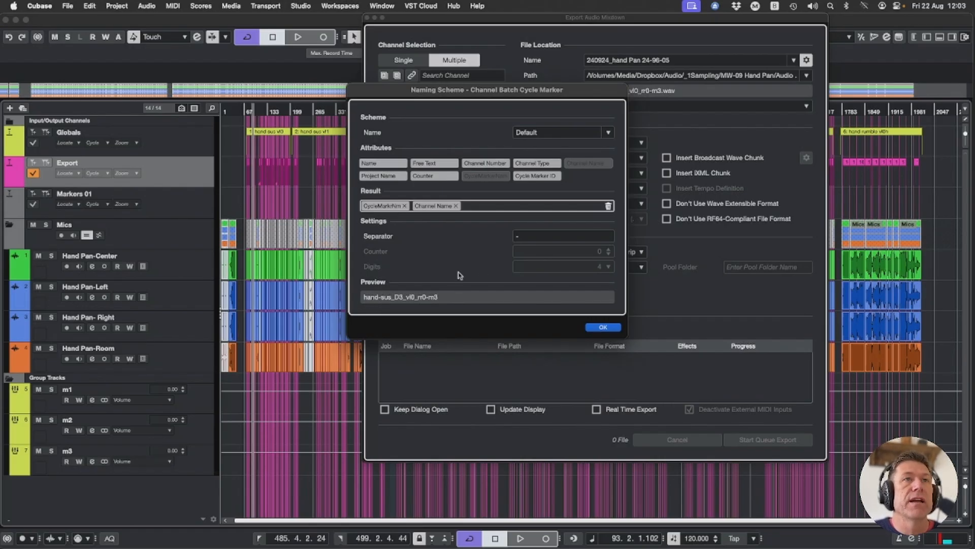
left_click(527, 235)
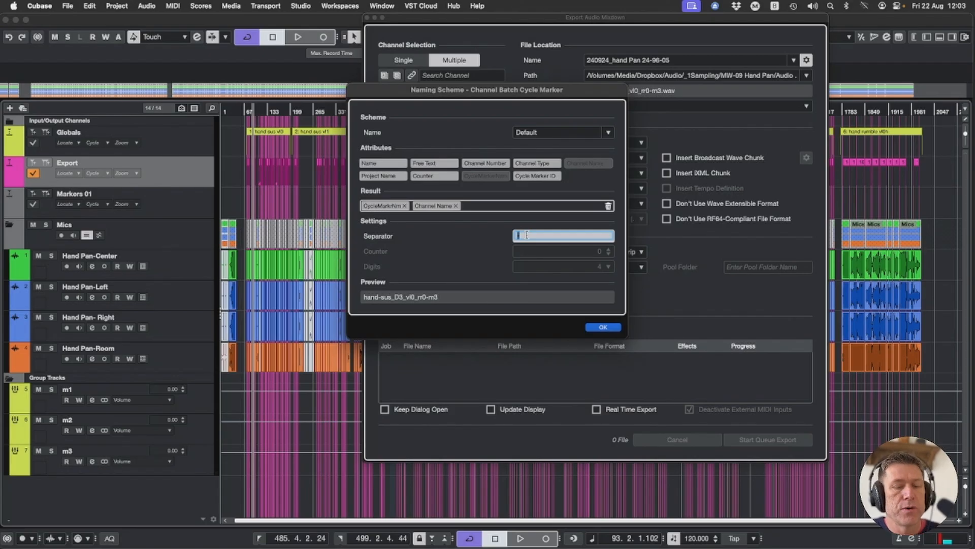
type("_")
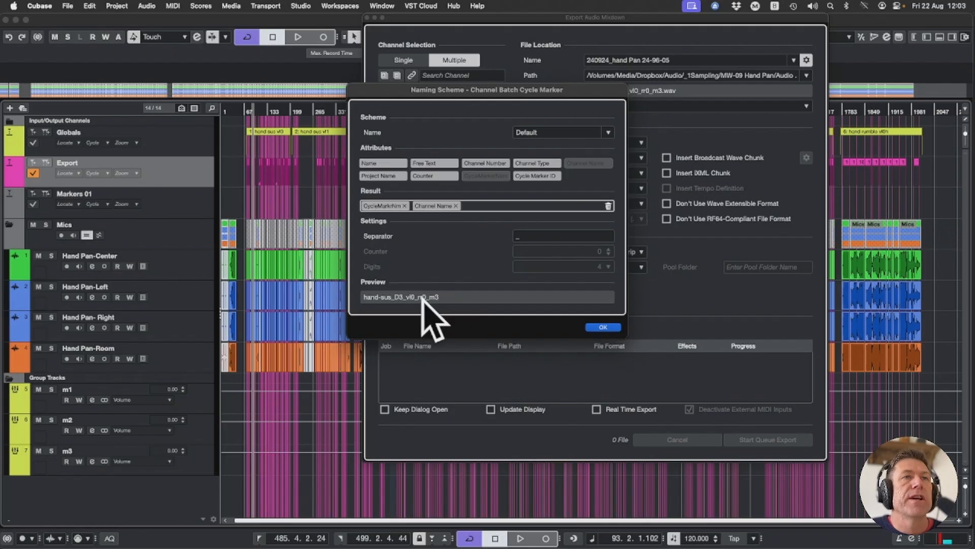
left_click(603, 327)
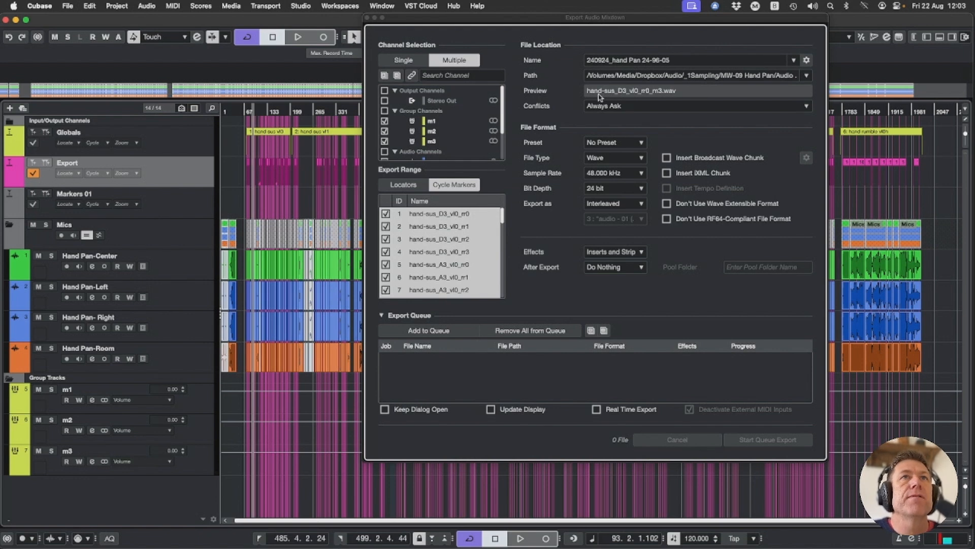
Create a folder named BLOCK 1 inside the Mixdown folder and use it as the export path.
left_click(808, 76)
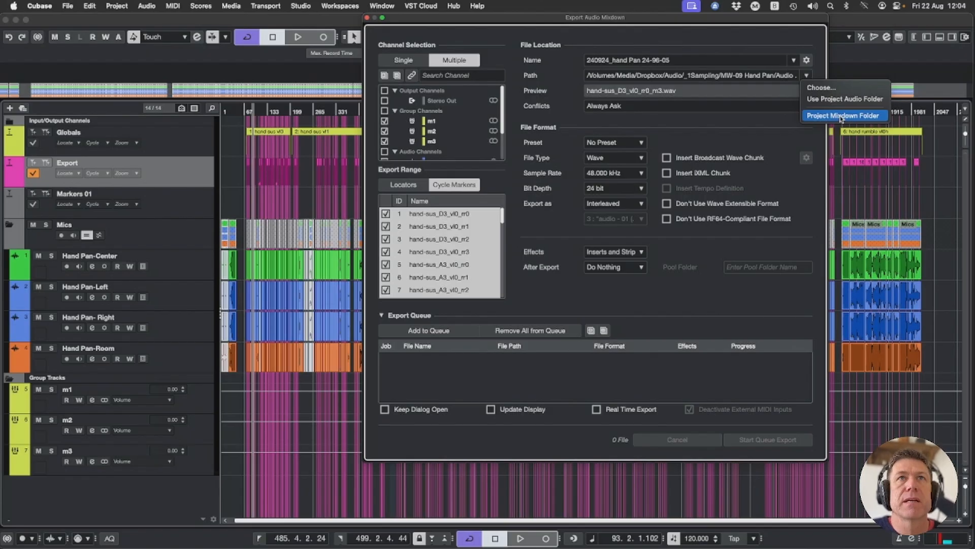
left_click(819, 88)
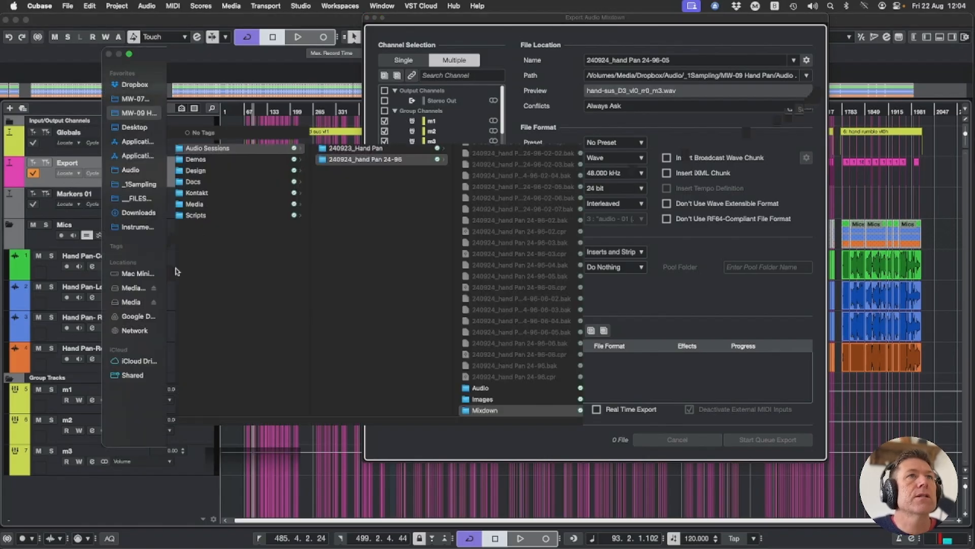
scroll(569, 340, "down", 3)
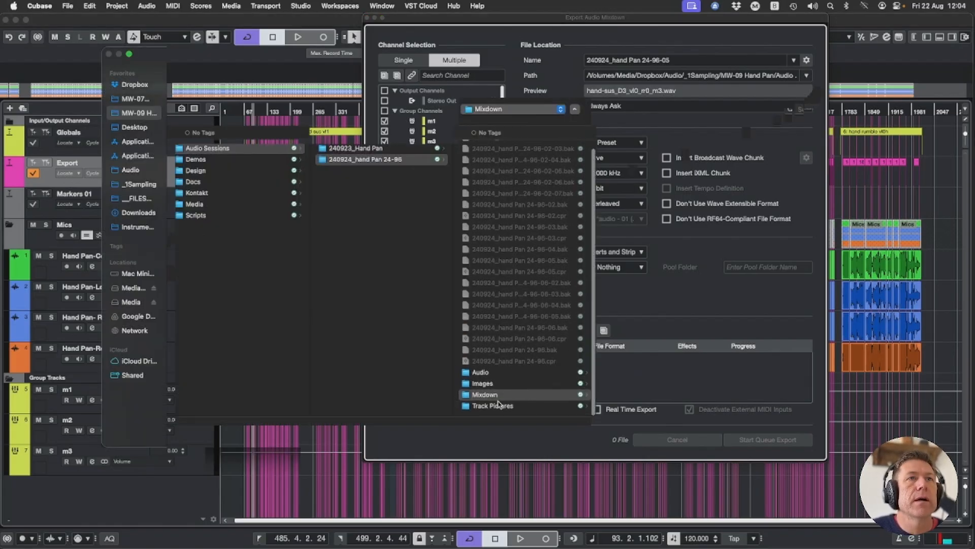
left_click(489, 395)
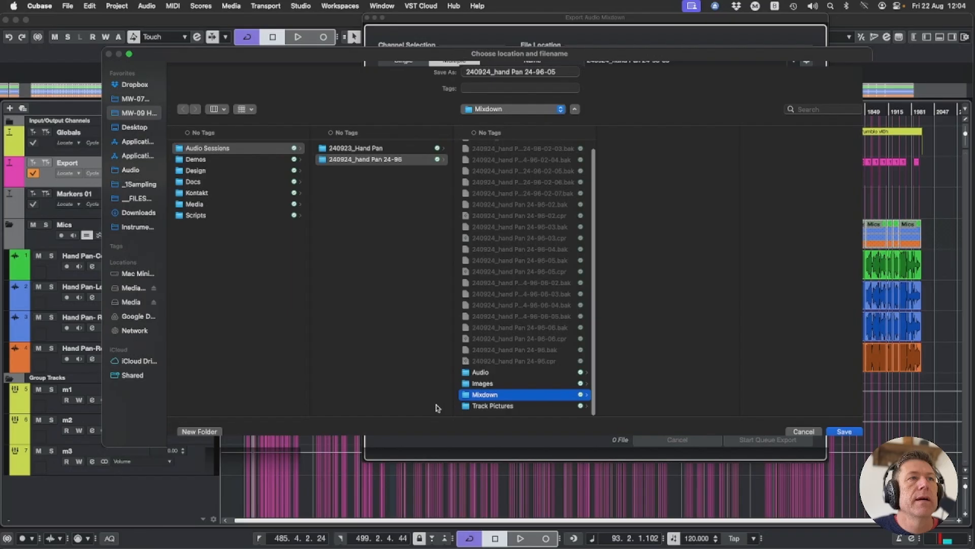
left_click(200, 431)
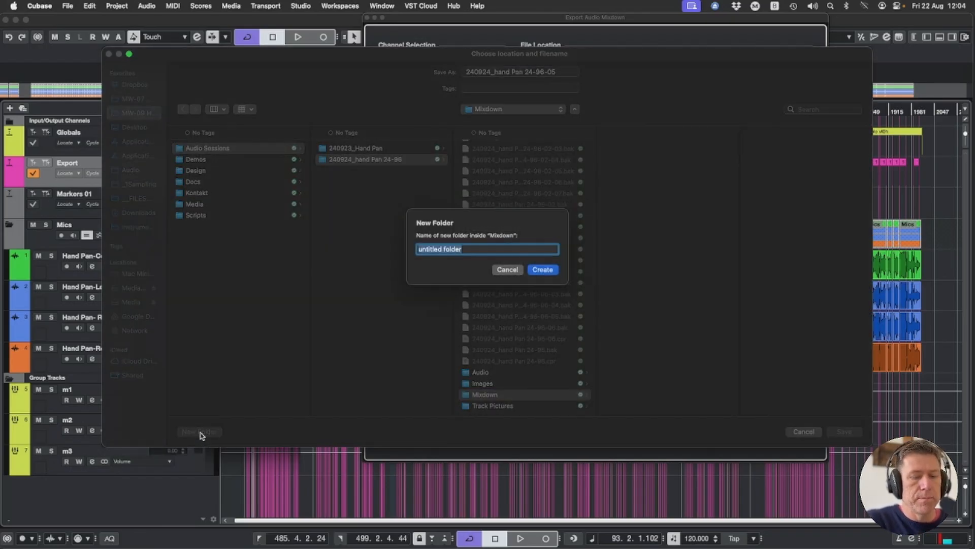
type("BLOCK 1")
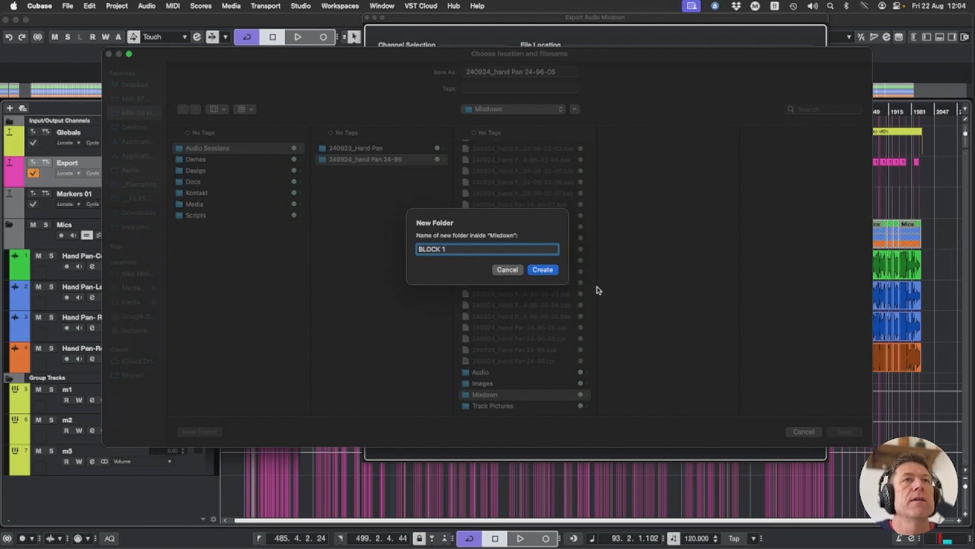
left_click(542, 269)
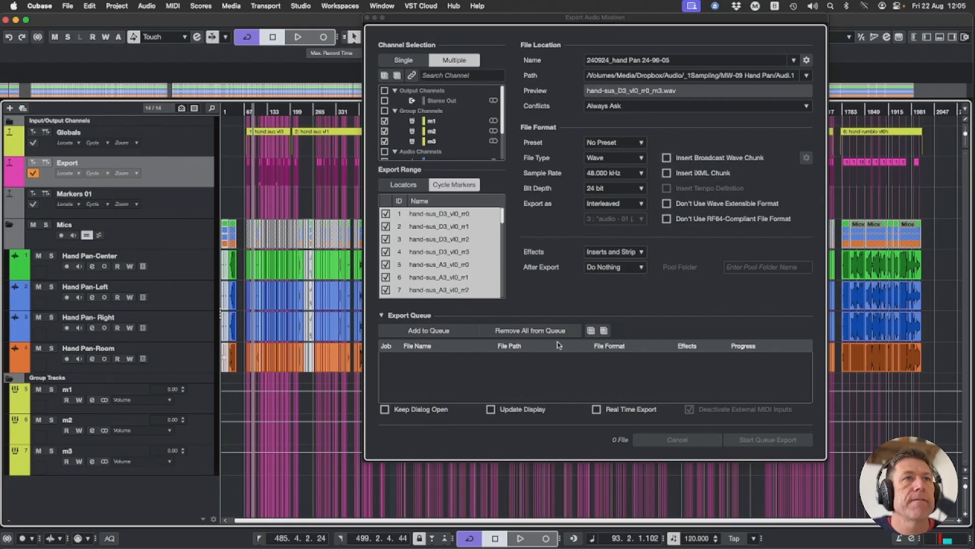
Try to add the included cycle markers for groups m1, m2 and m3 to the export queue.
left_click(422, 333)
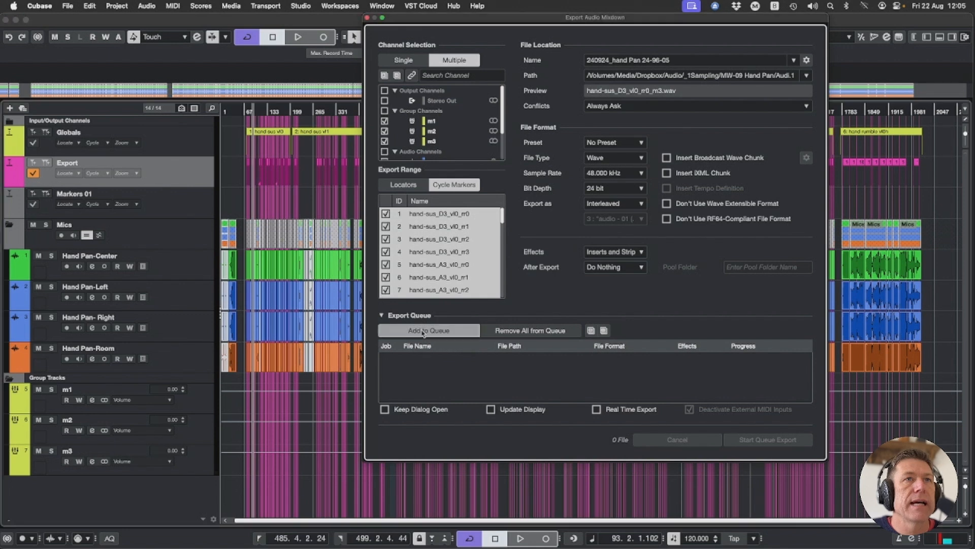
left_click(422, 333)
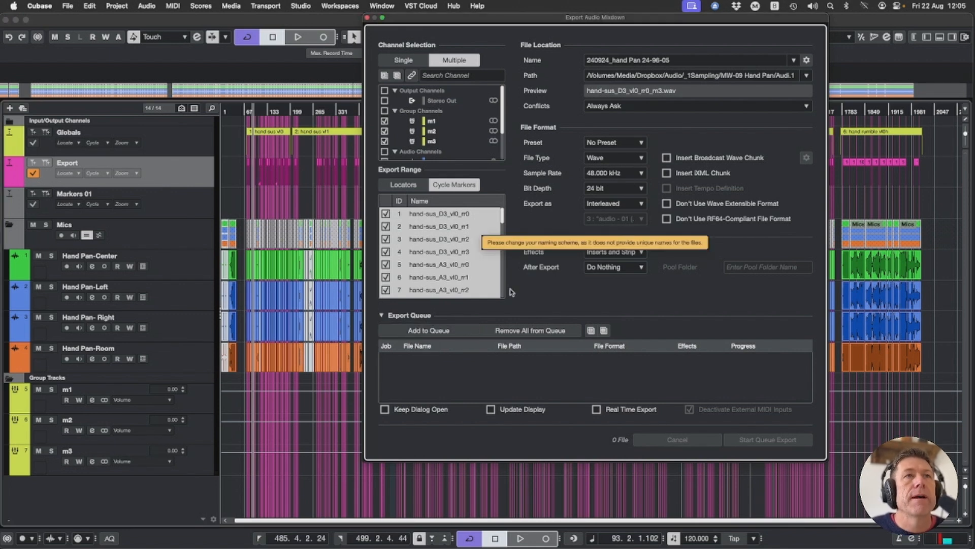
left_click(427, 334)
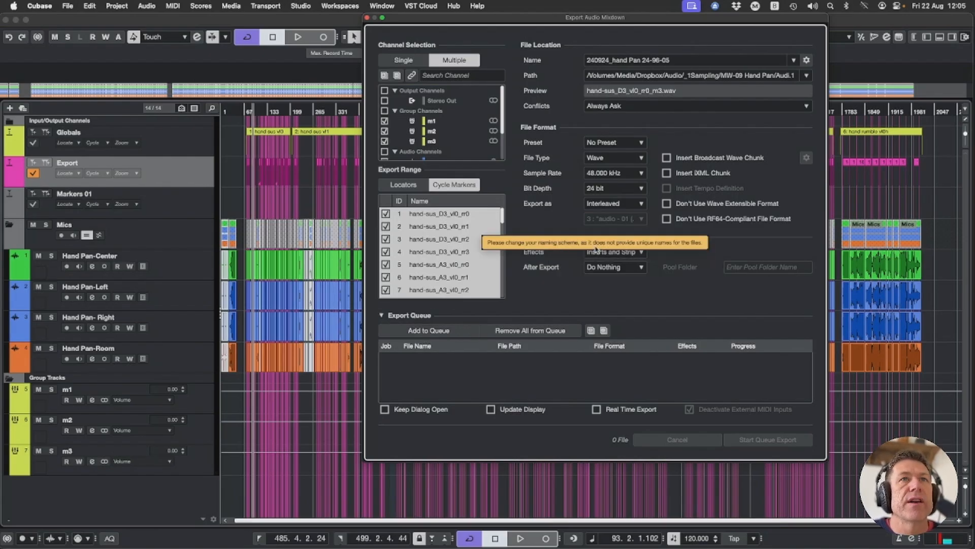
left_click(426, 334)
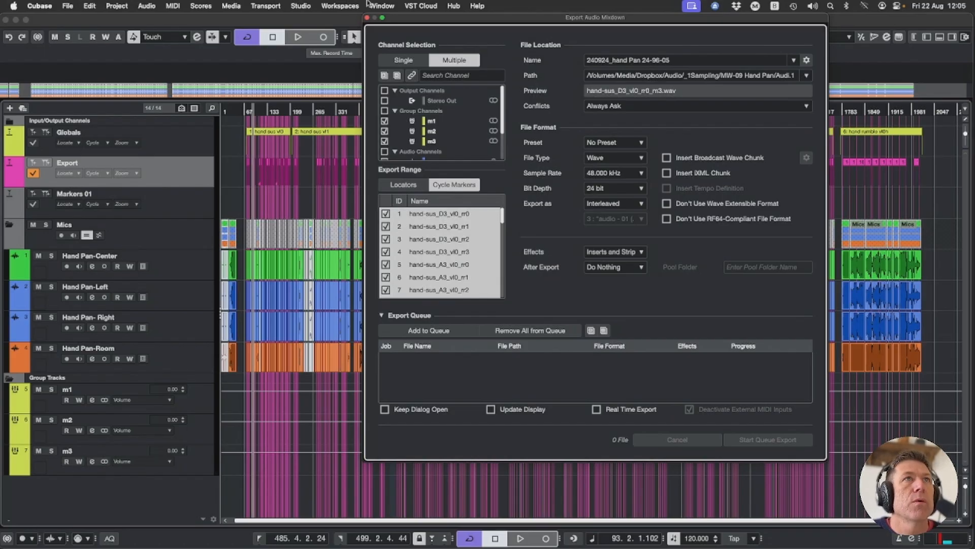
Close the export dialog and examine the Export track's marker list for duplicate cycle marker names.
left_click(367, 18)
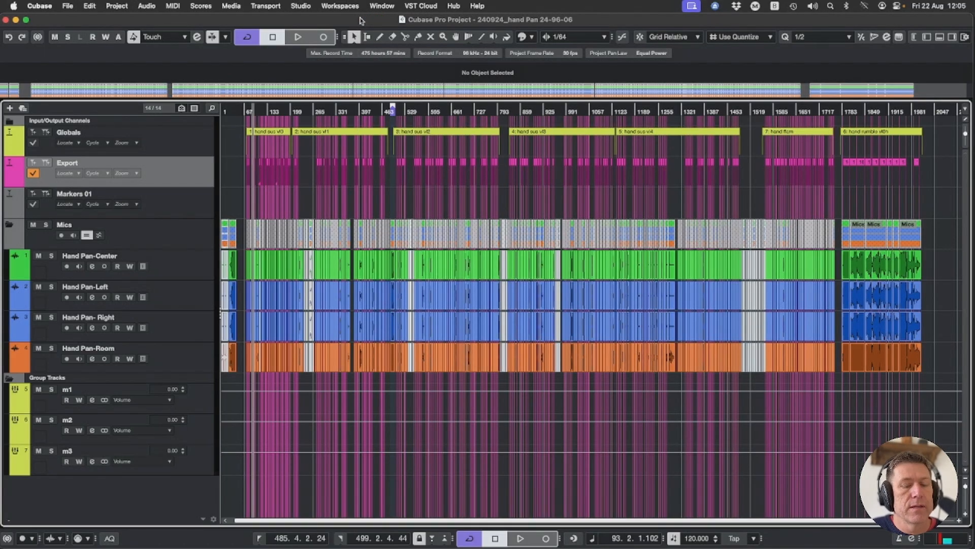
key("super+m")
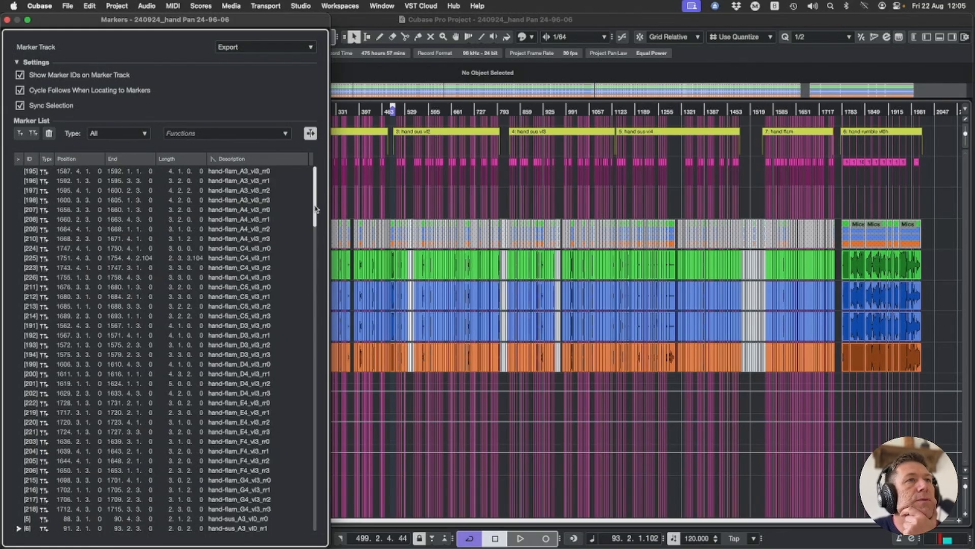
mouse_move(315, 207)
left_mouse_down()
mouse_move(316, 237)
mouse_move(316, 187)
left_mouse_up()
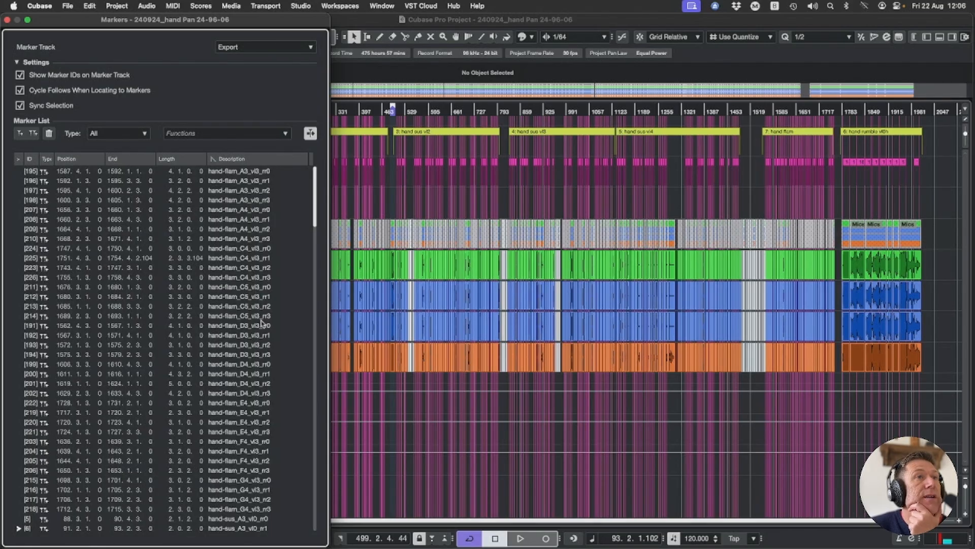
scroll(263, 340, "down", 5)
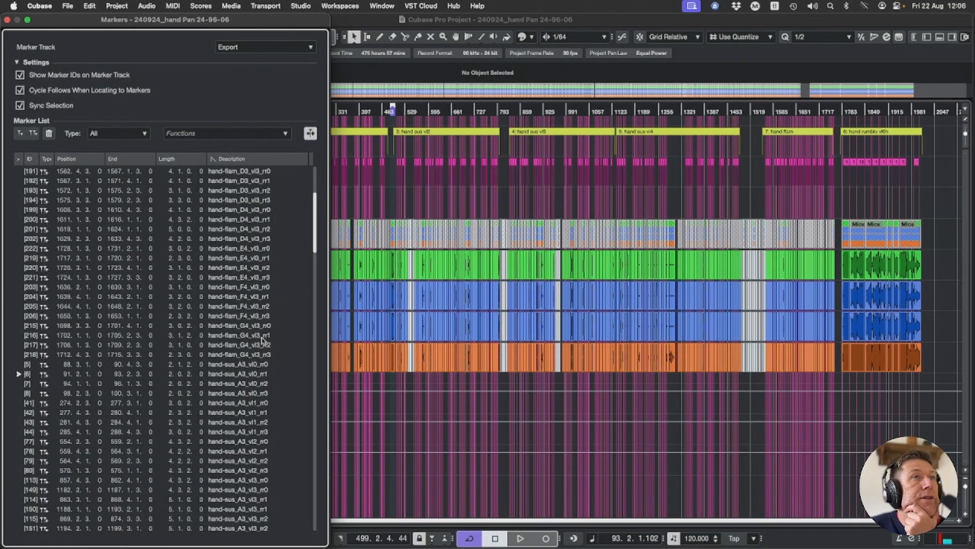
scroll(262, 340, "up", 5)
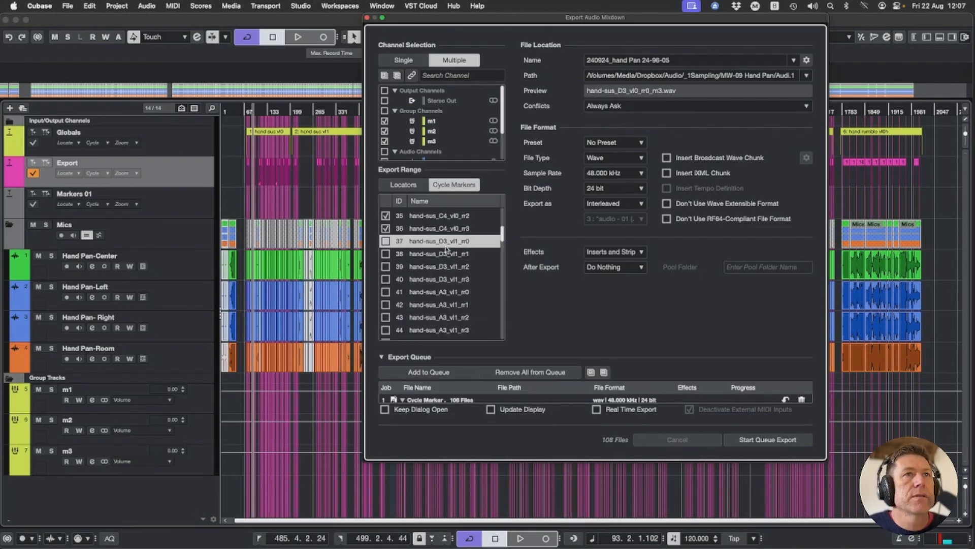
Check the cycle markers in batches in the export dialog and compare repeated hand-sus names in the marker list.
scroll(447, 250, "down", 3)
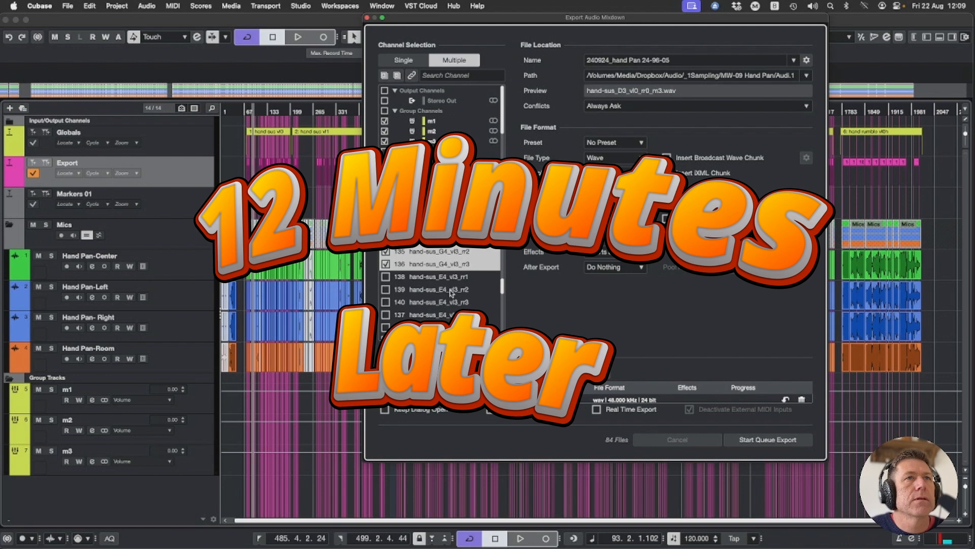
scroll(451, 293, "down", 3)
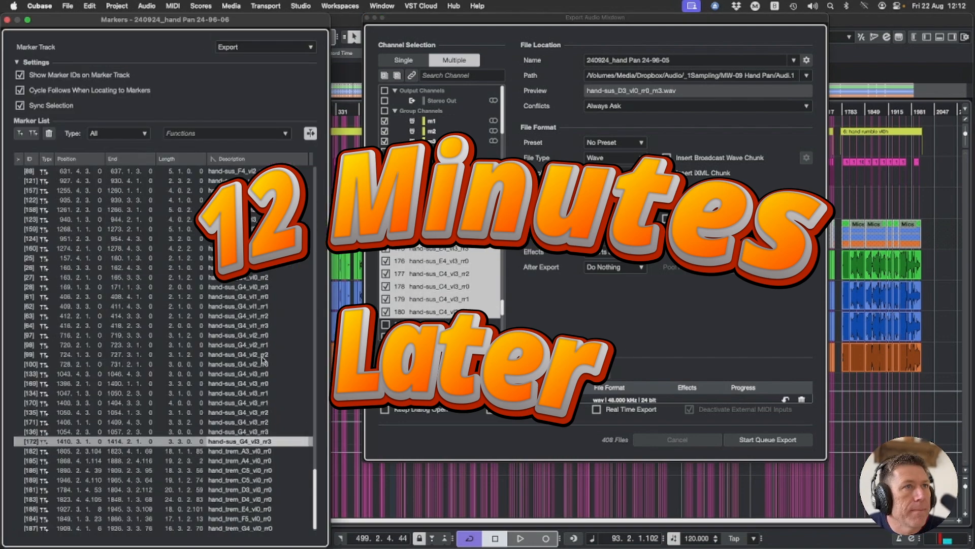
left_click(267, 246, "shift")
left_click(18, 384)
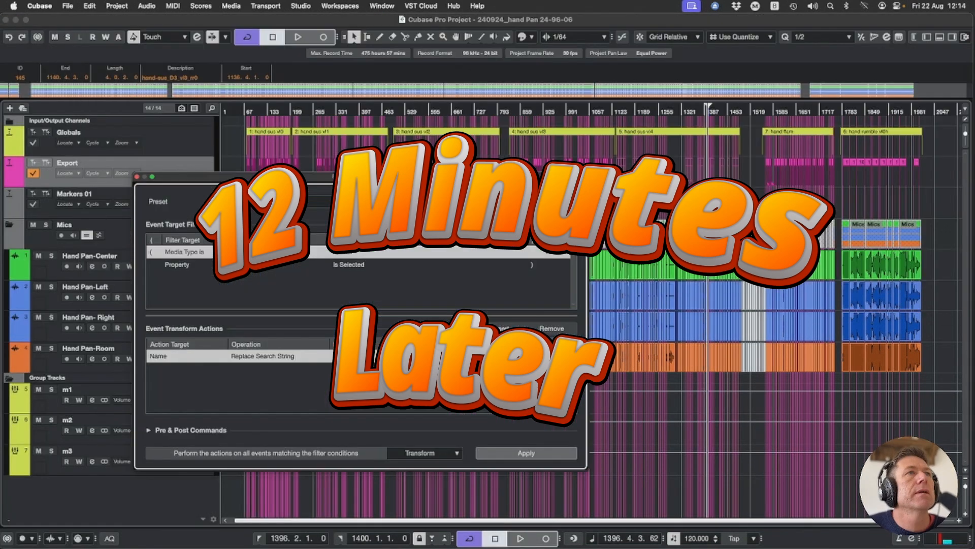
Rename the velocity layer of the hand-flam cycle markers on the Export track to vl0 and recheck the export range.
left_click_drag(755, 163, 836, 168)
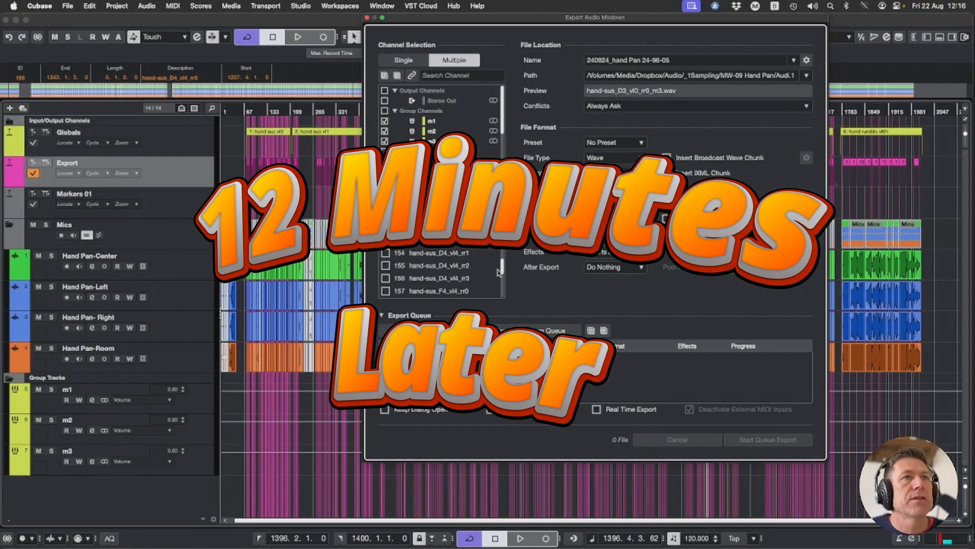
left_click(438, 294, "shift")
Rename cycle marker 189 to hand_trem_C4_vl0_rr0.
left_click(606, 163)
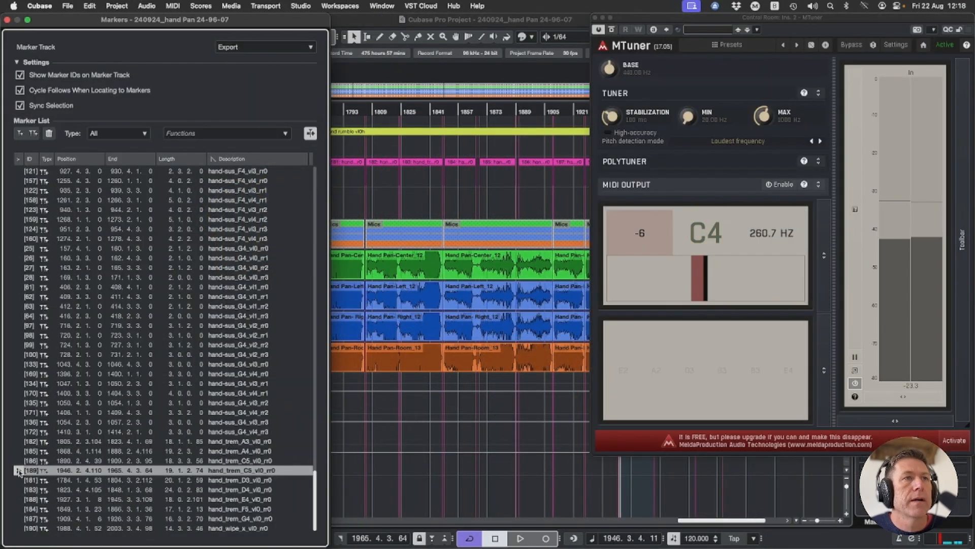
left_click(254, 471)
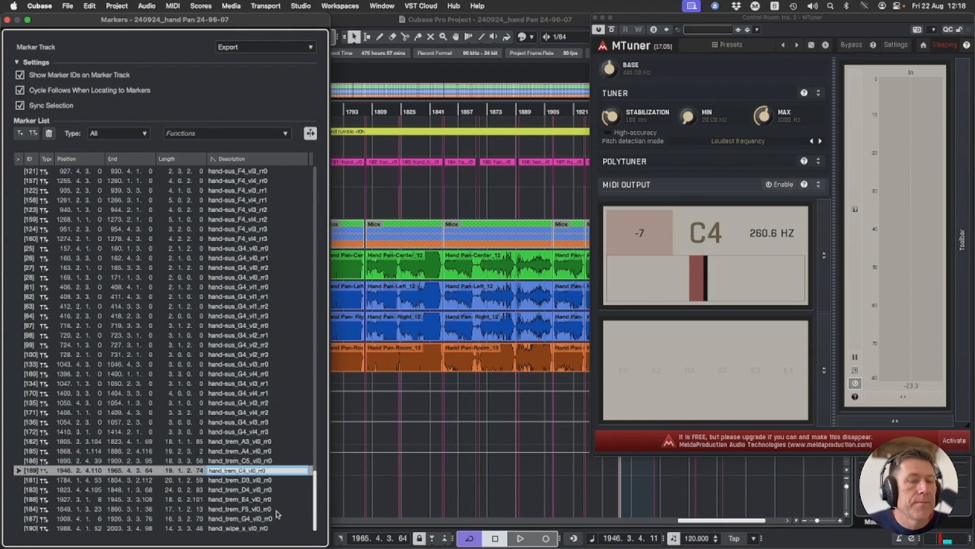
key("Return")
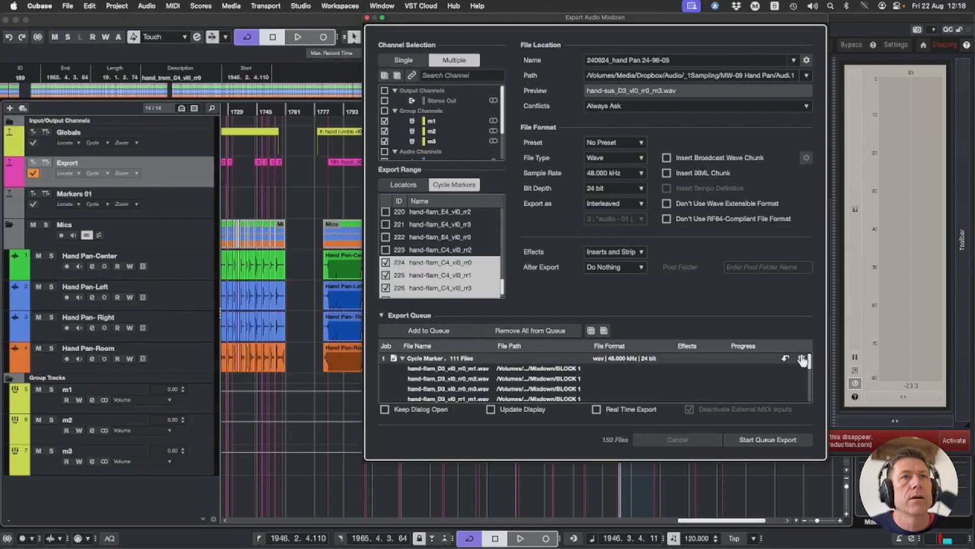
Remove the queued cycle marker job and include every cycle marker from hand-sus_D3_vl0_rr0 through hand_wipe_x_vl0_rr0 in the export range.
left_click(802, 358)
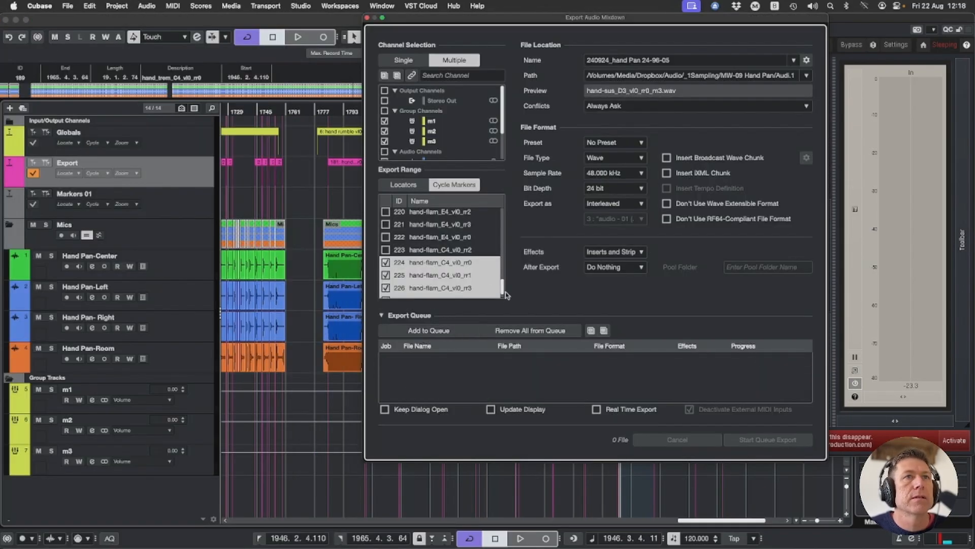
left_click_drag(503, 290, 507, 86)
left_click(446, 215)
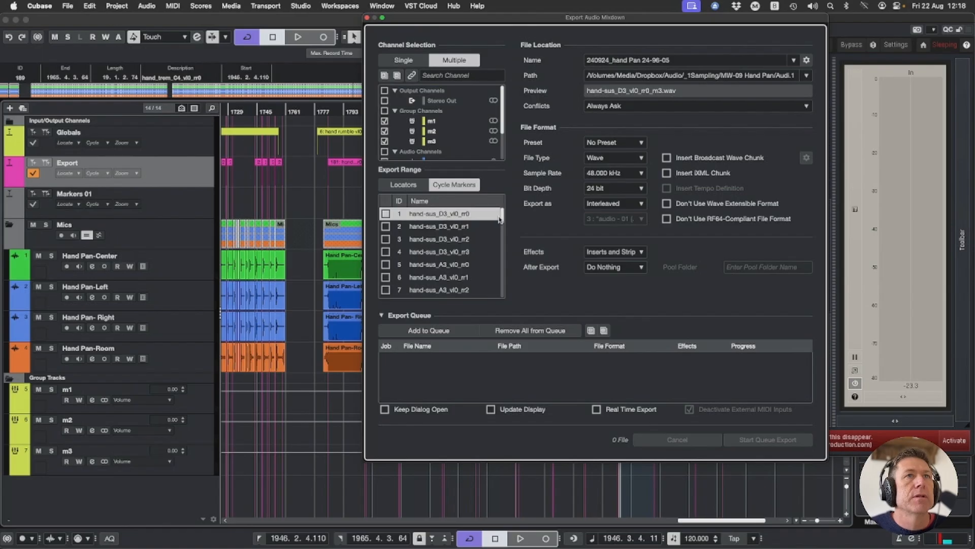
left_click_drag(502, 217, 502, 294)
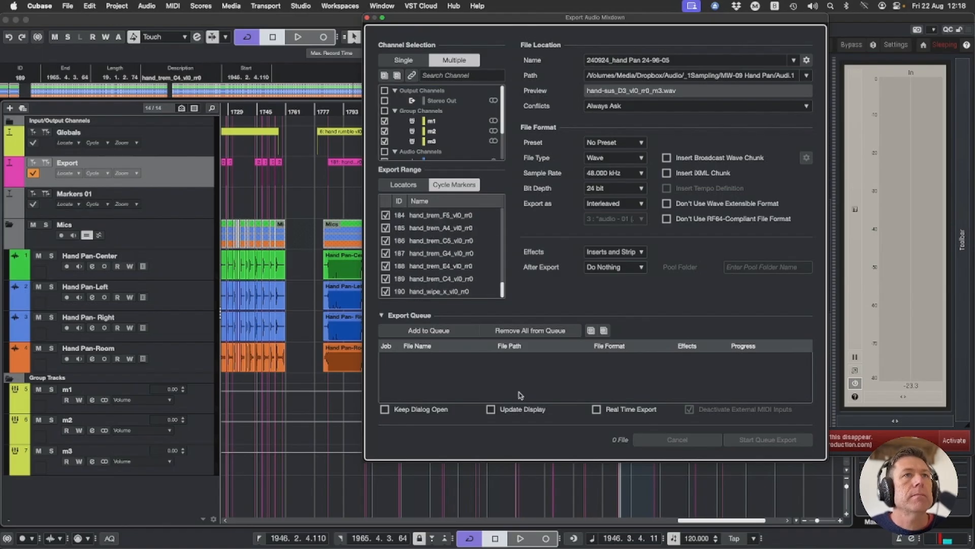
left_click(429, 293, "shift")
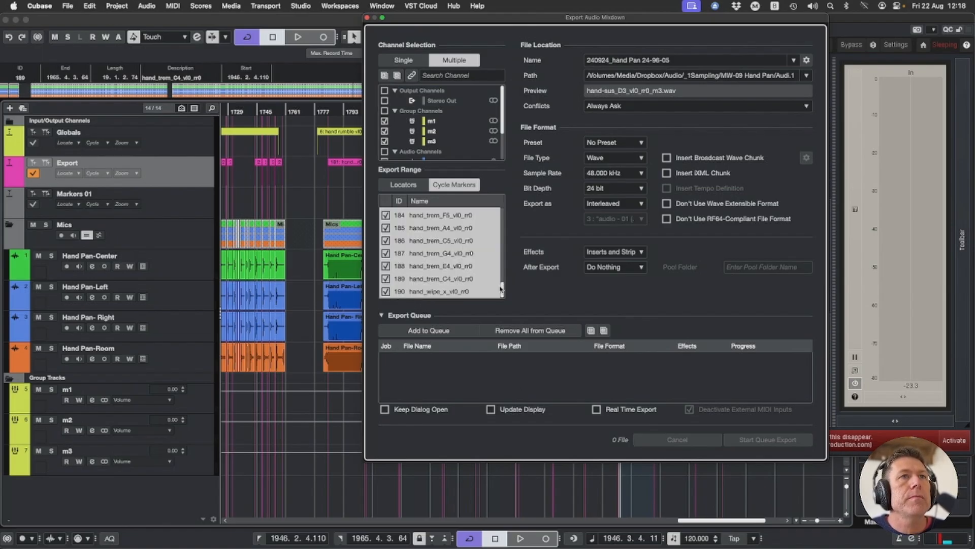
Add the included cycle markers for groups m1, m2 and m3 to the export queue and review the queued file names.
left_click_drag(503, 291, 506, 167)
left_click(419, 331)
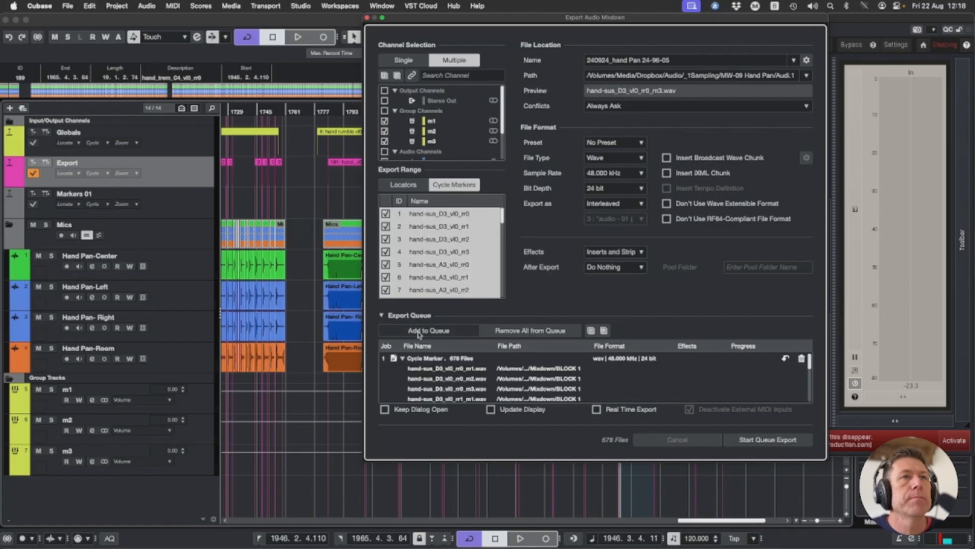
scroll(665, 381, "down", 10)
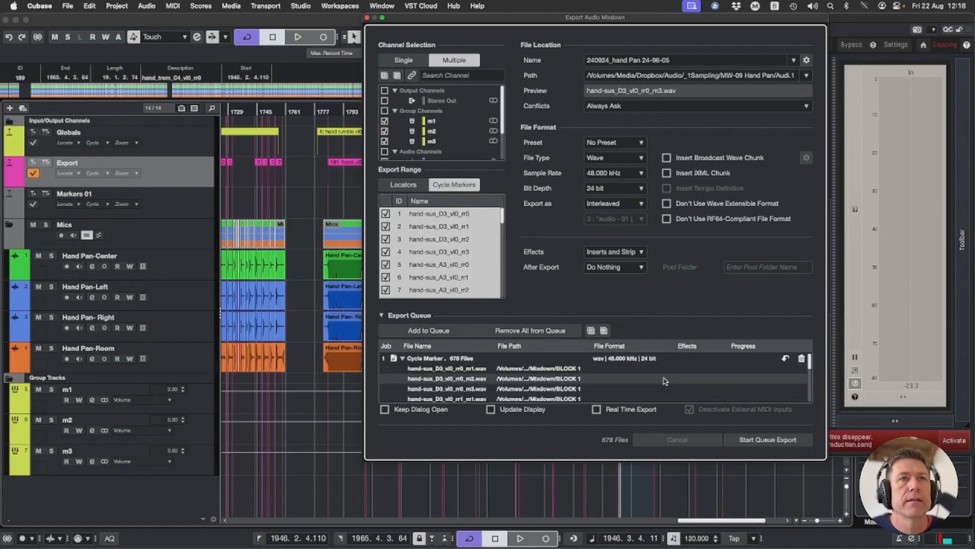
scroll(665, 381, "down", 10)
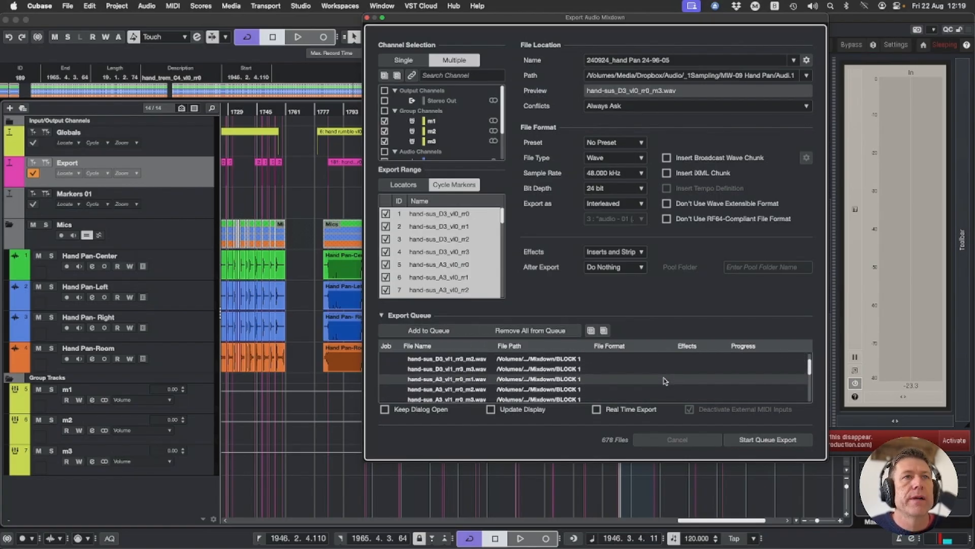
scroll(665, 381, "up", 15)
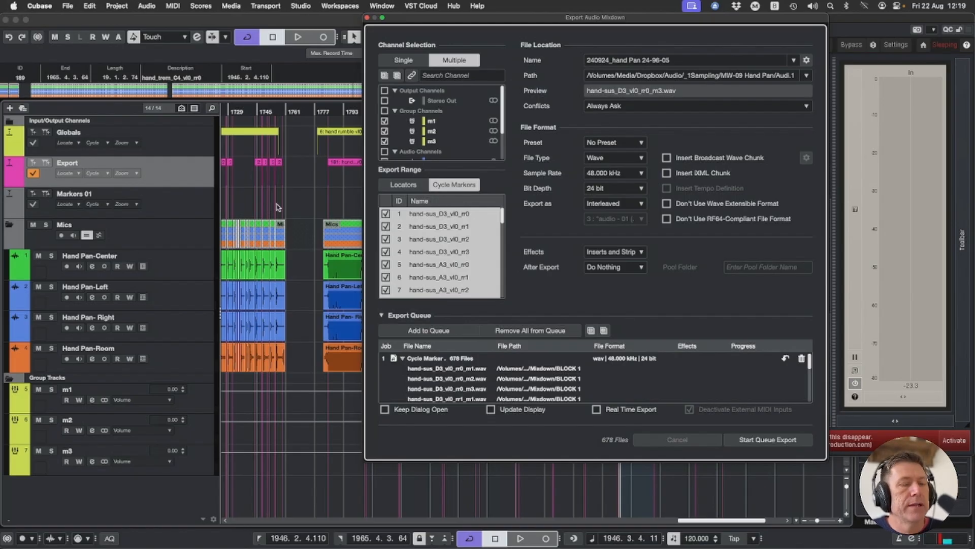
Show the MixConsole, close the MTuner window and deactivate the MTuner insert in the Control Room.
key("F3")
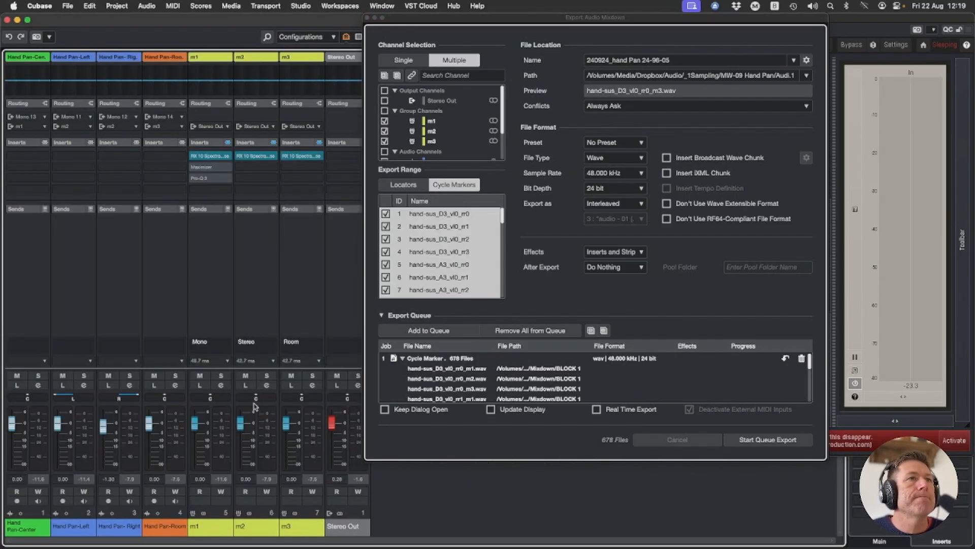
left_click_drag(544, 17, 526, 84)
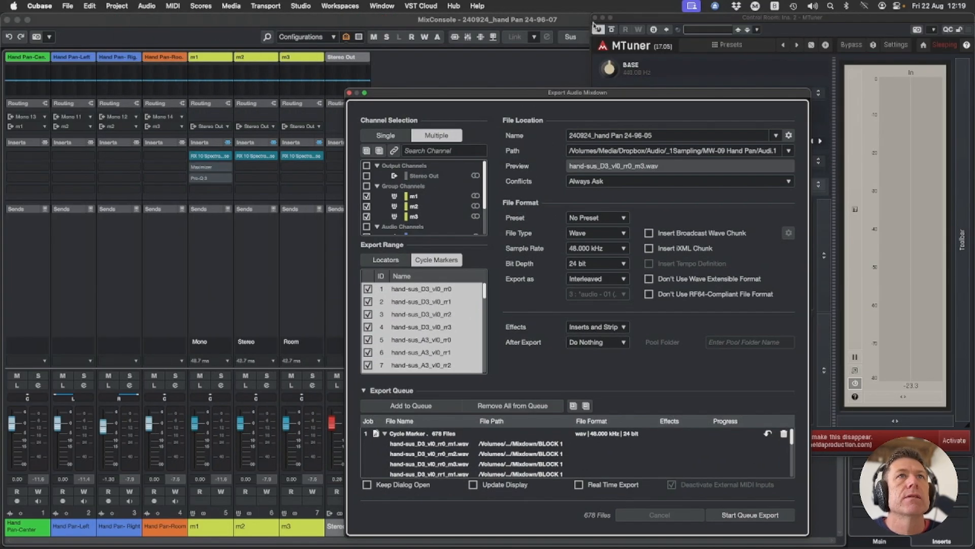
left_click(596, 19)
left_click_drag(587, 93, 605, 17)
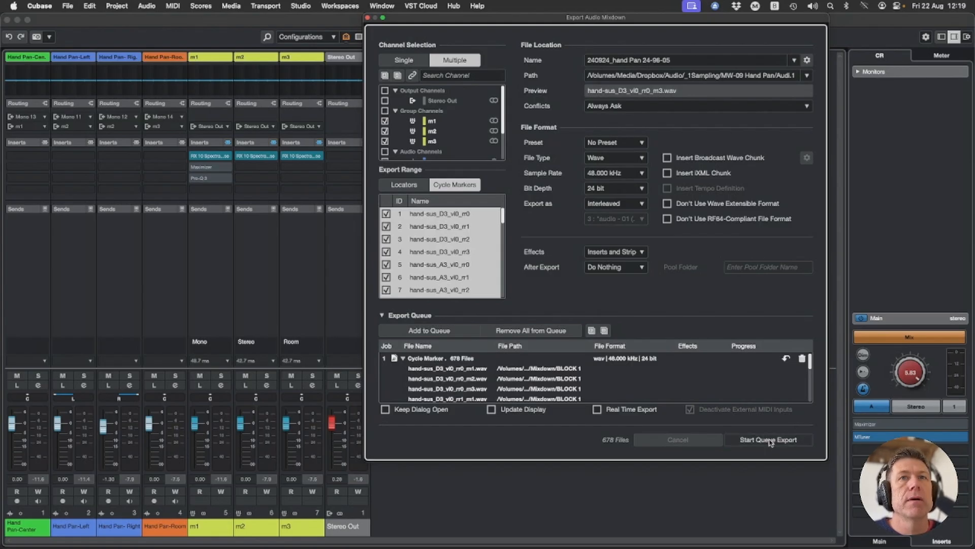
left_click(857, 440)
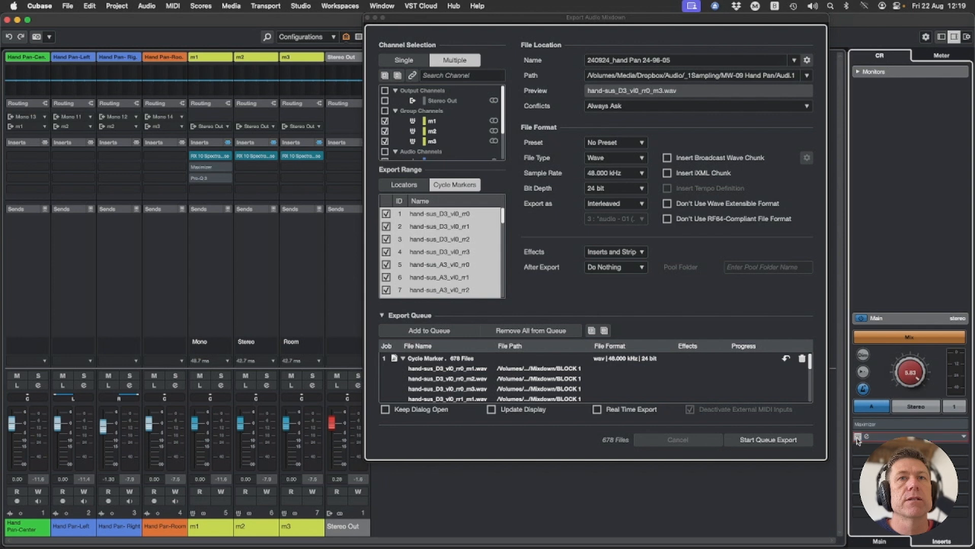
Start the queue export and look through the progress of the queued files.
left_click(776, 442)
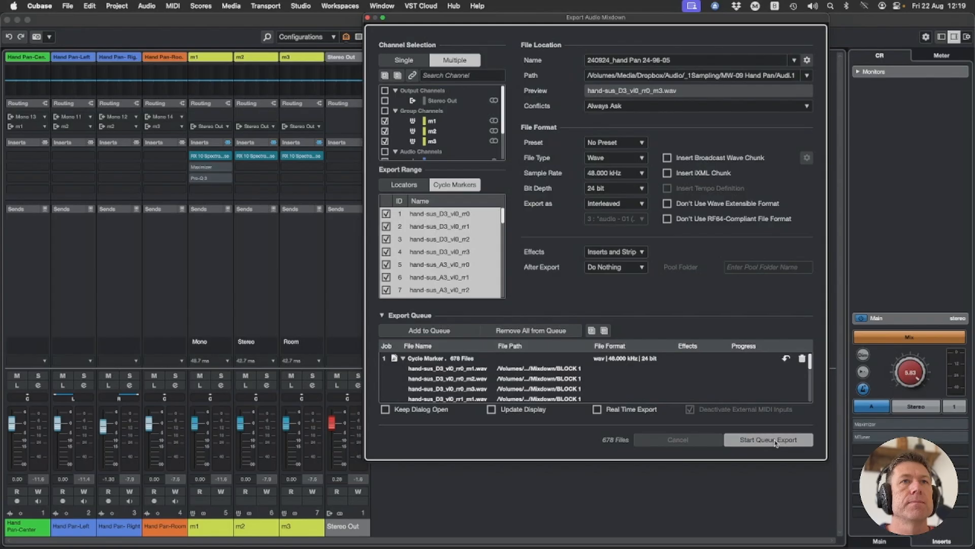
left_click(775, 441)
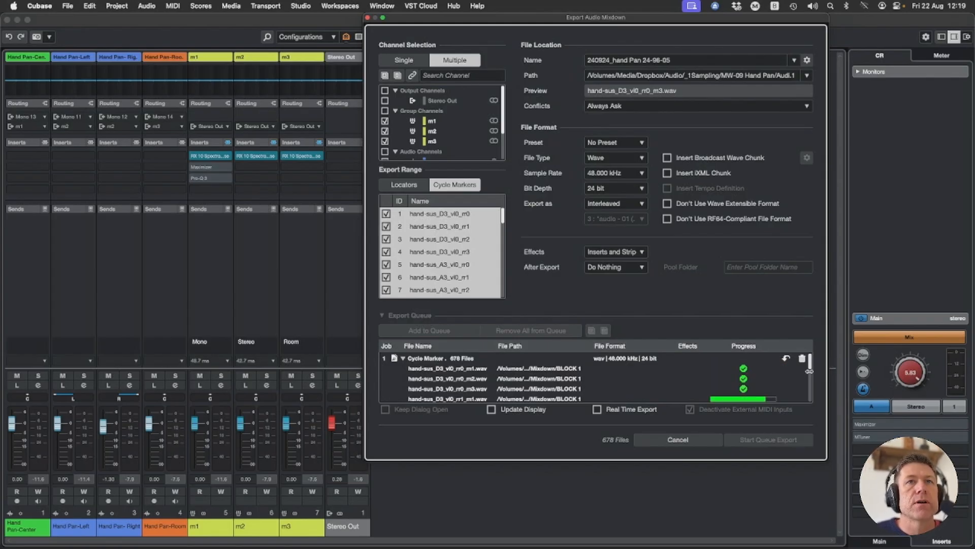
scroll(811, 367, "down", 5)
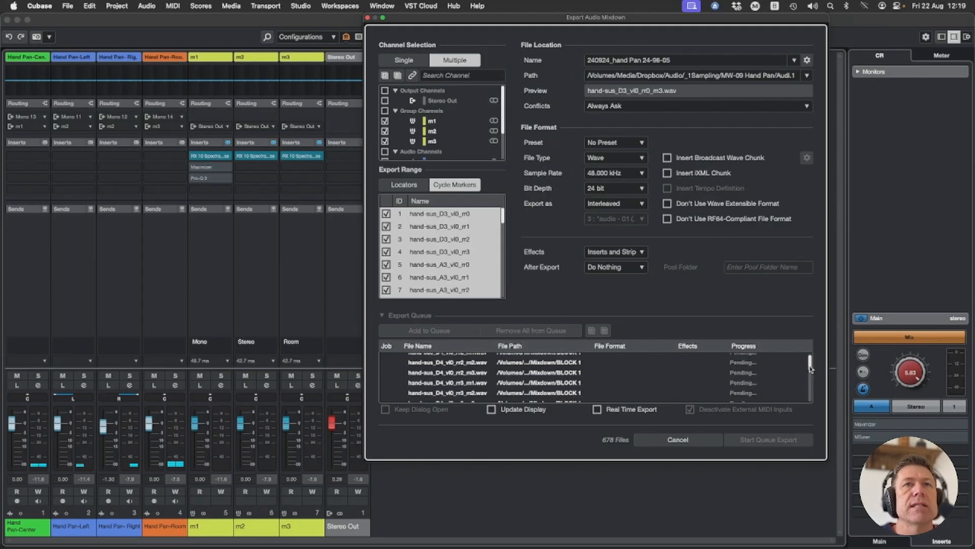
mouse_move(810, 367)
left_mouse_down()
mouse_move(810, 357)
mouse_move(809, 396)
mouse_move(813, 372)
left_mouse_up()
Switch to Finder and examine the exported WAV files in the BLOCK 1 folder inside the 240924_hand Pan 24-96 project's Mixdown folder.
key("super+Tab")
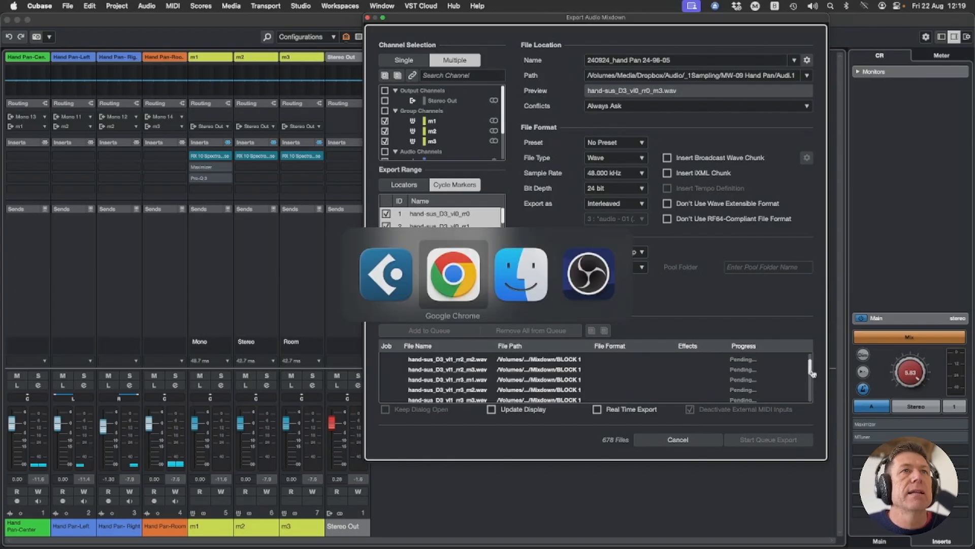
key("super+Tab")
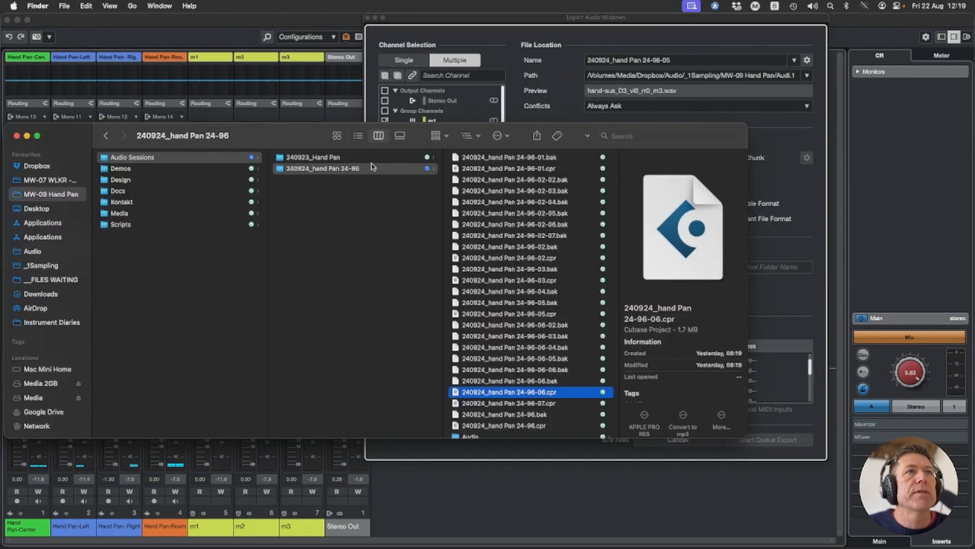
left_click(369, 170)
scroll(508, 409, "down", 2)
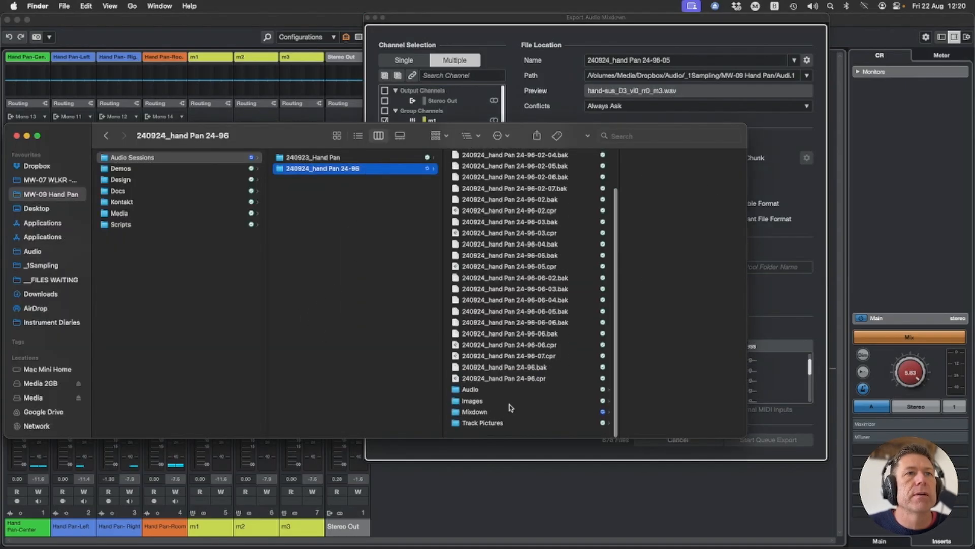
left_click(507, 416)
left_click(609, 158)
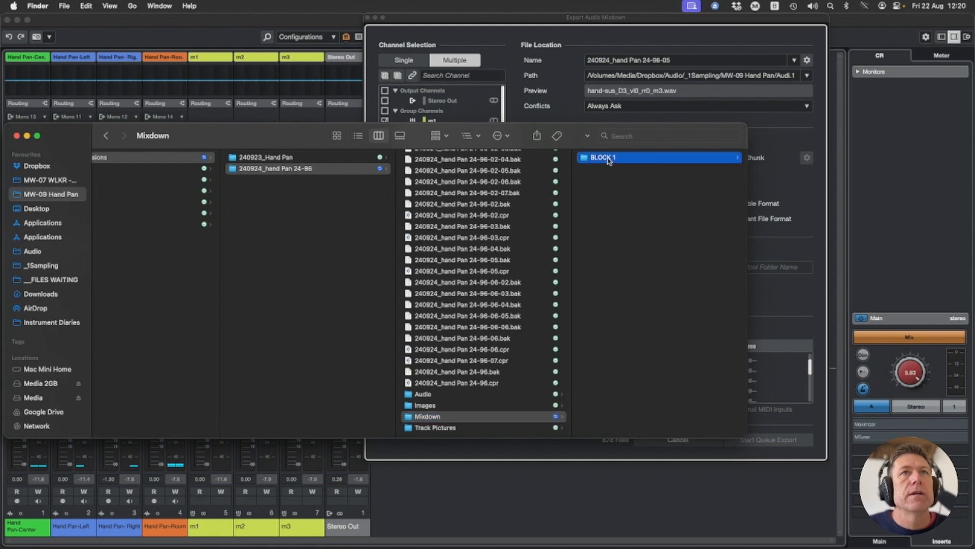
scroll(700, 164, "down", 1)
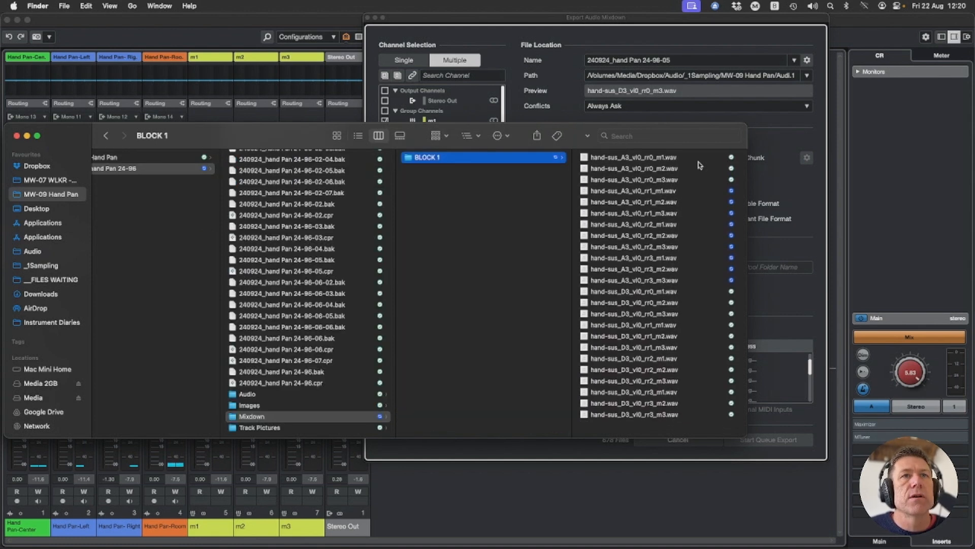
scroll(700, 164, "down", 2)
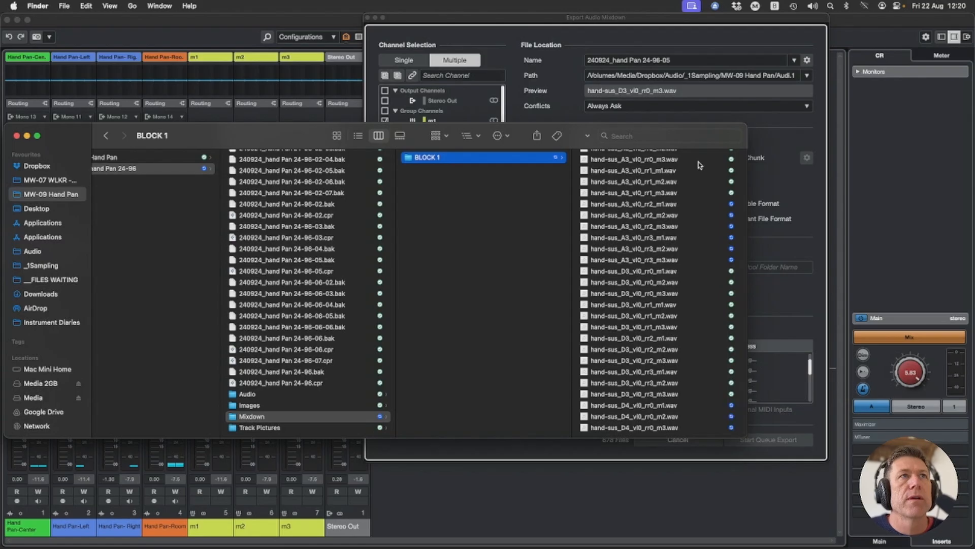